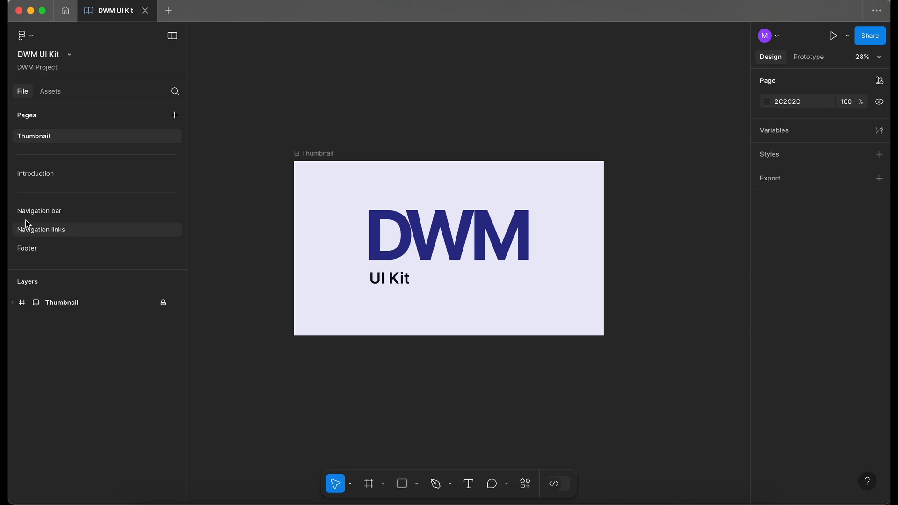
Add a new page named --- after the Footer page as a divider
{"action": "left_click", "coordinate": [88, 248]}
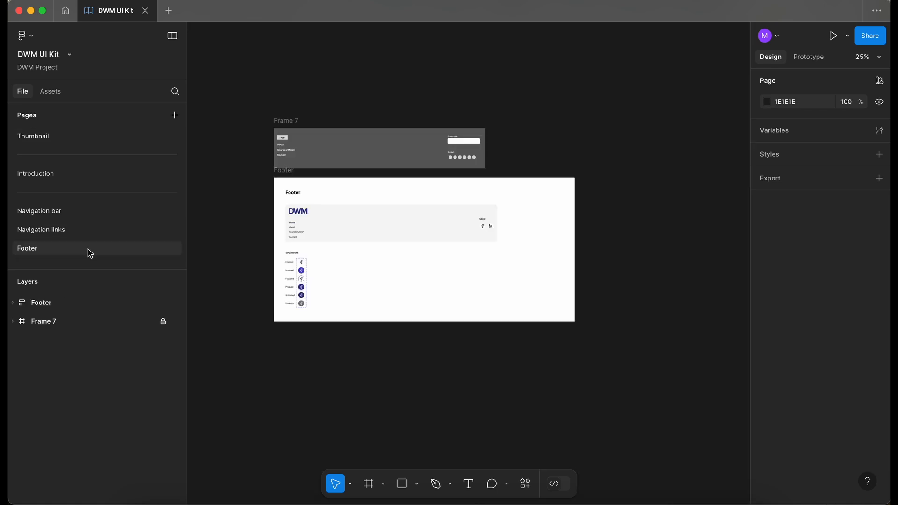
{"action": "left_click", "coordinate": [174, 115]}
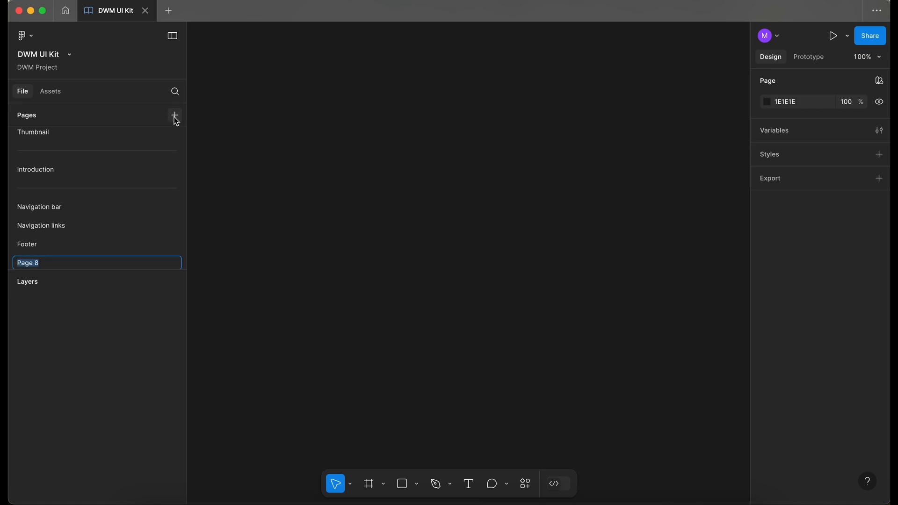
{"action": "type", "text": "---"}
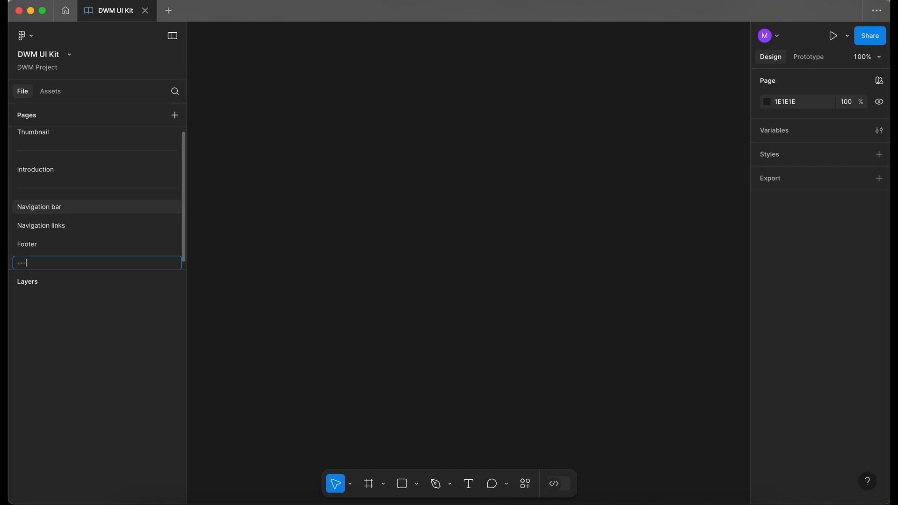
{"action": "key", "text": "Return"}
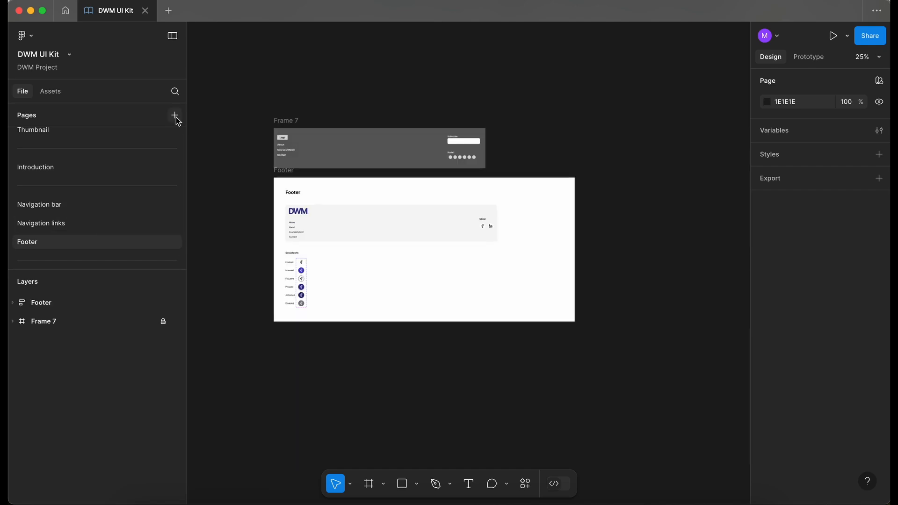
Add another new page named Text input
{"action": "left_click", "coordinate": [176, 117]}
{"action": "scroll", "coordinate": [85, 243], "scroll_direction": "down", "scroll_amount": 1}
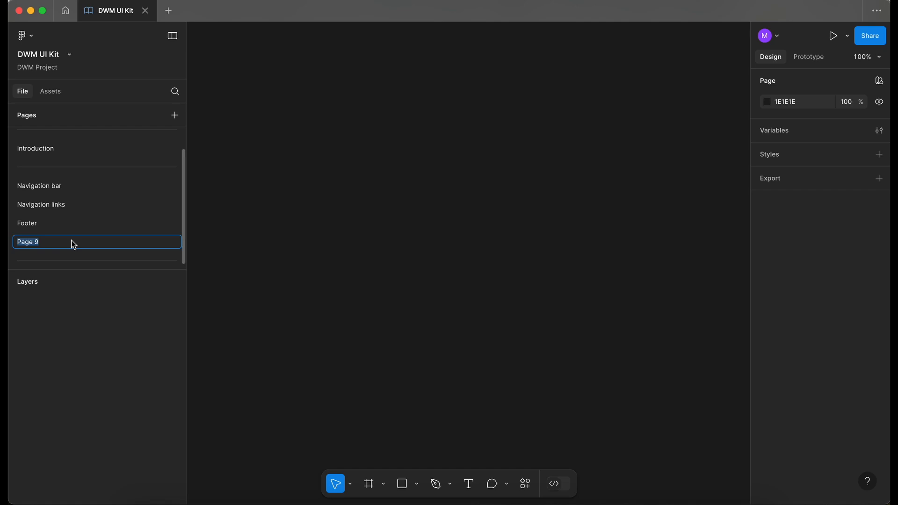
{"action": "type", "text": "Text input"}
Copy the Navigation links documentation frame and paste it onto the Text input page
{"action": "left_click", "coordinate": [70, 223]}
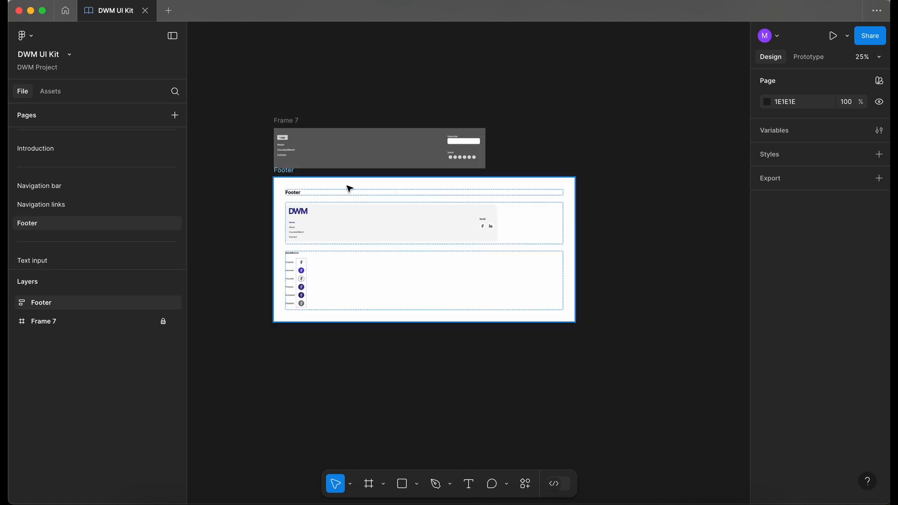
{"action": "left_click", "coordinate": [68, 202]}
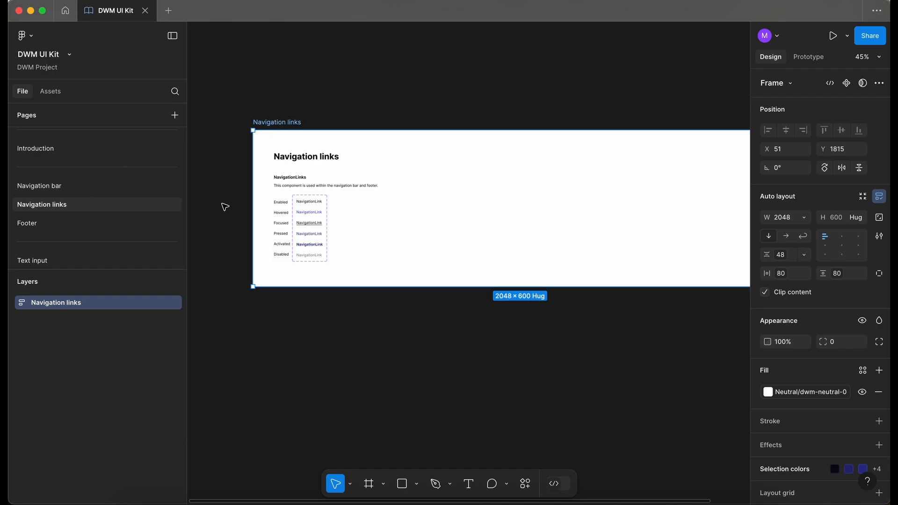
{"action": "left_click", "coordinate": [164, 303]}
{"action": "left_click", "coordinate": [136, 260]}
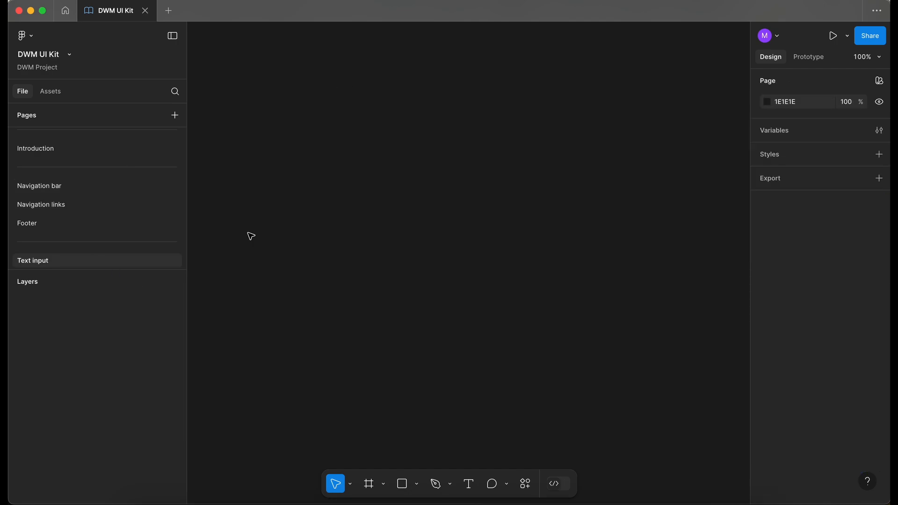
{"action": "key", "text": "super+v"}
Change the pasted frame's heading text to Text input
{"action": "double_click", "coordinate": [257, 260]}
{"action": "double_click", "coordinate": [257, 260]}
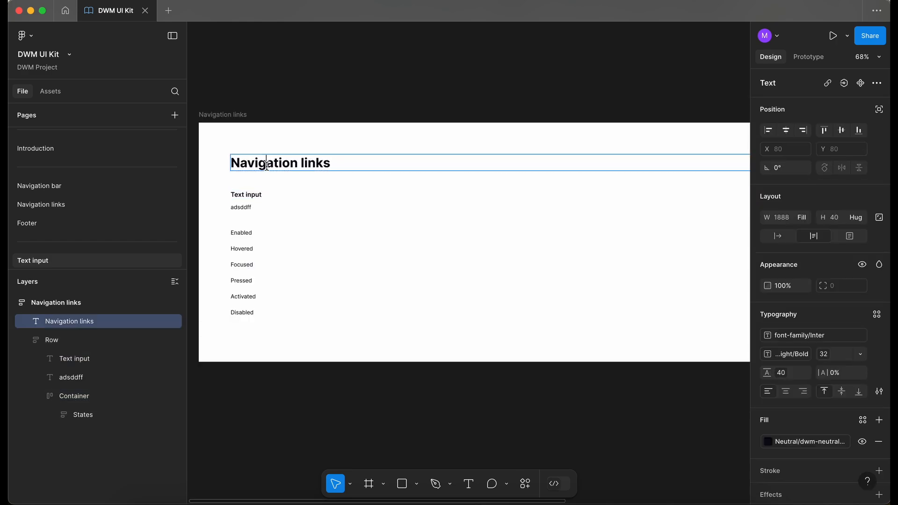
{"action": "key", "text": "Return"}
{"action": "type", "text": "text"}
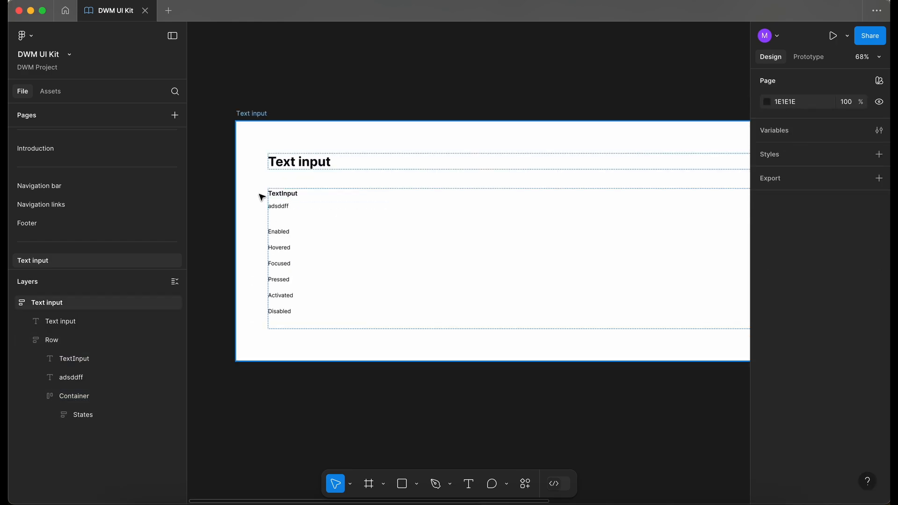
Delete the Pressed label from the list of states
{"action": "scroll", "coordinate": [260, 197], "scroll_direction": "up", "scroll_amount": 5}
{"action": "scroll", "coordinate": [261, 197], "scroll_direction": "down", "scroll_amount": 3}
{"action": "scroll", "coordinate": [261, 197], "scroll_direction": "up", "scroll_amount": 3}
{"action": "scroll", "coordinate": [260, 196], "scroll_direction": "right", "scroll_amount": 2}
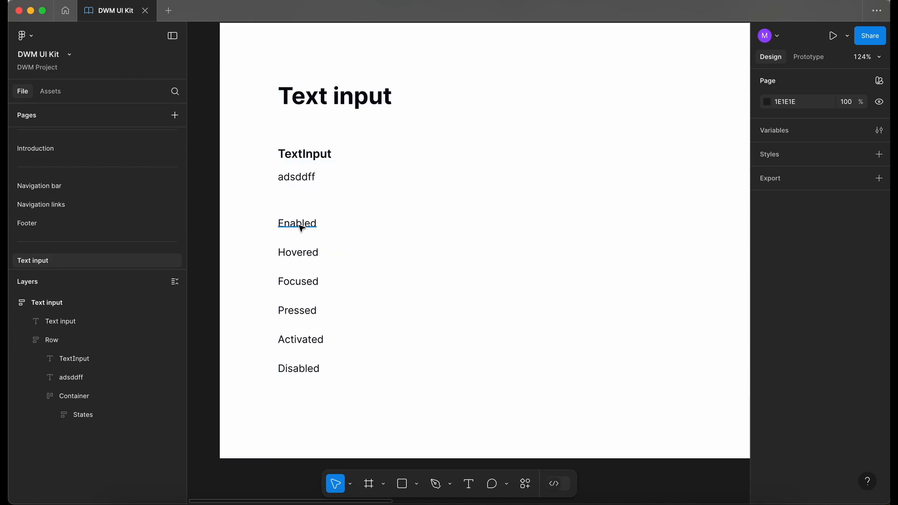
{"action": "double_click", "coordinate": [300, 227]}
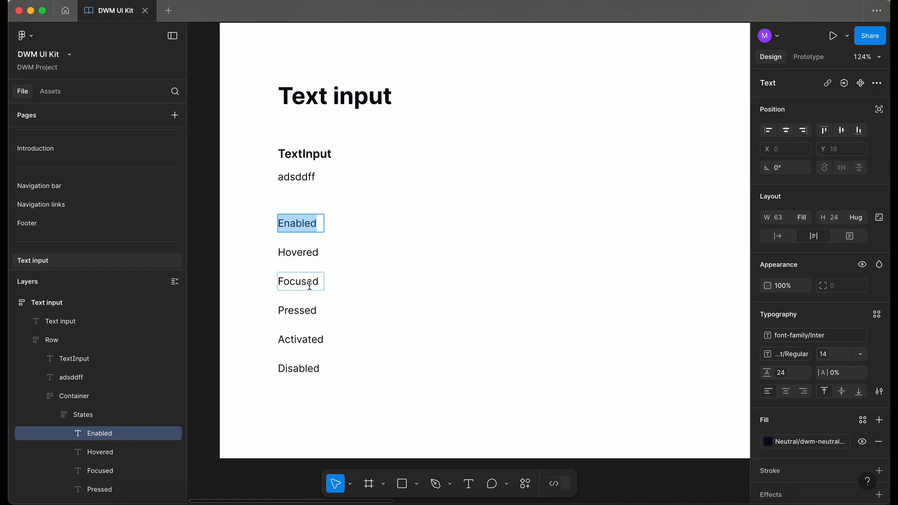
{"action": "double_click", "coordinate": [300, 310]}
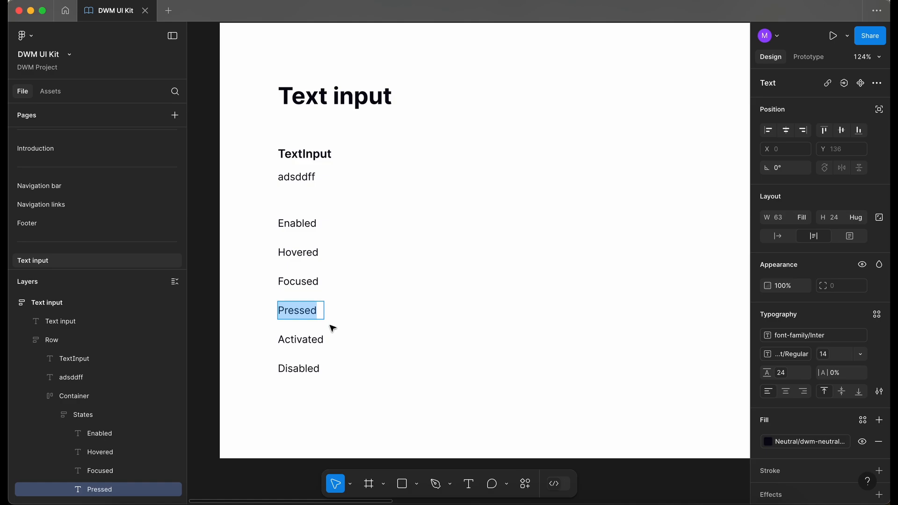
{"action": "key", "text": "Escape"}
{"action": "key", "text": "Delete"}
Rename the Activated state label to Error and move the Disabled label above it
{"action": "left_click", "coordinate": [301, 314]}
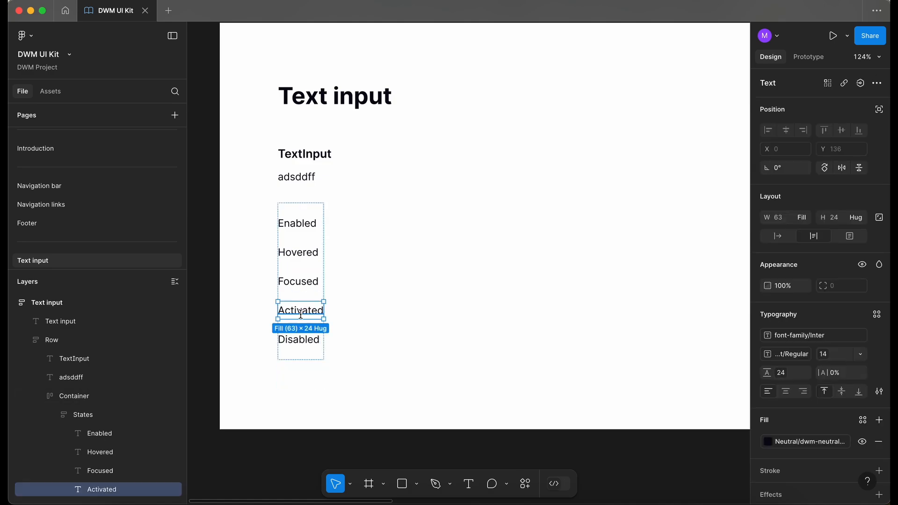
{"action": "double_click", "coordinate": [300, 315]}
{"action": "type", "text": "Error"}
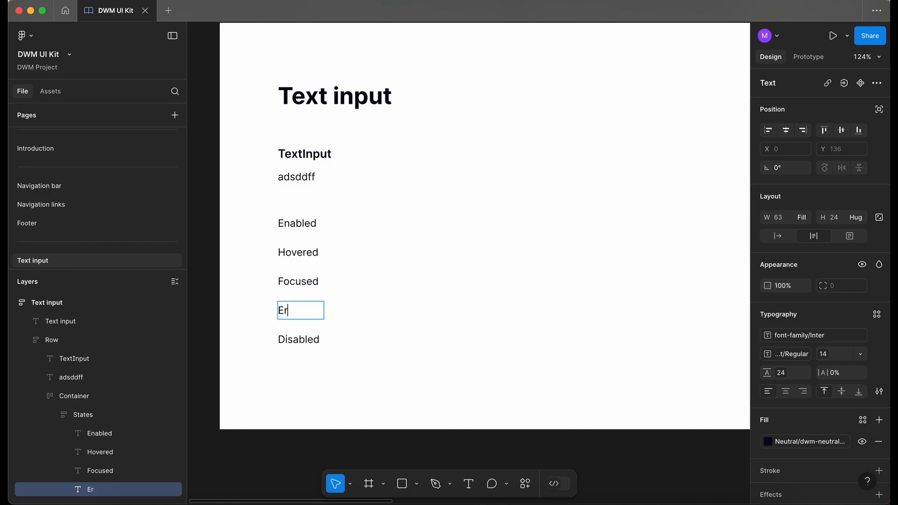
{"action": "left_click", "coordinate": [316, 345]}
{"action": "key", "text": "Up"}
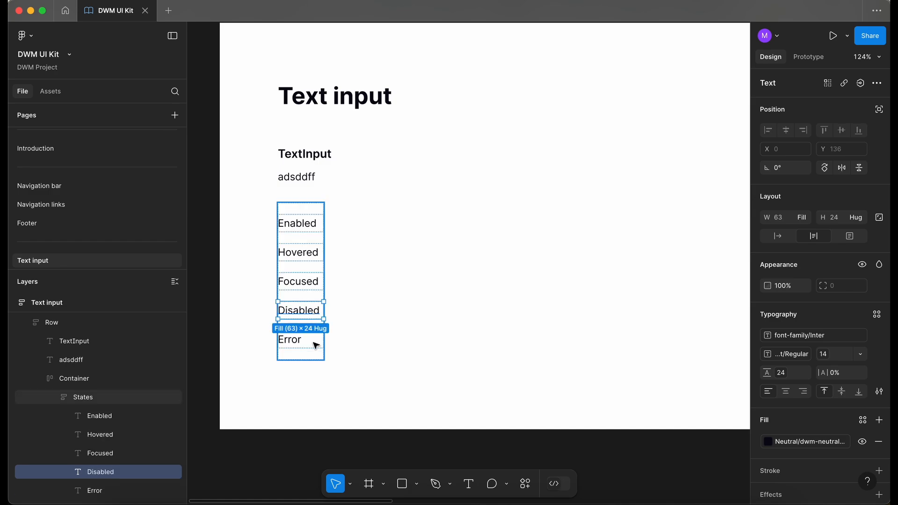
Duplicate the Error label and rename the copy as Success
{"action": "left_click", "coordinate": [303, 343]}
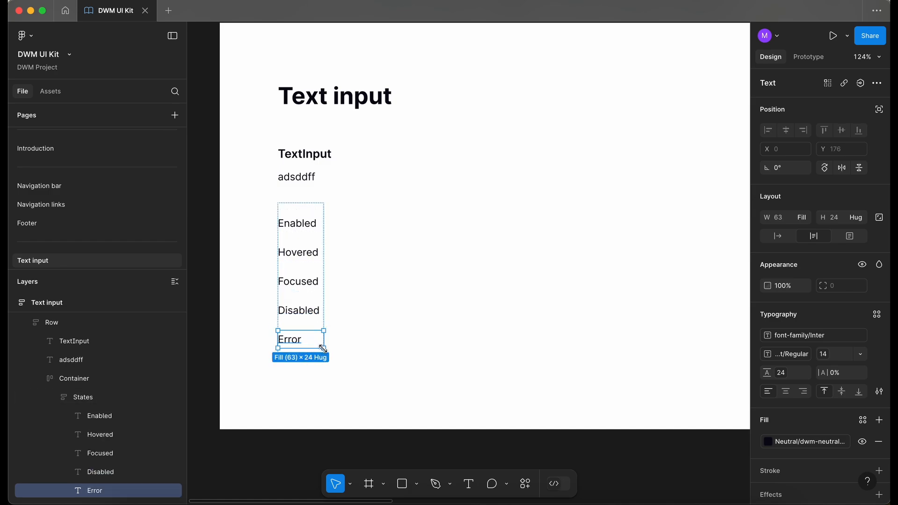
{"action": "key", "text": "super+d"}
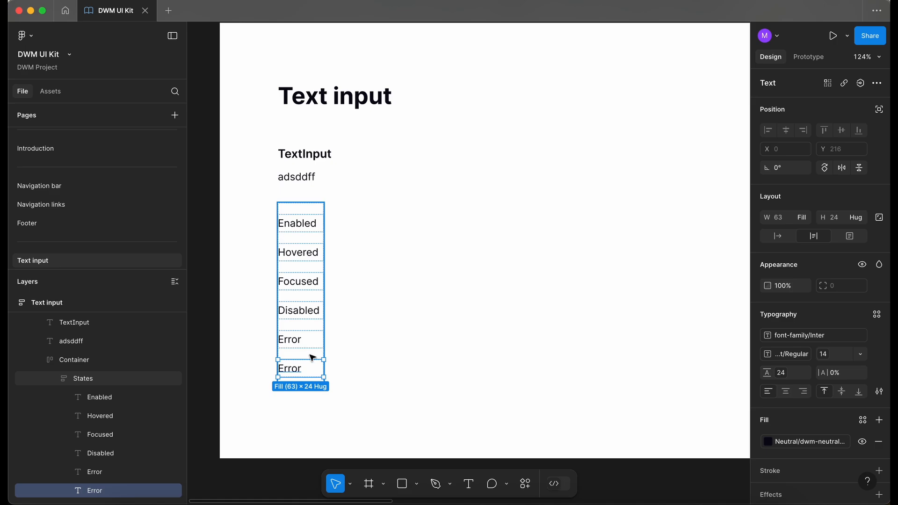
{"action": "double_click", "coordinate": [296, 371]}
{"action": "type", "text": "succ"}
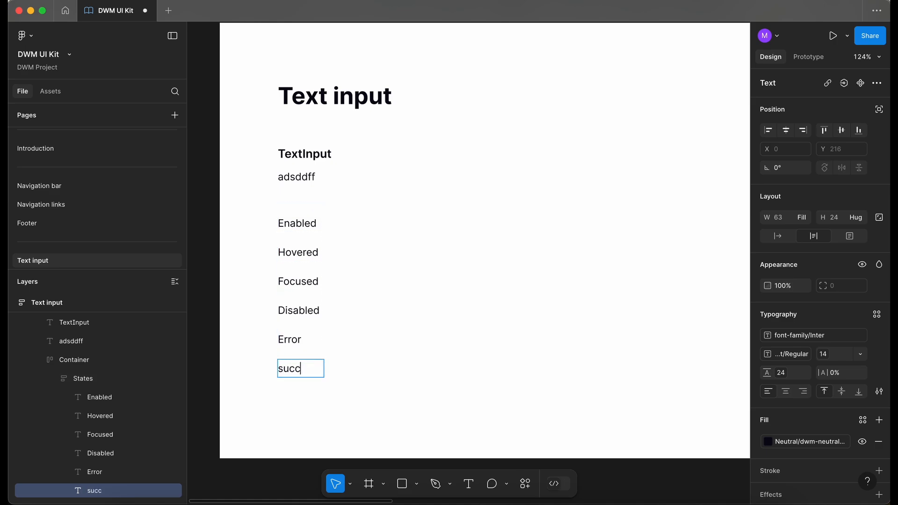
{"action": "type", "text": "ess"}
{"action": "key", "text": "BackSpace"}
{"action": "type", "text": "S"}
{"action": "key", "text": "super+Return"}
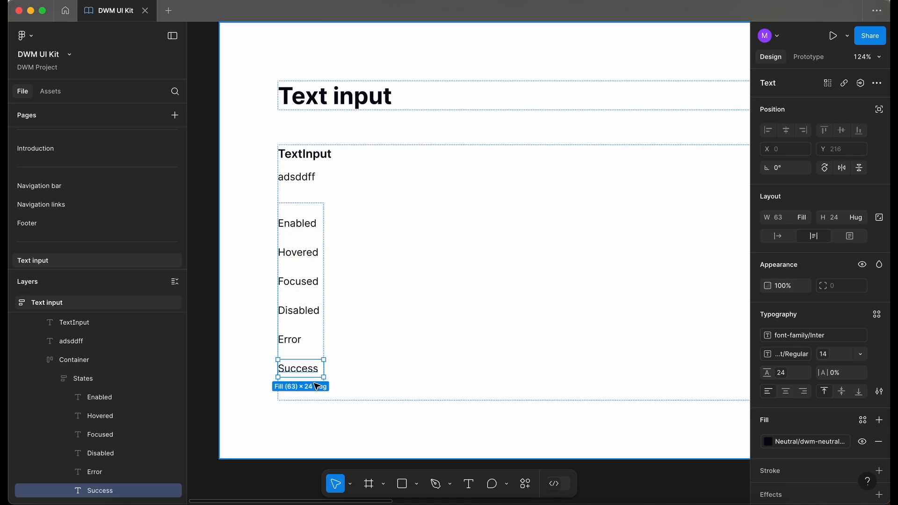
Duplicate the Success label and rename the copy as Read only
{"action": "key", "text": "super+d"}
{"action": "double_click", "coordinate": [298, 398]}
{"action": "type", "text": "read on"}
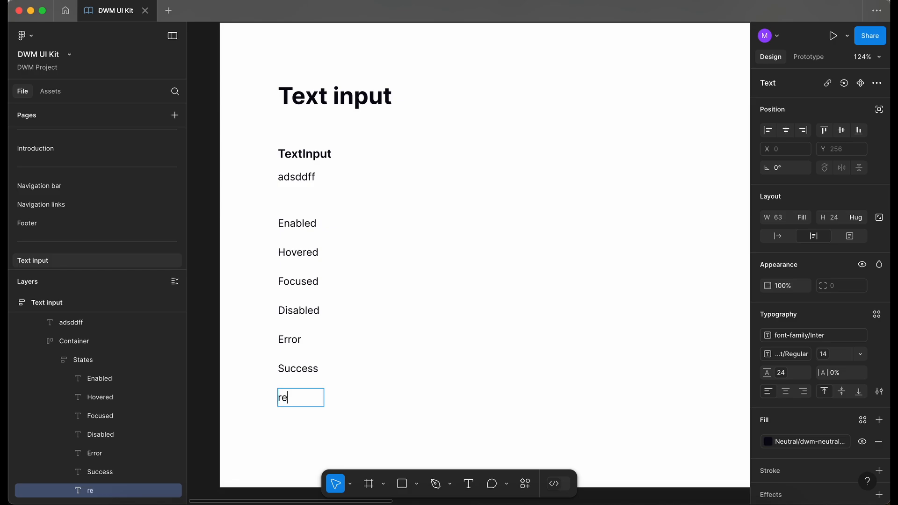
{"action": "key", "text": "Delete"}
{"action": "type", "text": "R"}
{"action": "key", "text": "Escape"}
{"action": "key", "text": "Escape"}
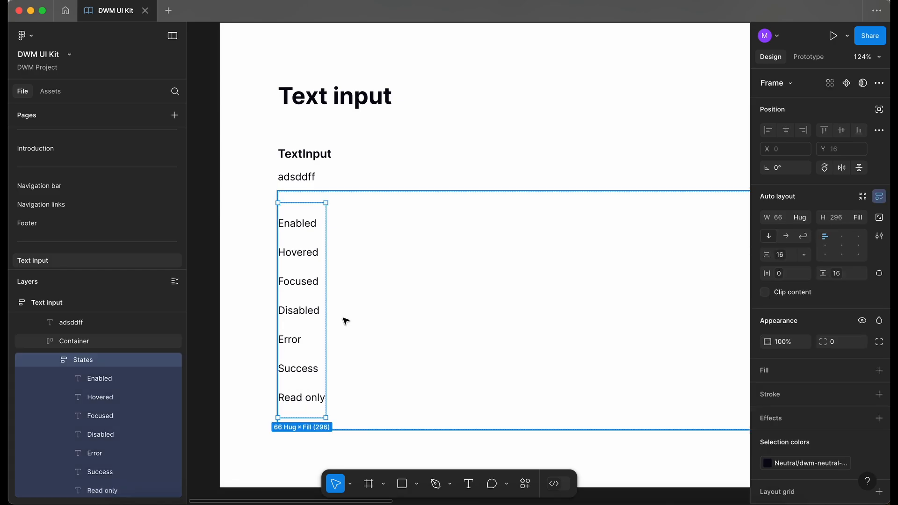
Draw a new frame about 776 × 331 below the Text input documentation frame
{"action": "scroll", "coordinate": [346, 321], "scroll_direction": "down", "scroll_amount": 5}
{"action": "key", "text": "Escape"}
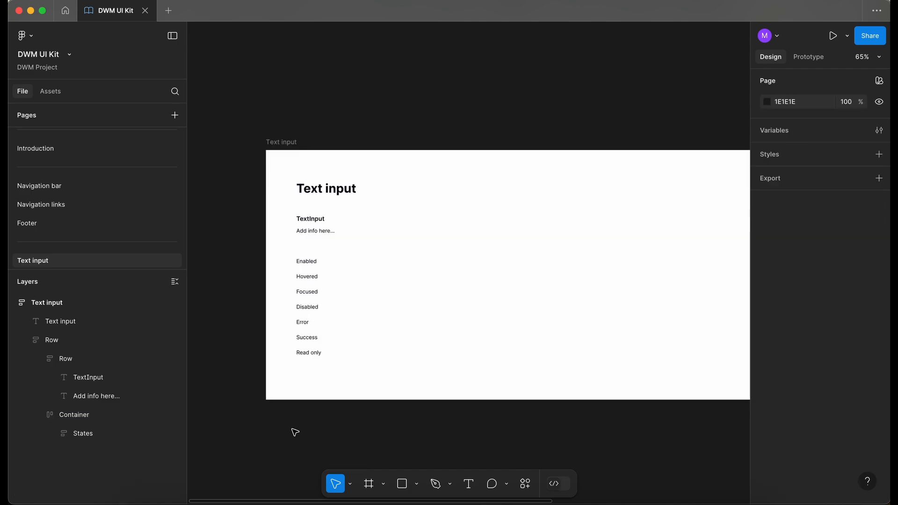
{"action": "scroll", "coordinate": [294, 432], "scroll_direction": "up", "scroll_amount": 2}
{"action": "scroll", "coordinate": [325, 175], "scroll_direction": "down", "scroll_amount": 3}
{"action": "scroll", "coordinate": [328, 328], "scroll_direction": "down", "scroll_amount": 3}
{"action": "key", "text": "f"}
{"action": "left_click_drag", "start_coordinate": [244, 283], "coordinate": [606, 438]}
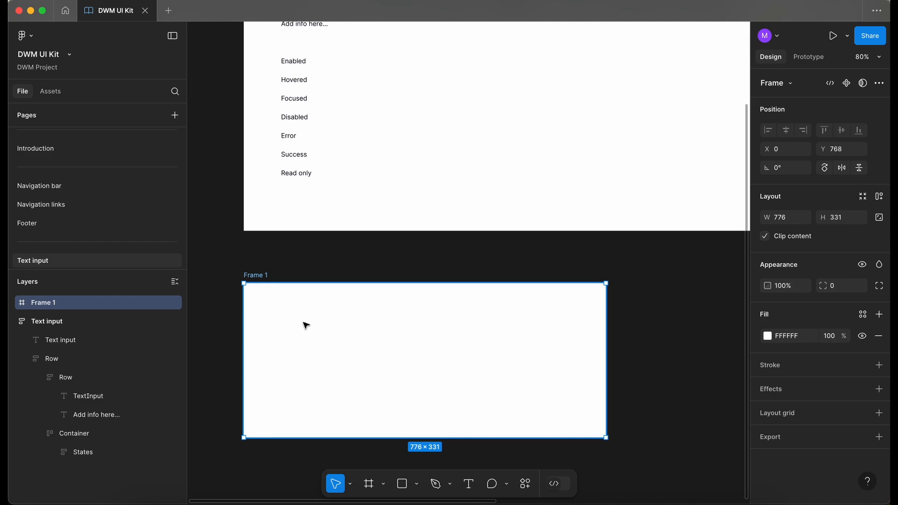
Draw a smaller frame inside the new frame and add auto layout to the outer frame
{"action": "scroll", "coordinate": [304, 322], "scroll_direction": "up", "scroll_amount": 3}
{"action": "scroll", "coordinate": [306, 326], "scroll_direction": "up", "scroll_amount": 1}
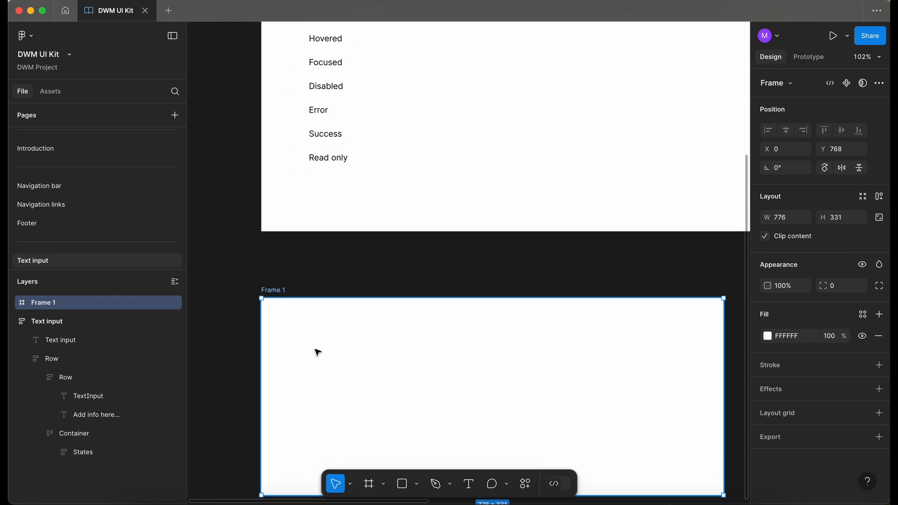
{"action": "key", "text": "f"}
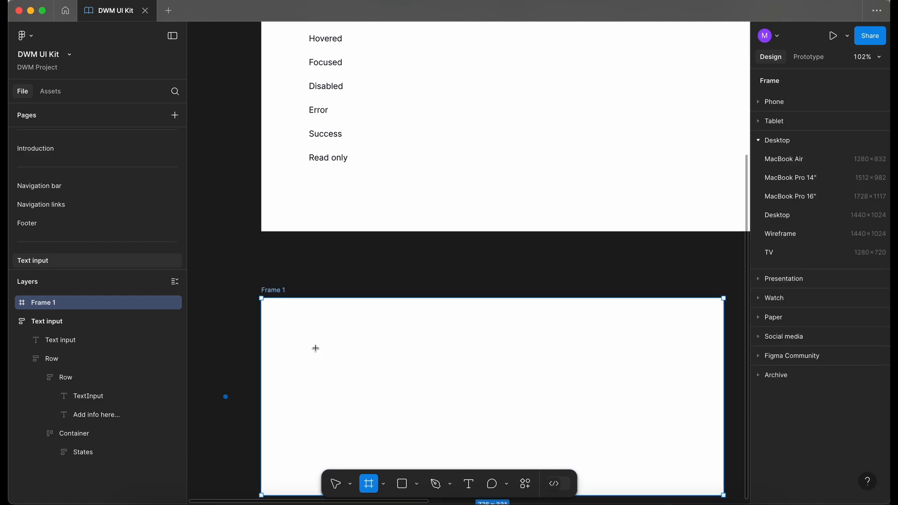
{"action": "left_click_drag", "start_coordinate": [316, 348], "coordinate": [500, 386]}
{"action": "left_click", "coordinate": [275, 291]}
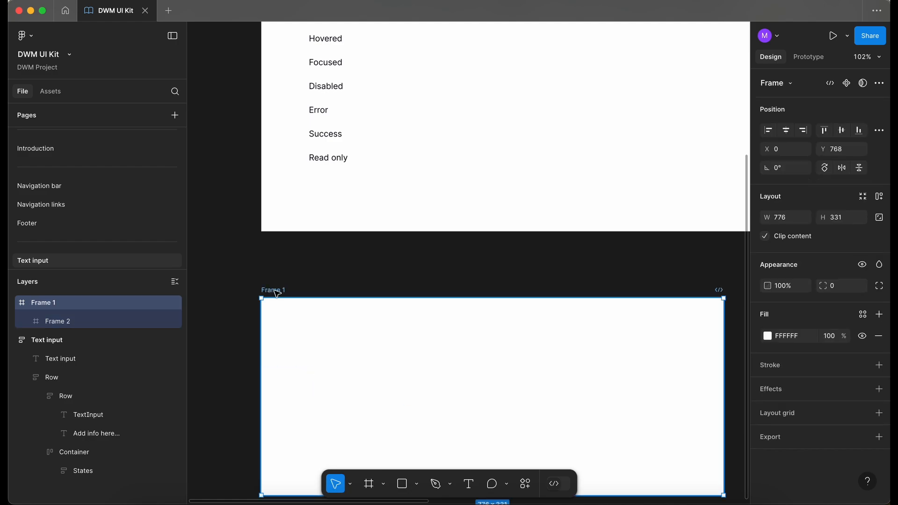
{"action": "key", "text": "shift+a"}
Set the inner frame's height to 40
{"action": "left_click", "coordinate": [372, 367]}
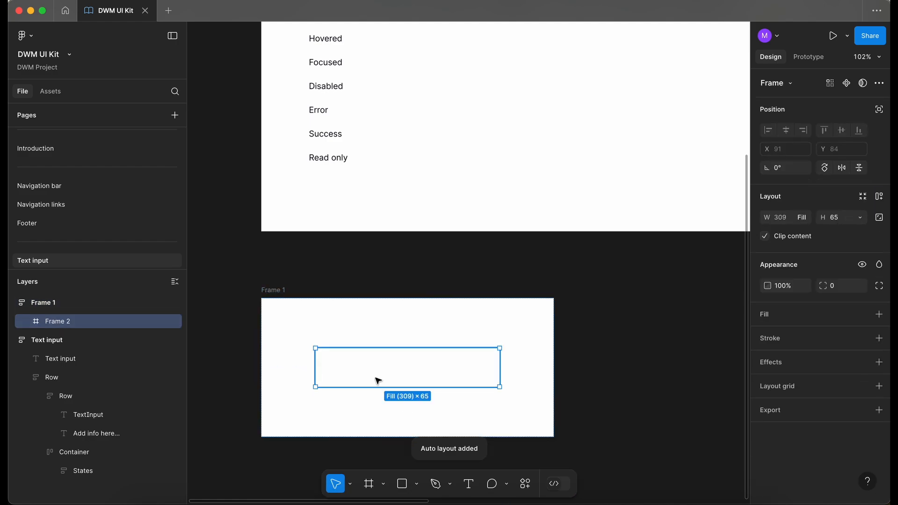
{"action": "scroll", "coordinate": [378, 381], "scroll_direction": "up", "scroll_amount": 3}
{"action": "left_click", "coordinate": [834, 217]}
{"action": "type", "text": "40"}
{"action": "key", "text": "Return"}
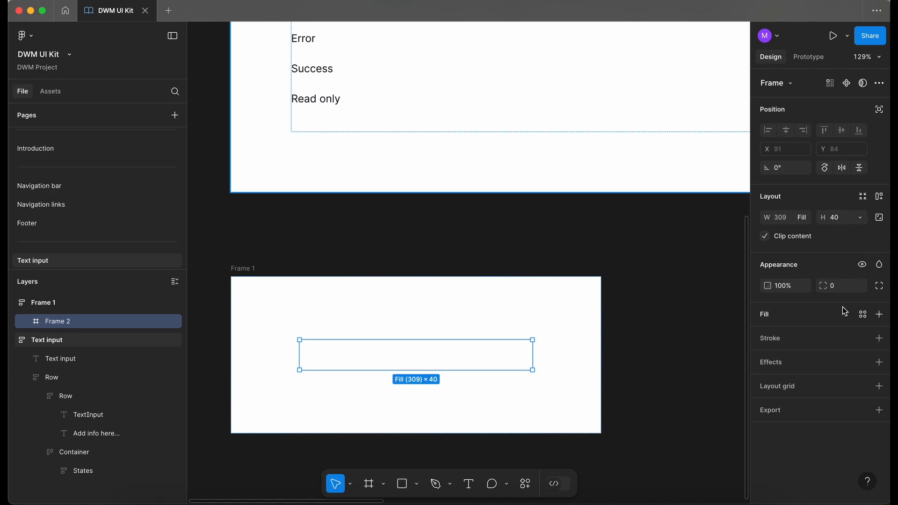
Add a stroke to the inner frame using a Neutral library colour
{"action": "left_click", "coordinate": [863, 338]}
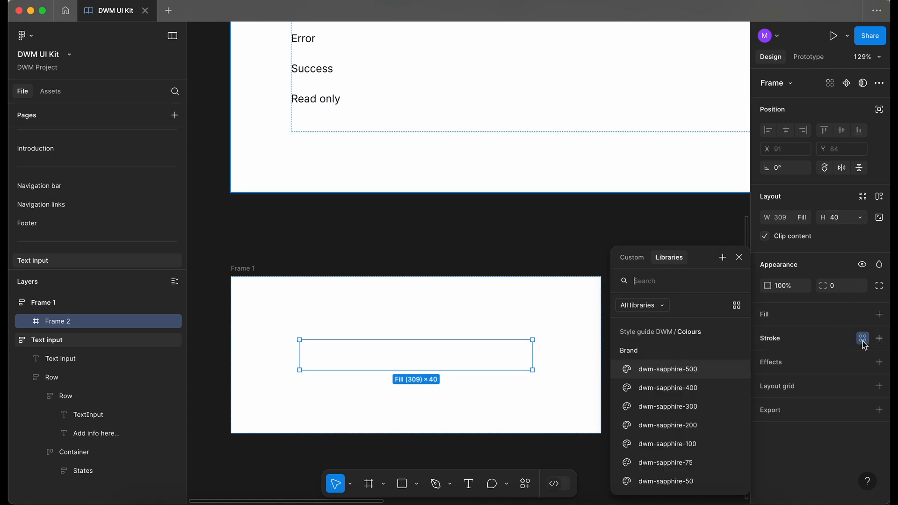
{"action": "scroll", "coordinate": [675, 387], "scroll_direction": "down", "scroll_amount": 2}
{"action": "left_click", "coordinate": [655, 461]}
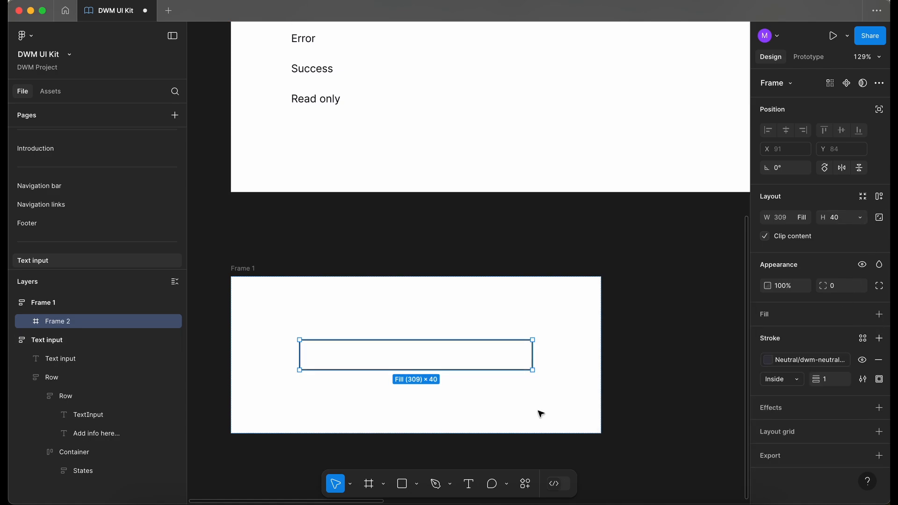
{"action": "left_click", "coordinate": [477, 427]}
Set the inner frame's corner radius to 8
{"action": "scroll", "coordinate": [377, 370], "scroll_direction": "up", "scroll_amount": 3}
{"action": "left_click", "coordinate": [399, 354]}
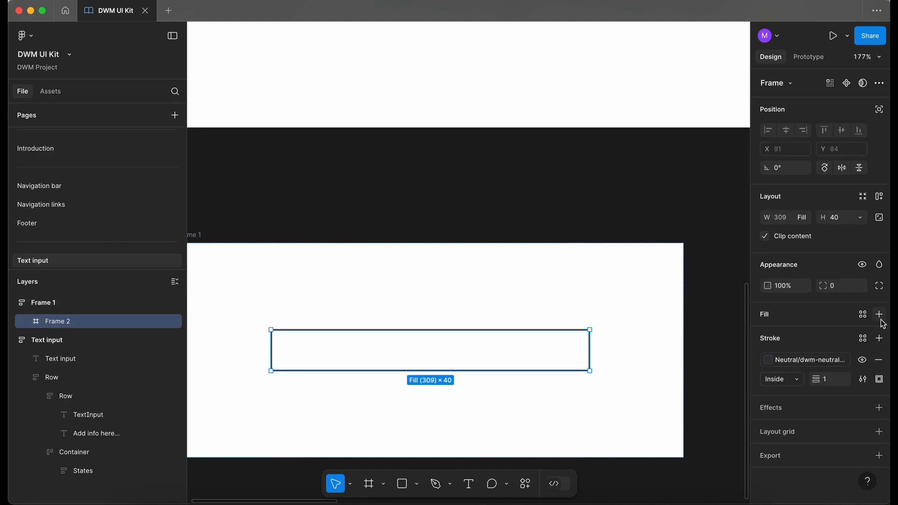
{"action": "left_click", "coordinate": [846, 289]}
{"action": "type", "text": "1"}
{"action": "key", "text": "Up"}
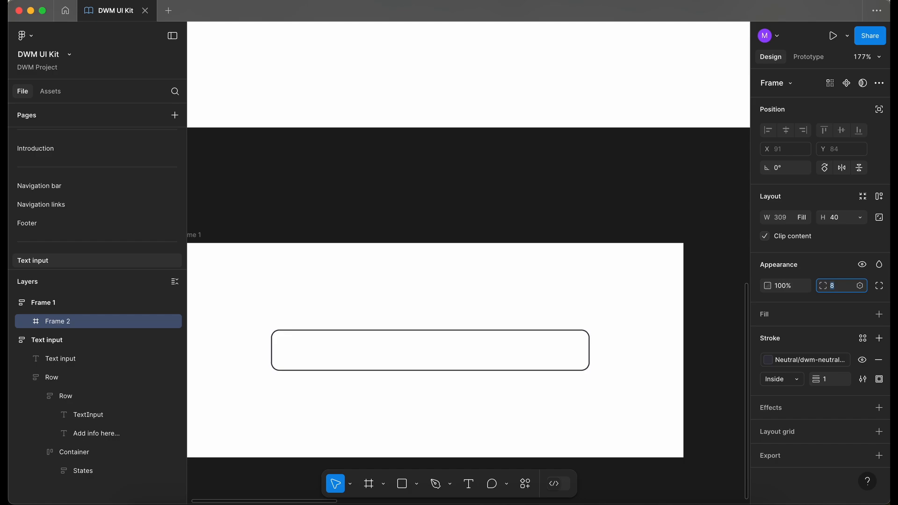
Add a text layer reading "Label" above the input field inside the frame
{"action": "scroll", "coordinate": [369, 349], "scroll_direction": "left", "scroll_amount": 1}
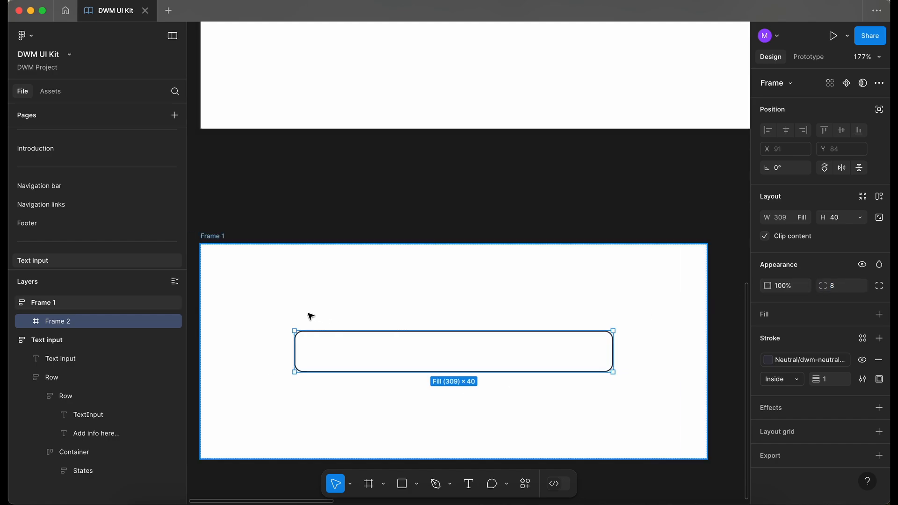
{"action": "key", "text": "t"}
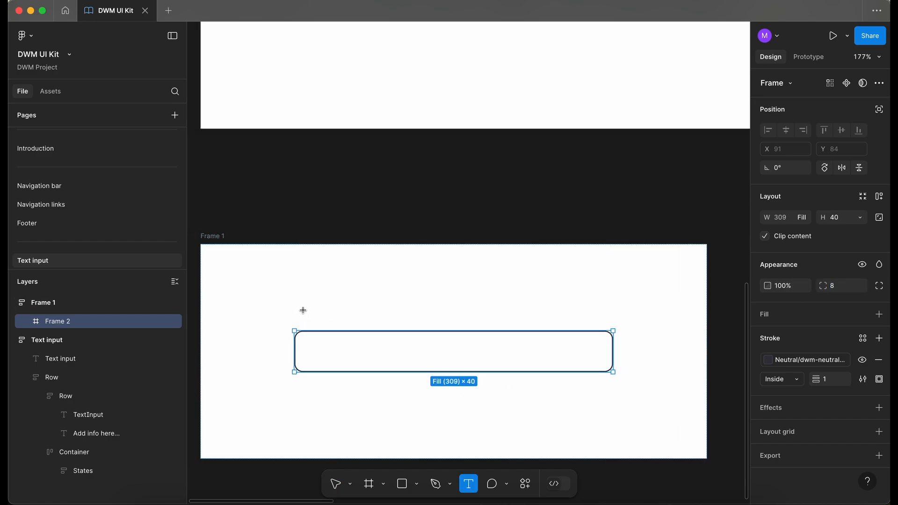
{"action": "left_click", "coordinate": [307, 314]}
{"action": "type", "text": "Label"}
{"action": "key", "text": "Escape"}
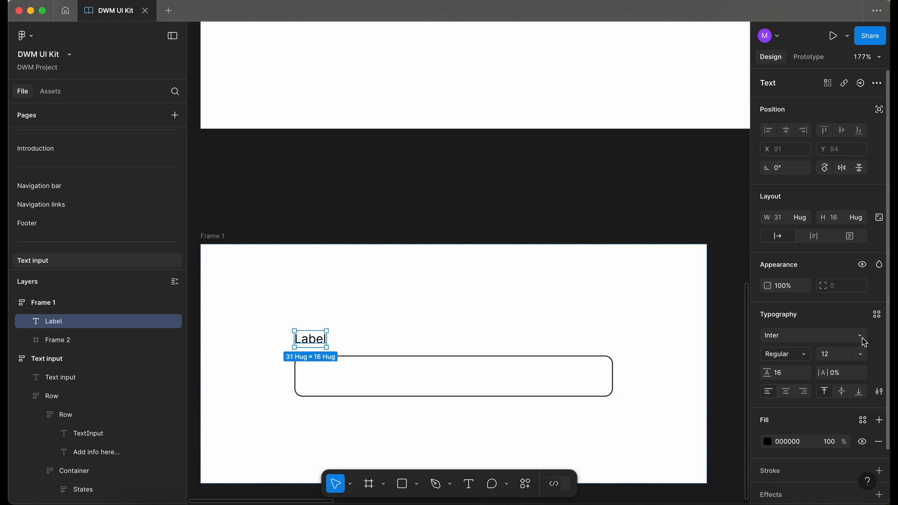
Apply the library's font-family/Inter font style in bold to the Label text
{"action": "left_click", "coordinate": [862, 337]}
{"action": "left_click", "coordinate": [724, 210]}
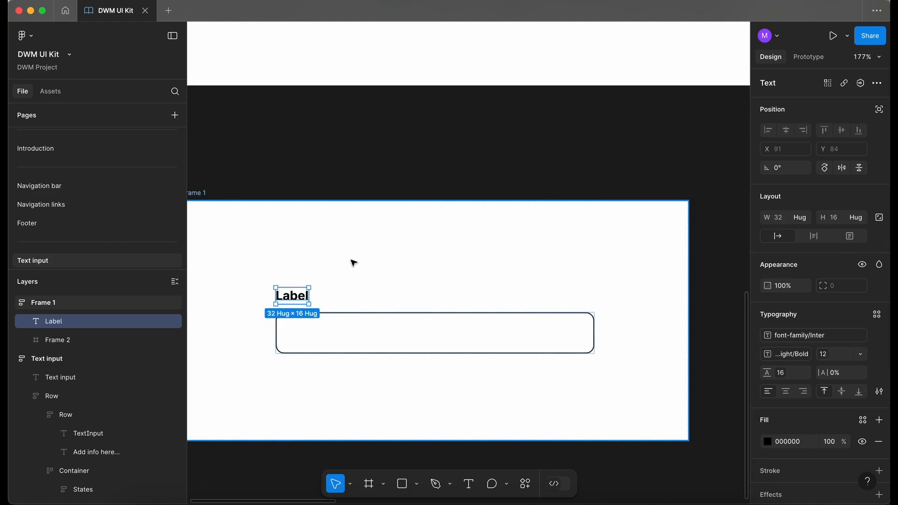
{"action": "left_click", "coordinate": [318, 236]}
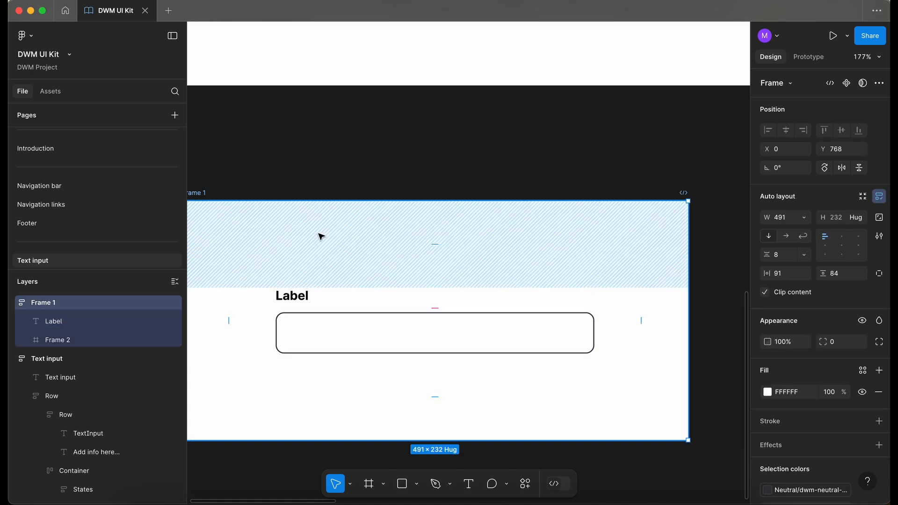
Duplicate the Label text and set the copy's weight to Regular
{"action": "left_click", "coordinate": [304, 296]}
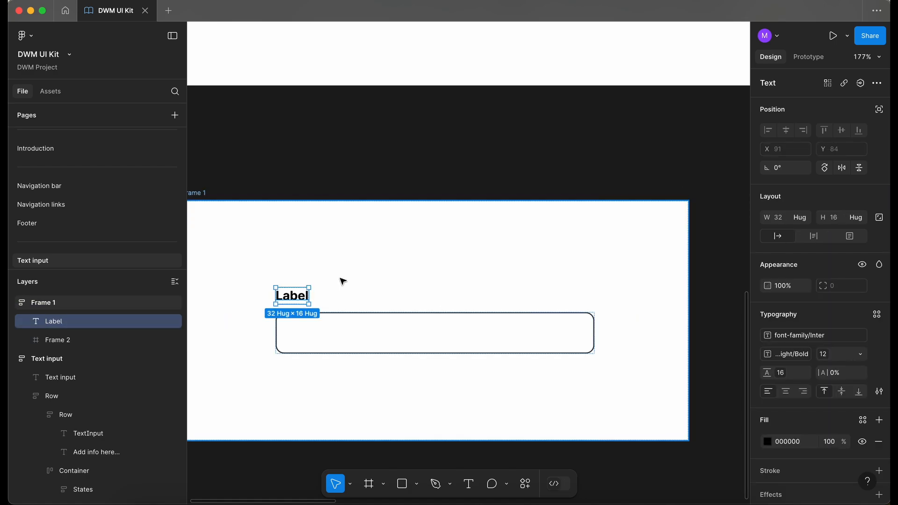
{"action": "key", "text": "super+d"}
{"action": "scroll", "coordinate": [341, 280], "scroll_direction": "up", "scroll_amount": 1}
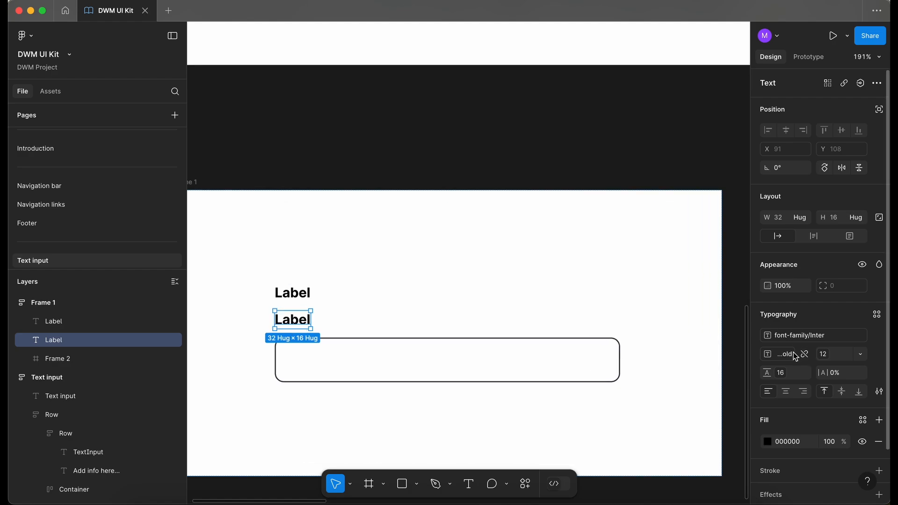
{"action": "left_click", "coordinate": [784, 358]}
{"action": "left_click", "coordinate": [803, 443]}
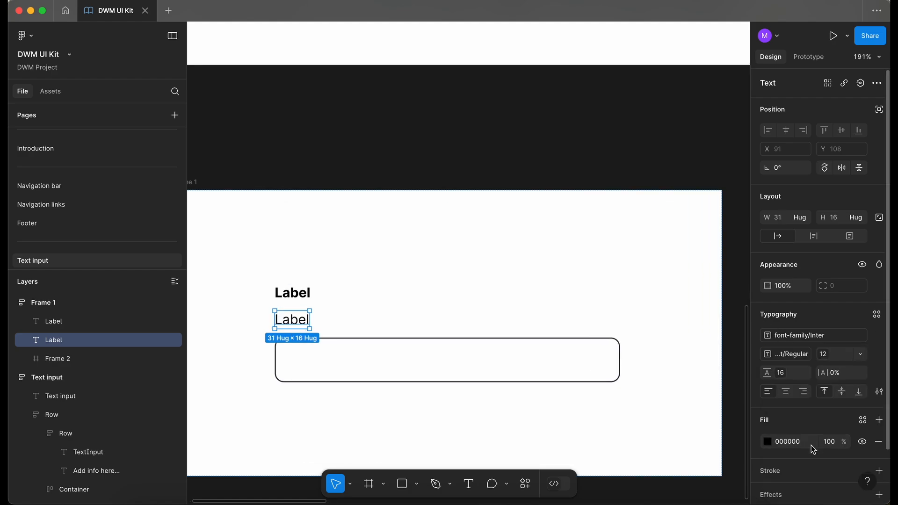
Change the duplicated text to read "Description"
{"action": "double_click", "coordinate": [304, 322]}
{"action": "type", "text": "Descr"}
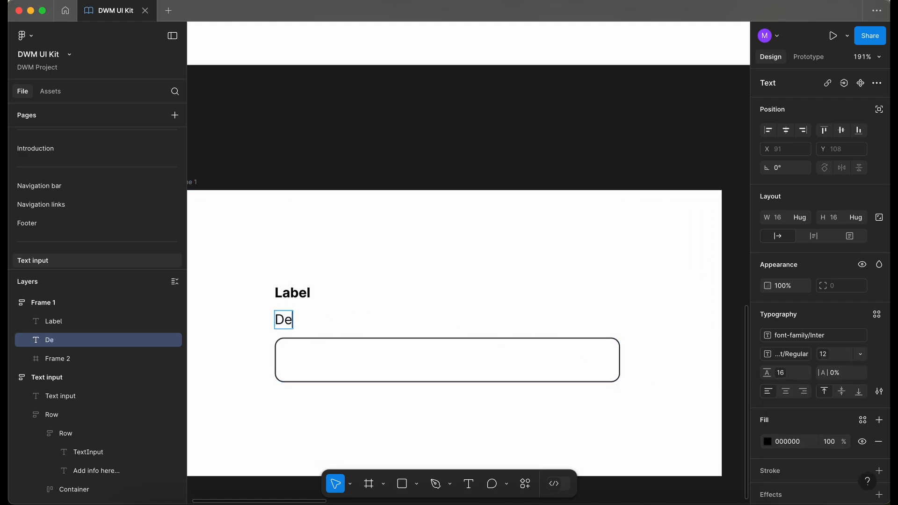
{"action": "type", "text": "iption"}
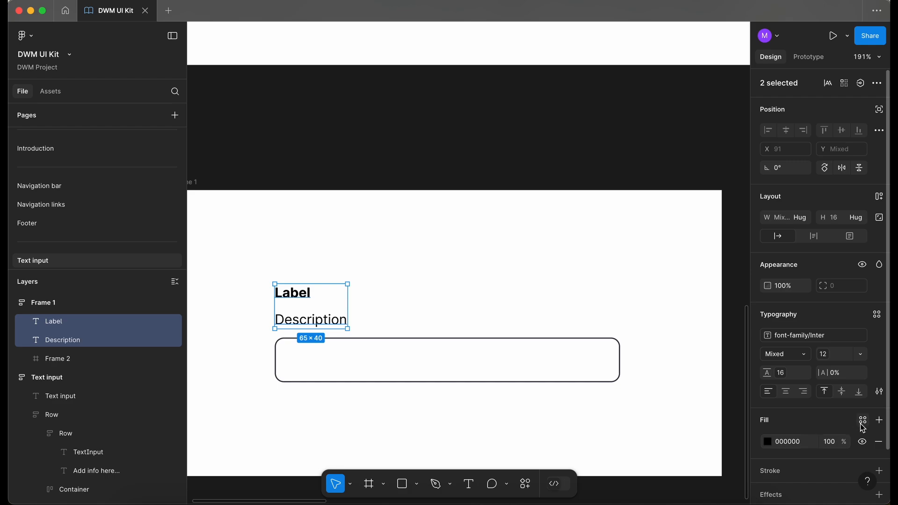
Apply the dwm-neutral-900 library colour to the fill of the Label and Description texts
{"action": "left_click", "coordinate": [863, 422]}
{"action": "type", "text": "ne"}
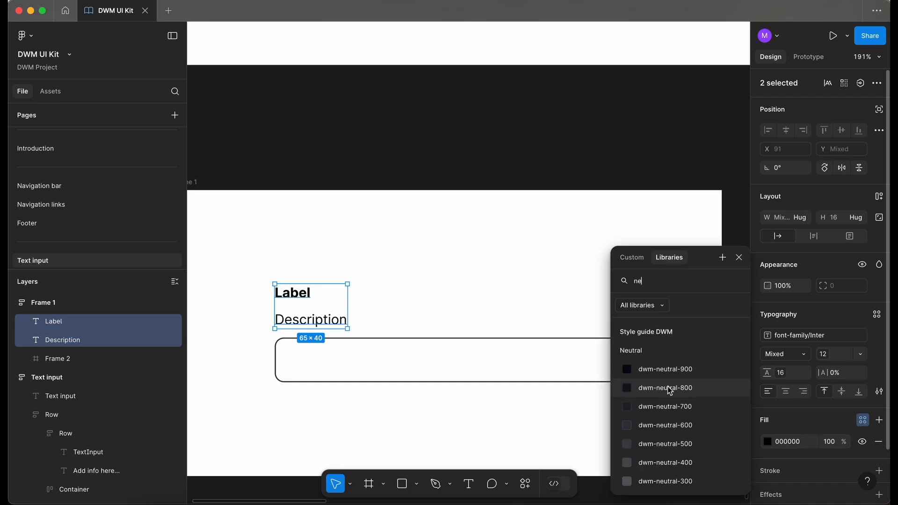
{"action": "left_click", "coordinate": [668, 370]}
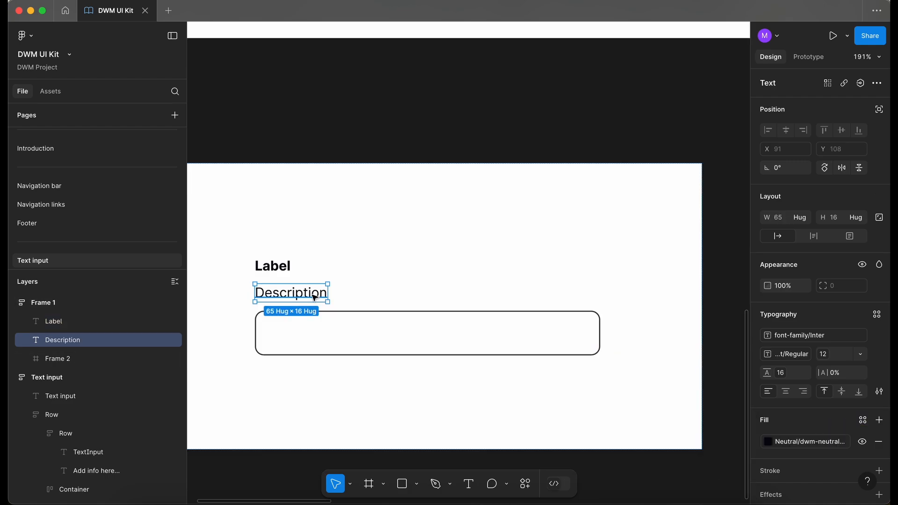
Duplicate the Description text, move the copy below the input field and change it to "Feedback"
{"action": "key", "text": "super+d"}
{"action": "key", "text": "Down"}
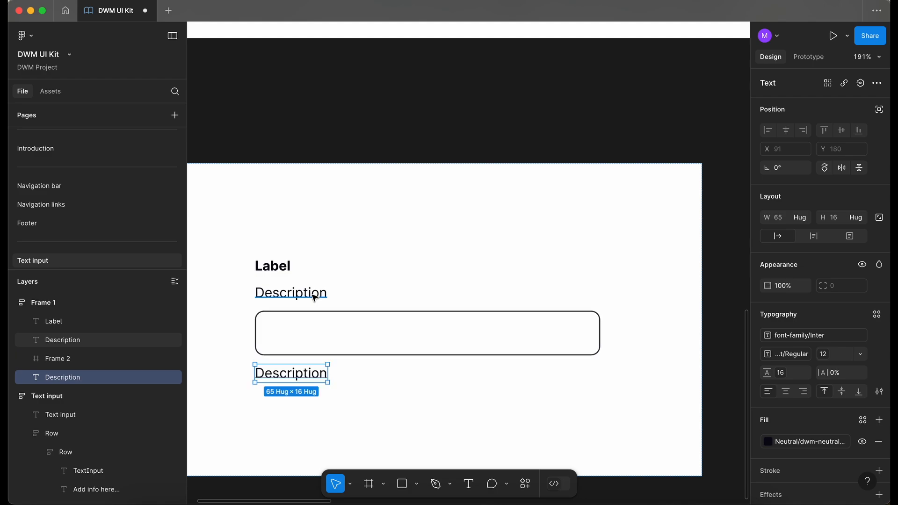
{"action": "double_click", "coordinate": [299, 373]}
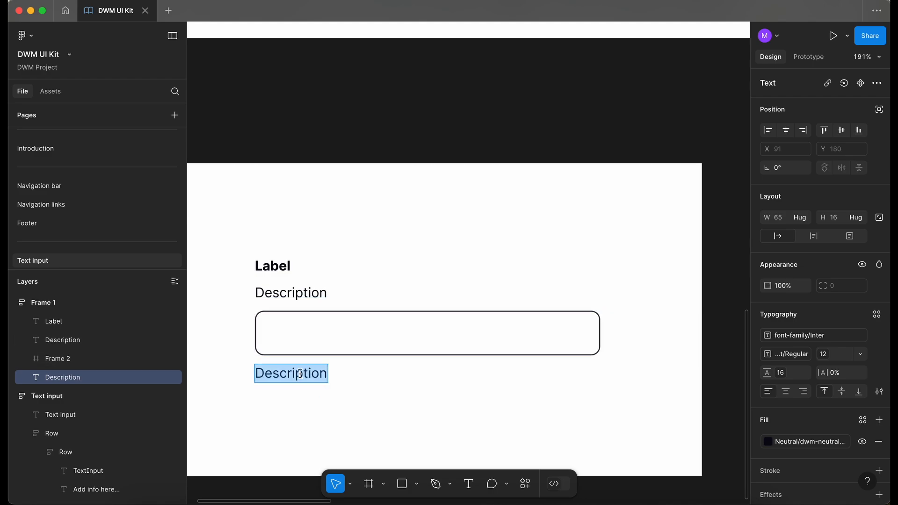
{"action": "type", "text": "Feedback"}
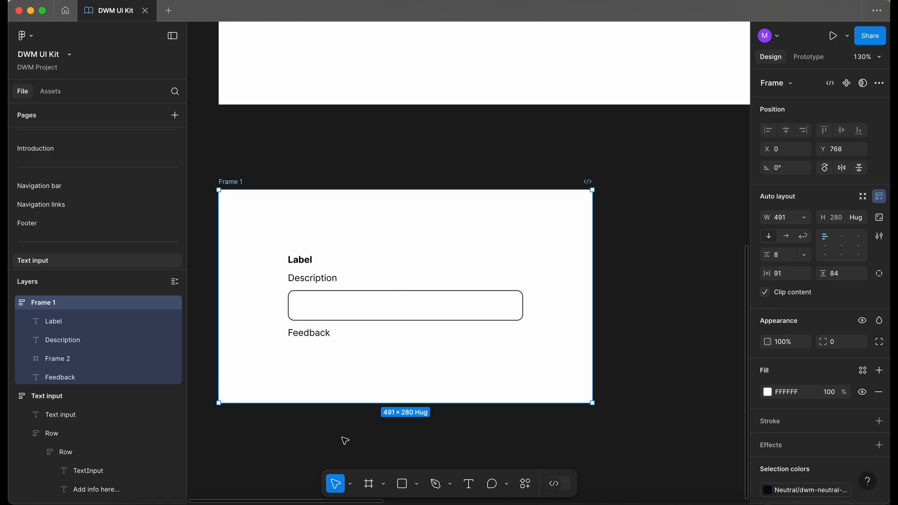
Wrap the Label, Description, input frame and Feedback together in a new auto layout frame
{"action": "scroll", "coordinate": [344, 440], "scroll_direction": "up", "scroll_amount": 4}
{"action": "scroll", "coordinate": [316, 339], "scroll_direction": "up", "scroll_amount": 5}
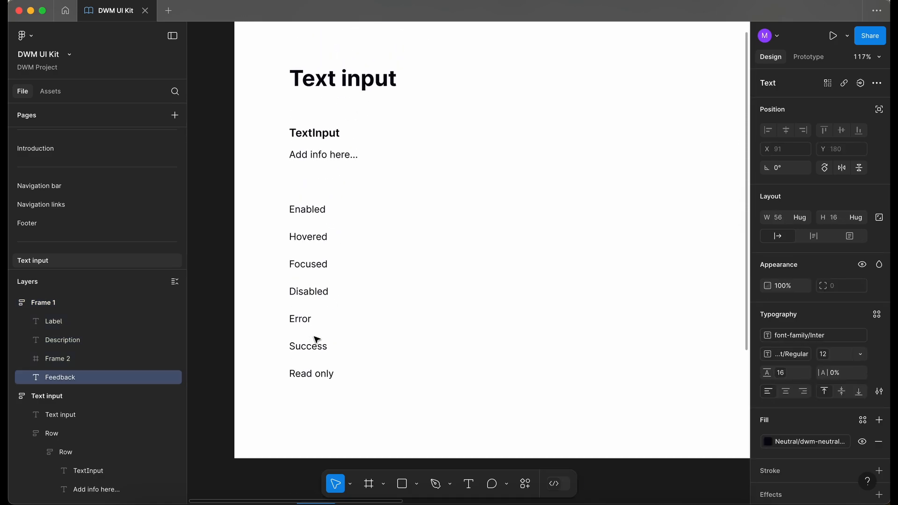
{"action": "scroll", "coordinate": [317, 339], "scroll_direction": "down", "scroll_amount": 5}
{"action": "scroll", "coordinate": [316, 340], "scroll_direction": "down", "scroll_amount": 4}
{"action": "scroll", "coordinate": [311, 371], "scroll_direction": "up", "scroll_amount": 5}
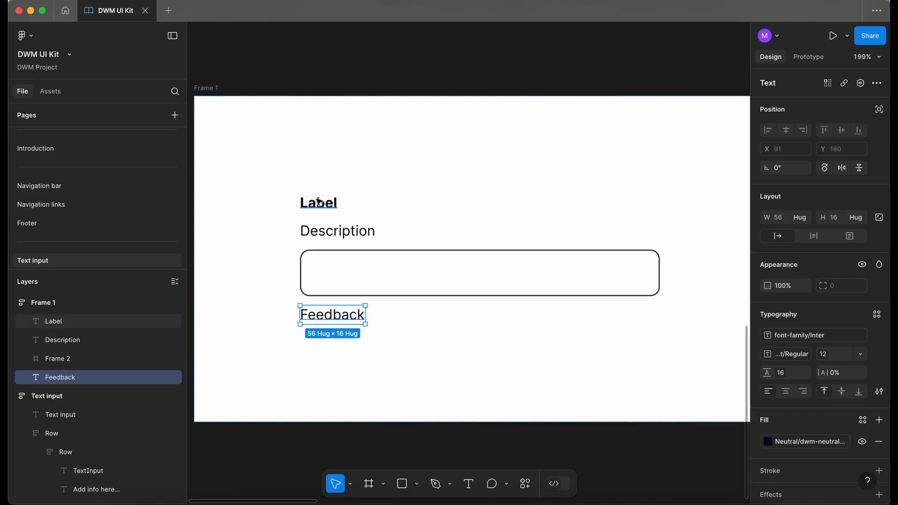
{"action": "left_click", "coordinate": [320, 202]}
{"action": "left_click", "coordinate": [360, 232], "text": "shift"}
{"action": "left_click", "coordinate": [347, 274], "text": "shift"}
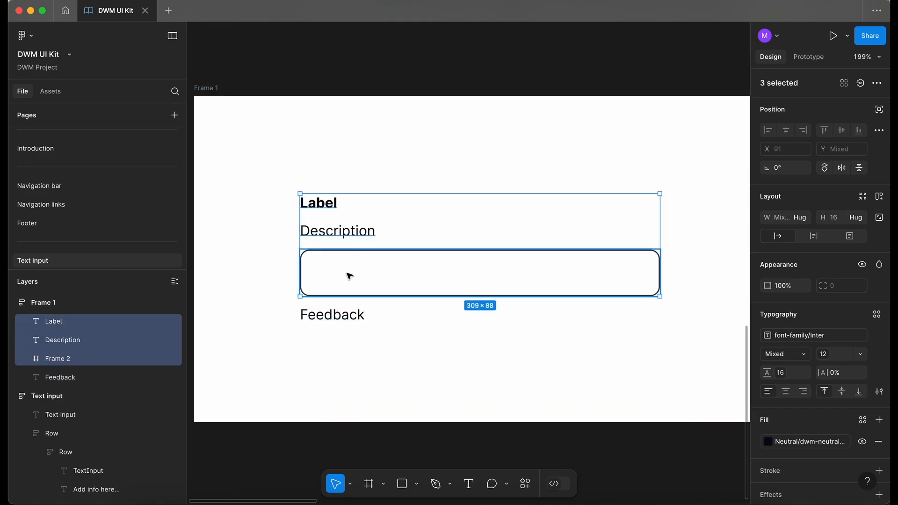
{"action": "left_click", "coordinate": [350, 320], "text": "shift"}
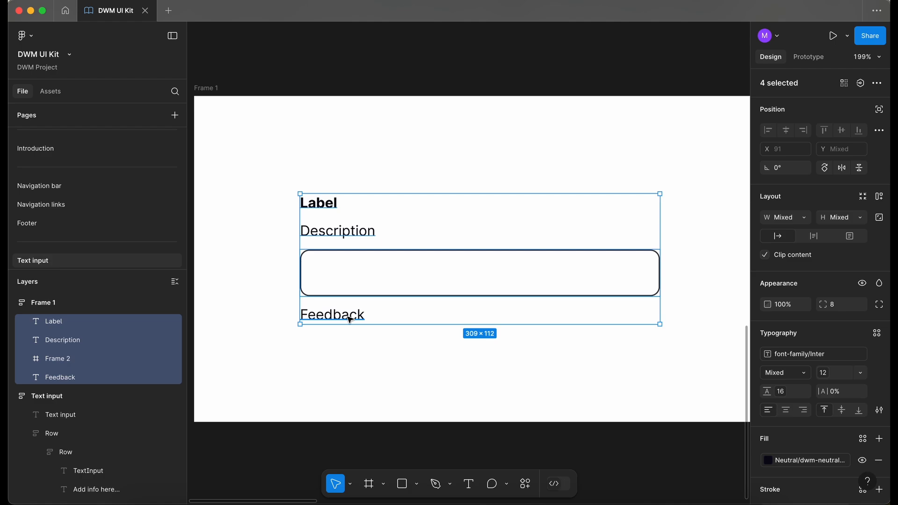
{"action": "key", "text": "shift+a"}
Wrap the Label text and the Description text each in its own auto layout frame
{"action": "left_click", "coordinate": [70, 340]}
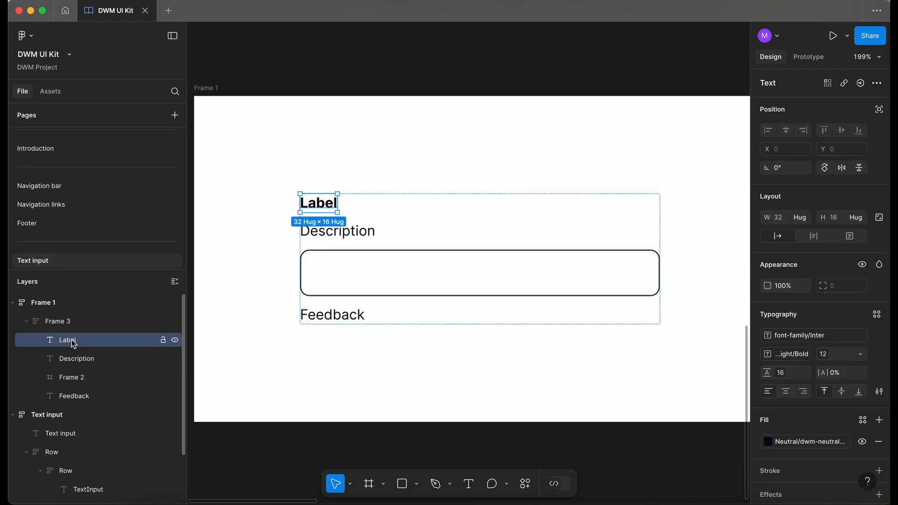
{"action": "key", "text": "shift+a"}
{"action": "left_click", "coordinate": [88, 377]}
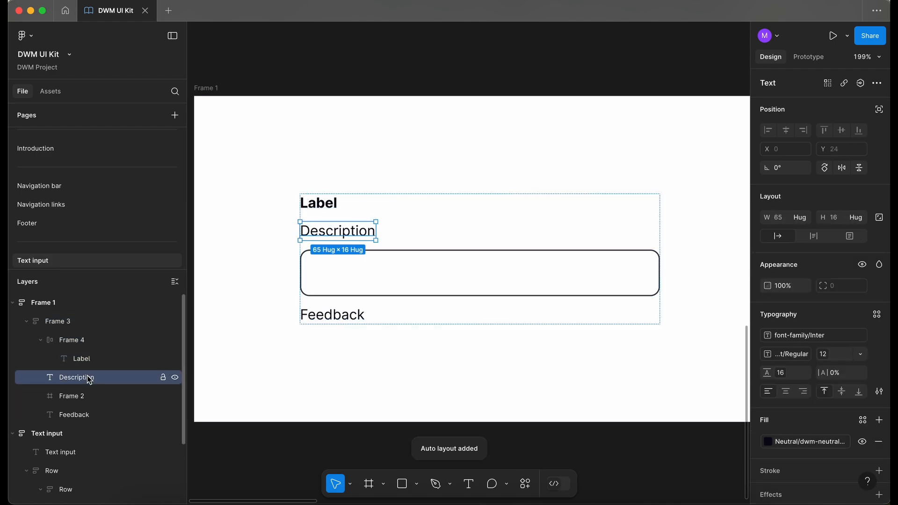
{"action": "key", "text": "shift+a"}
Rename the two new wrapper frames to Label and Description
{"action": "double_click", "coordinate": [75, 344]}
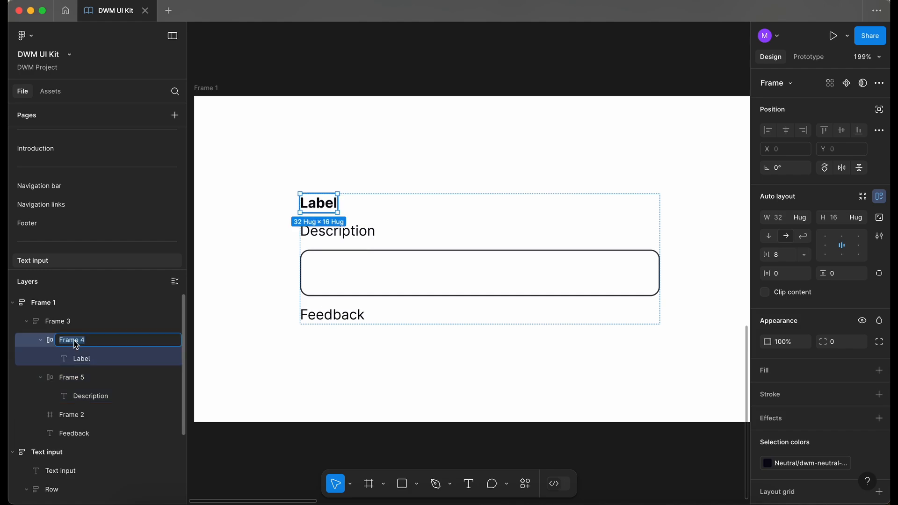
{"action": "type", "text": "Label"}
{"action": "key", "text": "Return"}
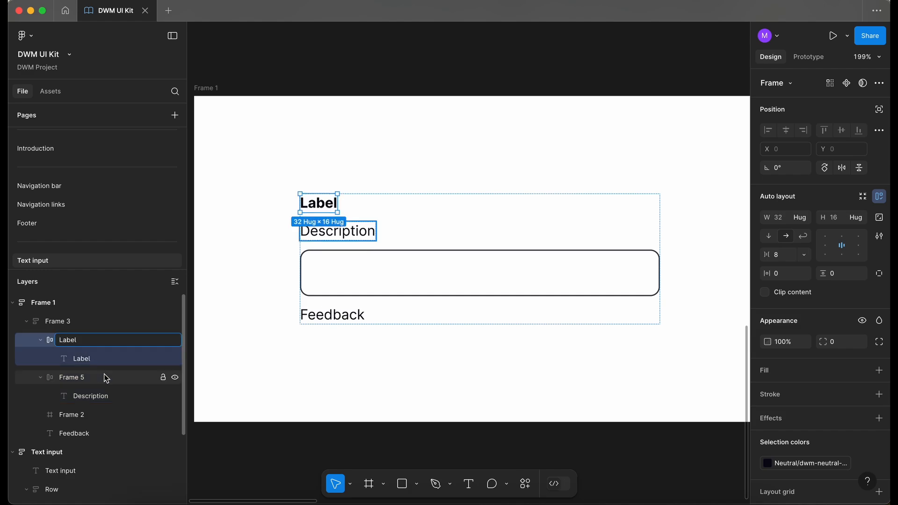
{"action": "left_click", "coordinate": [93, 395]}
{"action": "left_click", "coordinate": [95, 378]}
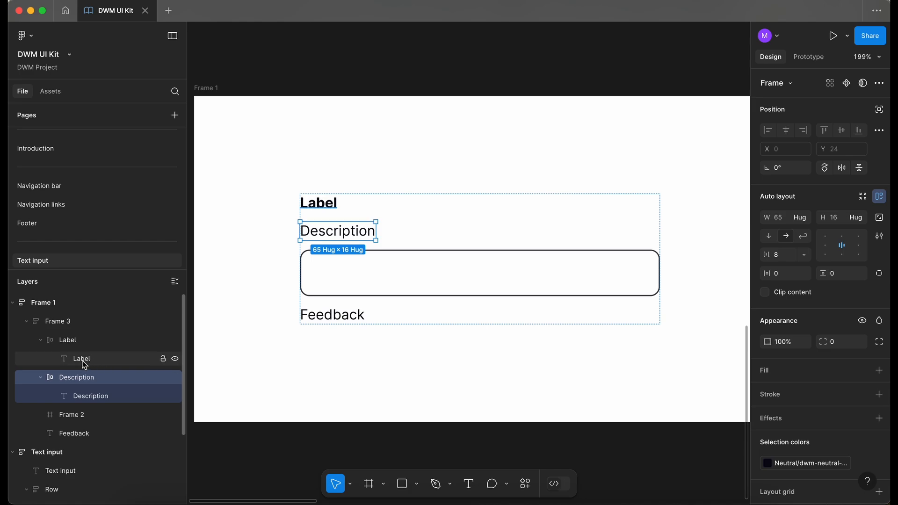
Set the Label frame's width to fill the container and align its content to the left
{"action": "left_click", "coordinate": [82, 345]}
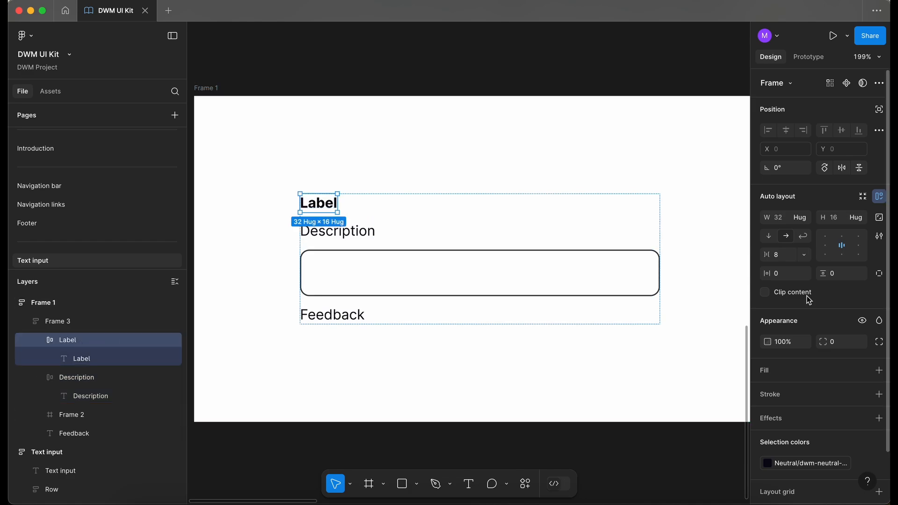
{"action": "left_click", "coordinate": [799, 218]}
{"action": "left_click", "coordinate": [806, 236]}
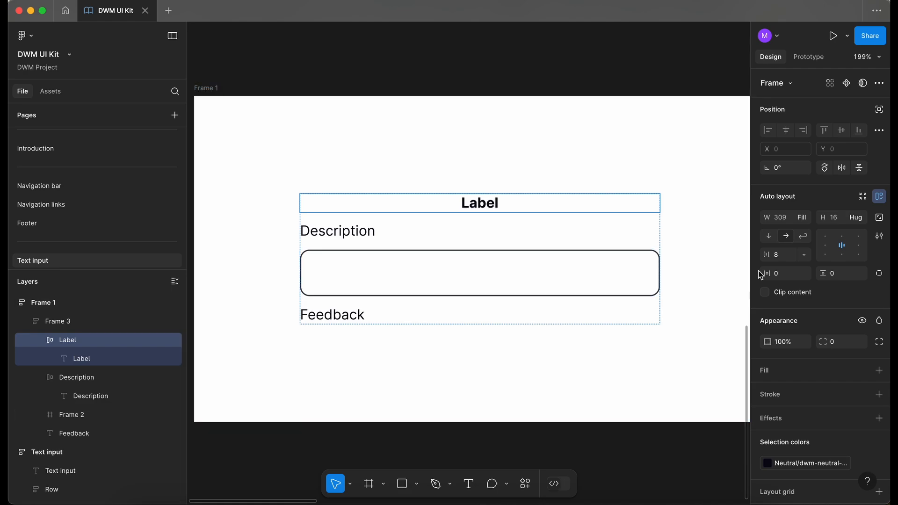
{"action": "left_click", "coordinate": [824, 246]}
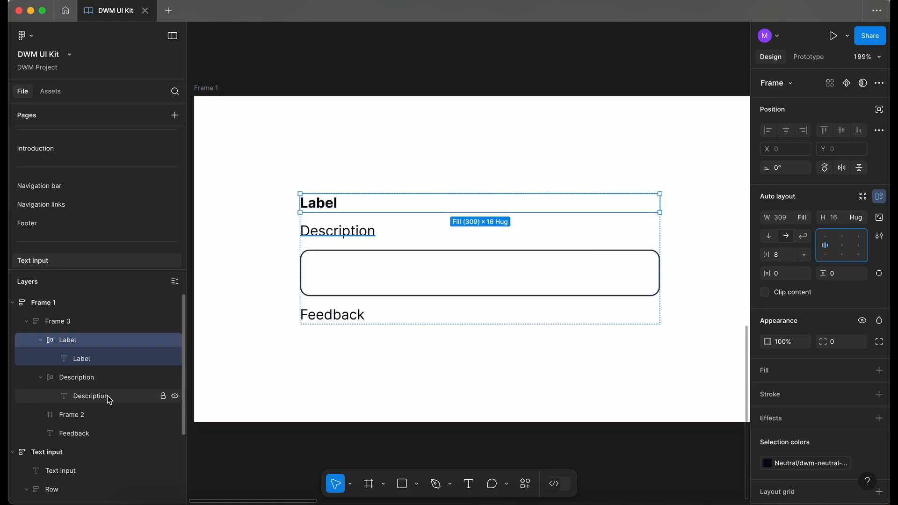
Set the Description frame's width to fill the container
{"action": "left_click", "coordinate": [94, 376]}
{"action": "left_click", "coordinate": [805, 218]}
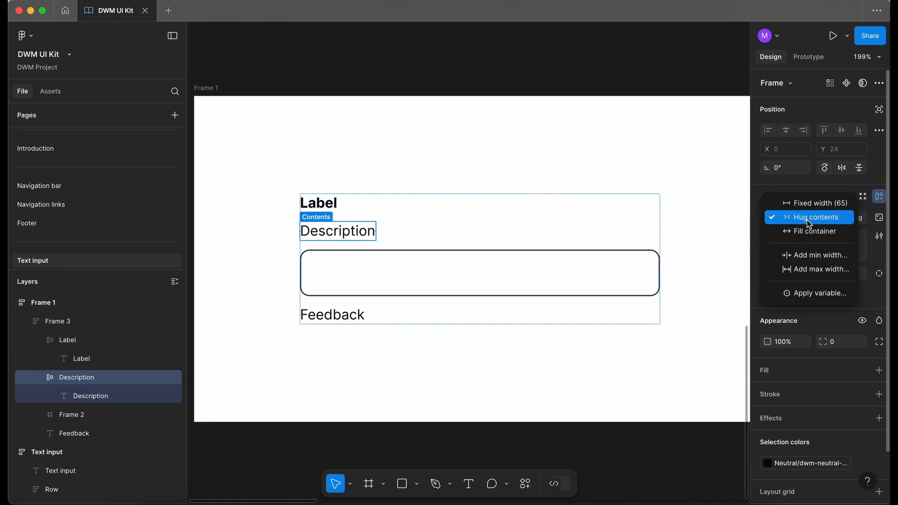
{"action": "left_click", "coordinate": [806, 238]}
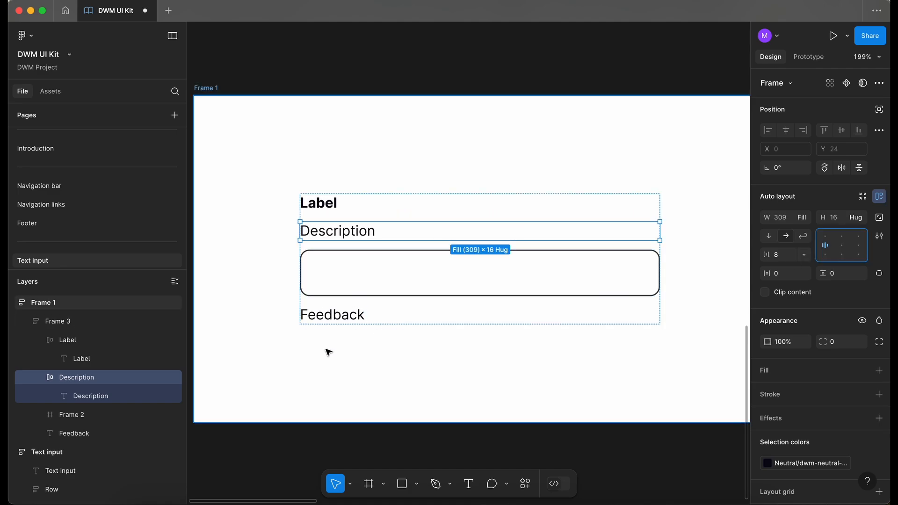
Wrap the Label and Description frames together in an auto layout frame
{"action": "left_click", "coordinate": [89, 344]}
{"action": "left_click", "coordinate": [89, 360], "text": "shift"}
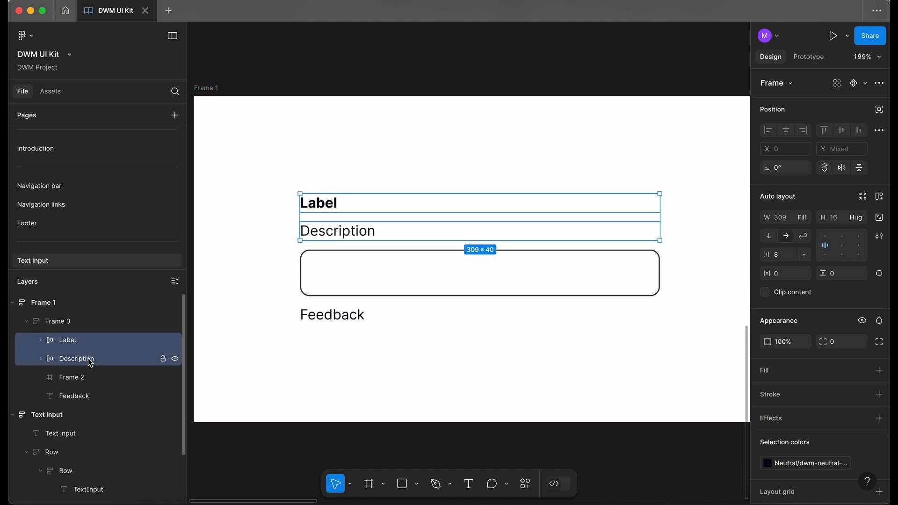
{"action": "key", "text": "shift+a"}
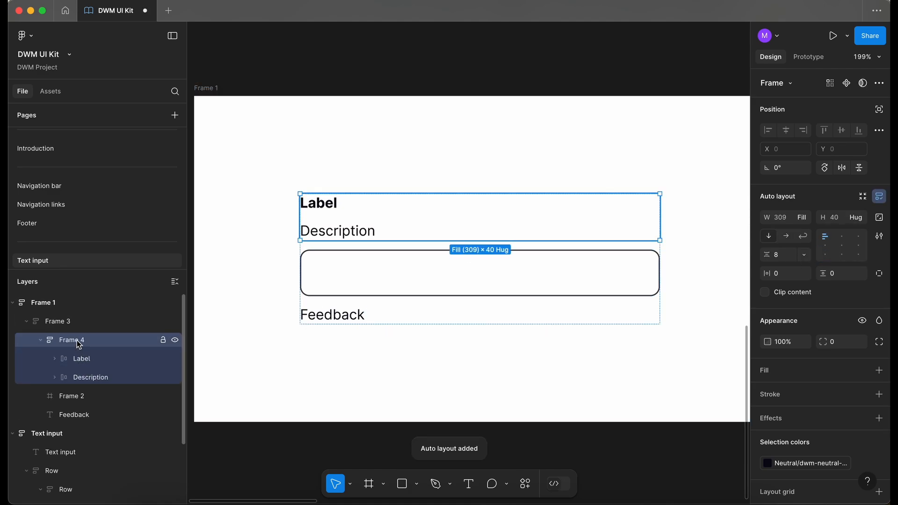
Rename the new wrapper frame to Content and collapse it in the layers list
{"action": "double_click", "coordinate": [78, 341]}
{"action": "type", "text": "Conten"}
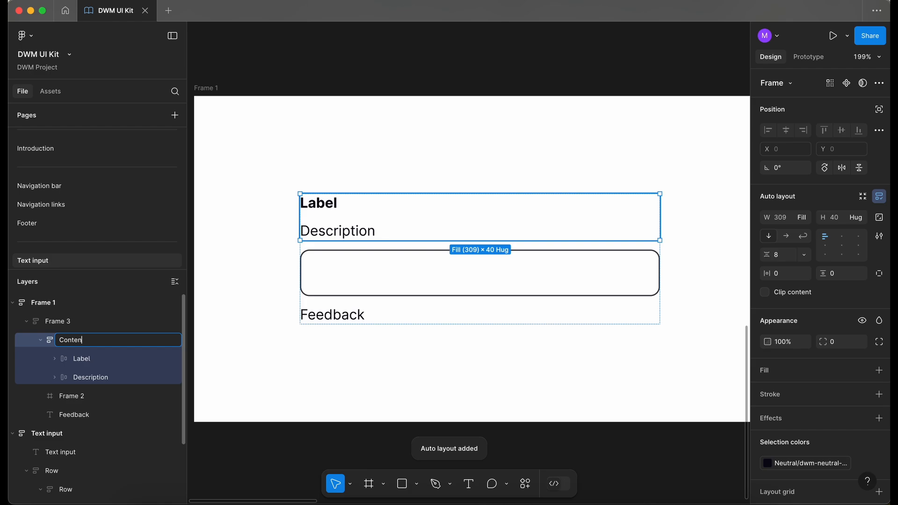
{"action": "type", "text": "t"}
{"action": "left_click", "coordinate": [41, 341]}
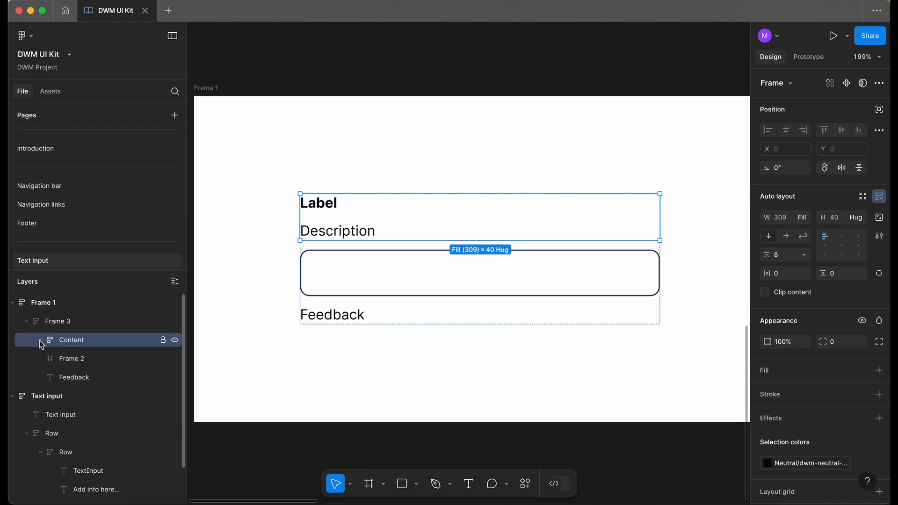
Set the Content frame's item gap to 4
{"action": "left_click", "coordinate": [803, 256]}
{"action": "left_click", "coordinate": [804, 291]}
{"action": "left_click", "coordinate": [735, 367]}
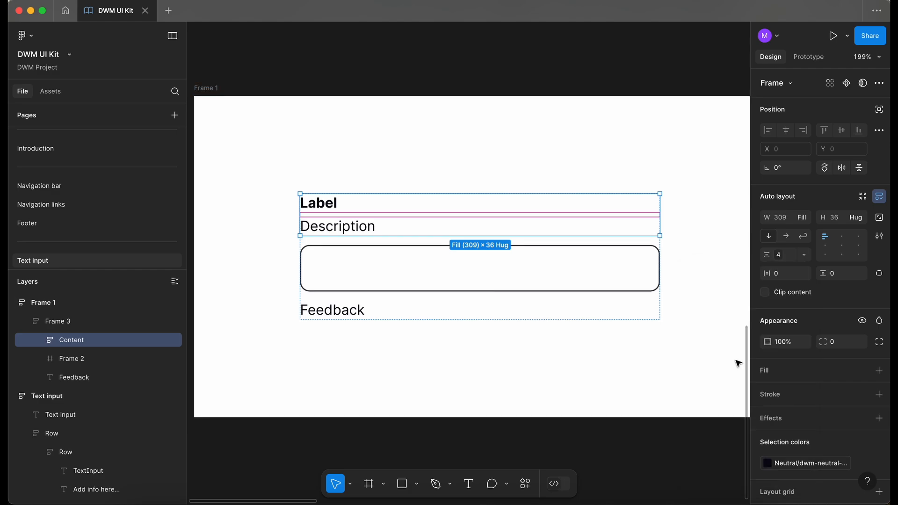
Rename the outer wrapper frame to Enabled
{"action": "left_click", "coordinate": [804, 254]}
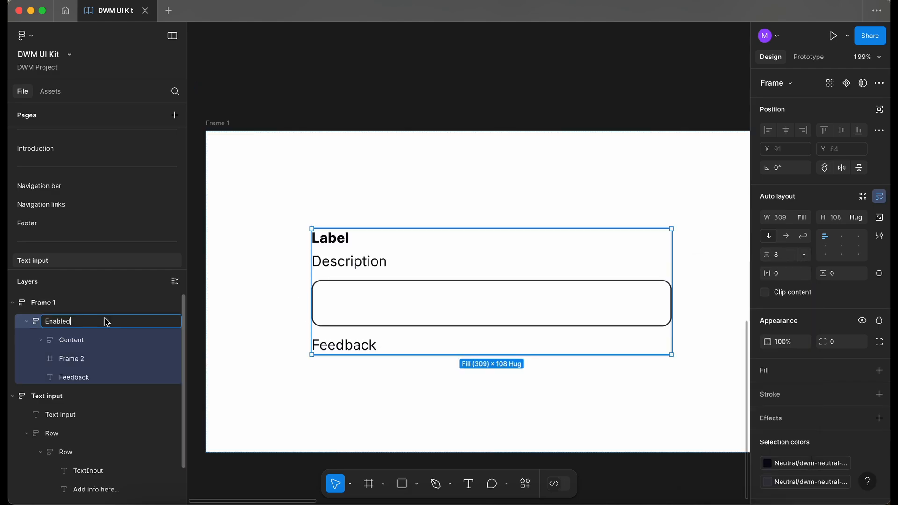
{"action": "key", "text": "Return"}
Rename the rounded field frame Frame 2 to Input
{"action": "left_click", "coordinate": [78, 342]}
{"action": "left_click", "coordinate": [77, 320]}
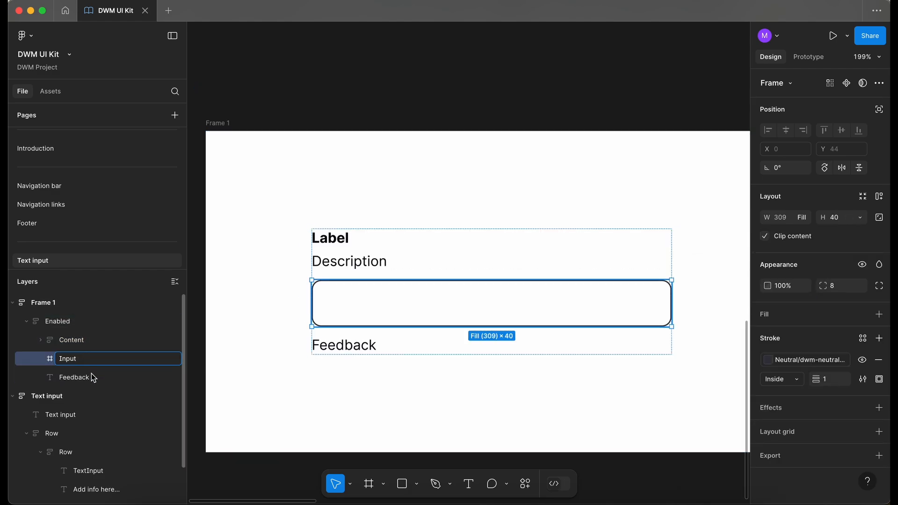
{"action": "left_click", "coordinate": [92, 377]}
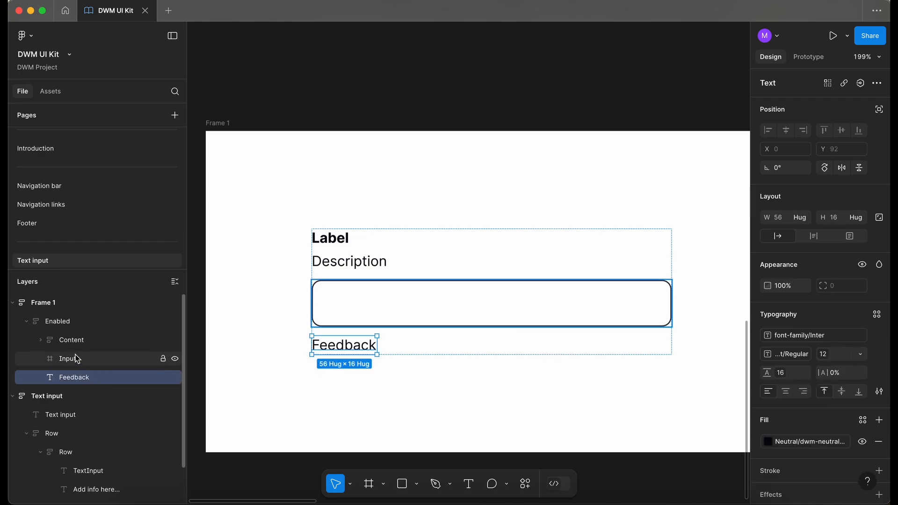
Select the Input frame and Feedback text together and wrap them in an auto layout frame
{"action": "left_click", "coordinate": [75, 356]}
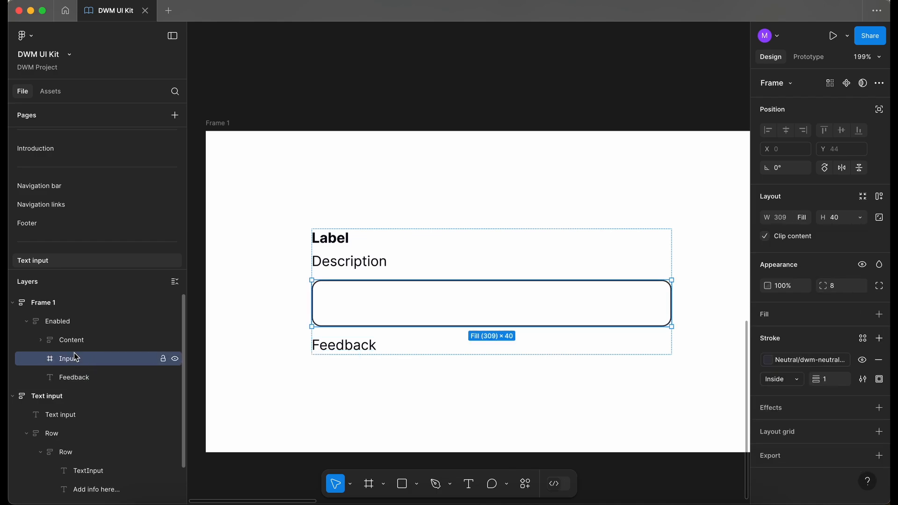
{"action": "left_click", "coordinate": [86, 380], "text": "shift"}
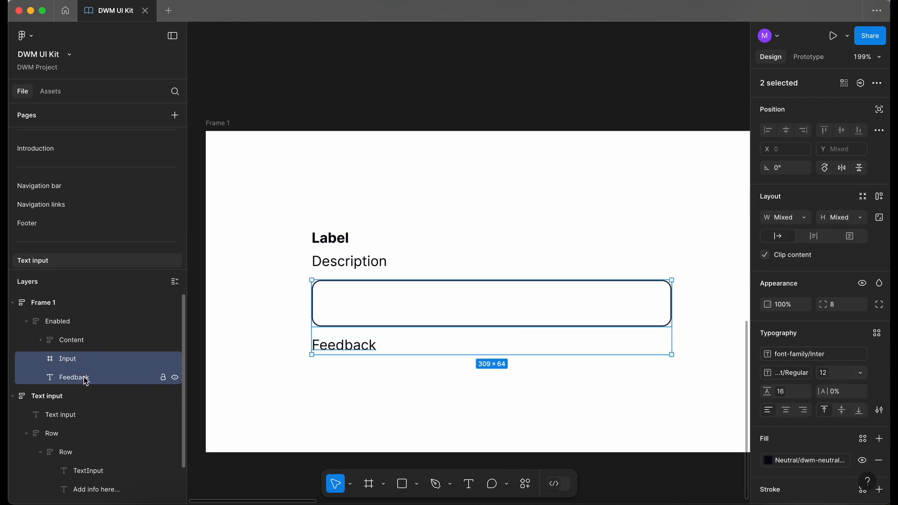
{"action": "key", "text": "shift+a"}
Rename the new wrapper frame to Container
{"action": "double_click", "coordinate": [81, 363]}
{"action": "type", "text": "Container"}
{"action": "left_click", "coordinate": [88, 374]}
{"action": "left_click", "coordinate": [88, 361]}
Apply the 4px spacing variable to the Container frame's item gap
{"action": "left_click", "coordinate": [808, 256]}
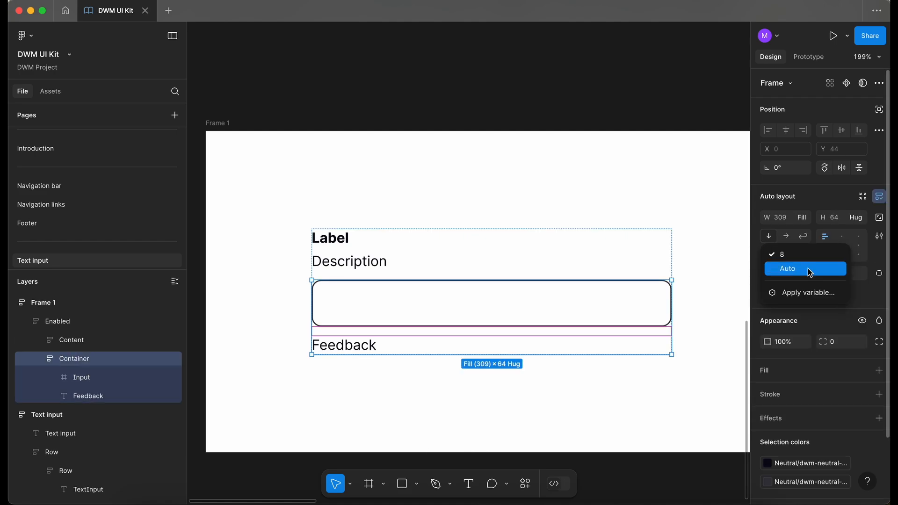
{"action": "left_click", "coordinate": [811, 293]}
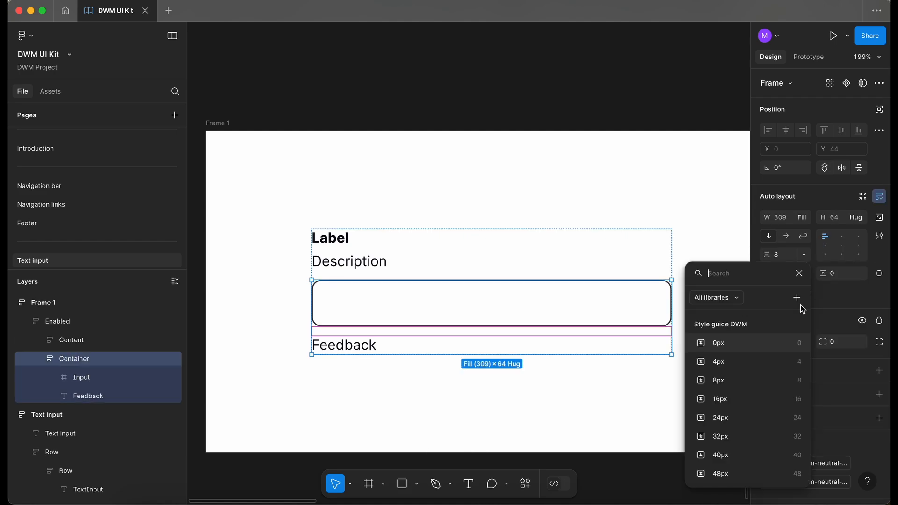
{"action": "left_click", "coordinate": [722, 362]}
{"action": "left_click", "coordinate": [805, 277]}
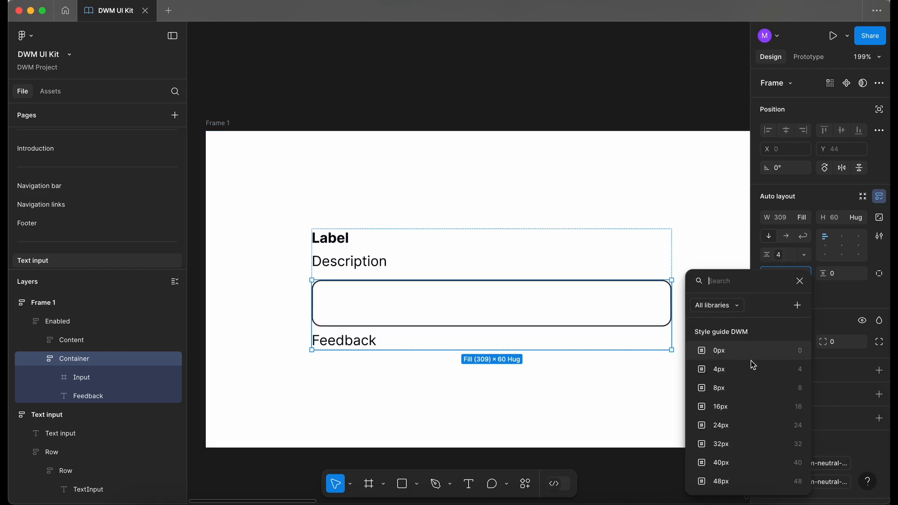
{"action": "key", "text": "Escape"}
{"action": "key", "text": "Escape"}
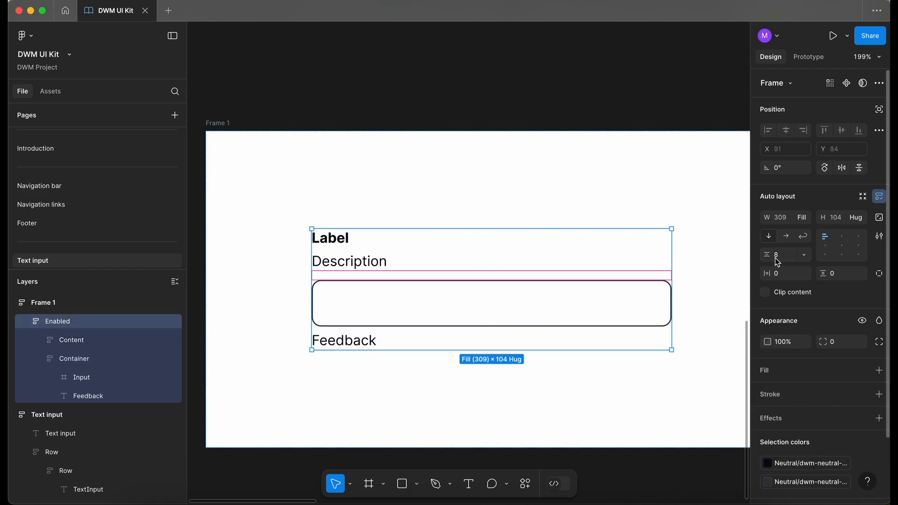
Apply the 8px spacing variable to the Enabled frame's item gap
{"action": "left_click", "coordinate": [802, 255]}
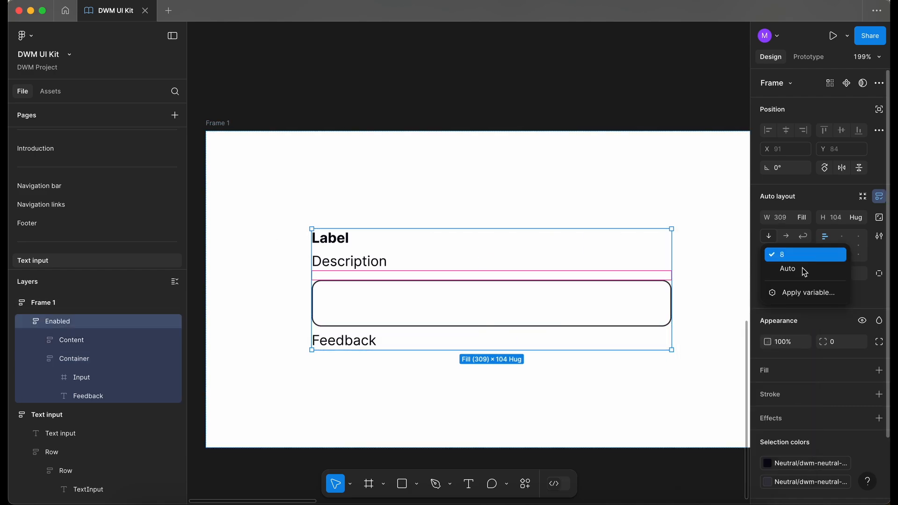
{"action": "left_click", "coordinate": [807, 292]}
{"action": "left_click", "coordinate": [725, 378]}
Add a text layer reading Text inside the Input field
{"action": "scroll", "coordinate": [411, 264], "scroll_direction": "down", "scroll_amount": 6}
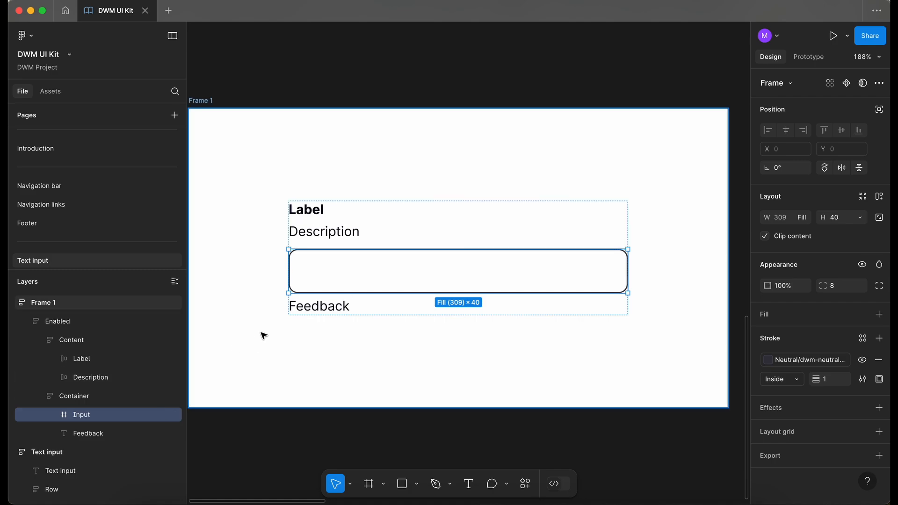
{"action": "key", "text": "t"}
{"action": "left_click", "coordinate": [326, 269]}
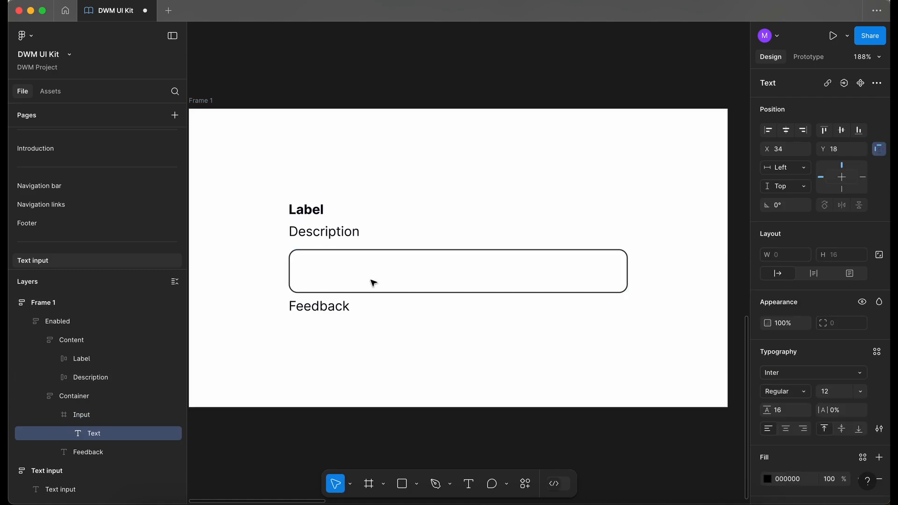
{"action": "type", "text": "Text"}
{"action": "key", "text": "Escape"}
Add auto layout to the Input frame containing the Text layer
{"action": "left_click", "coordinate": [864, 377]}
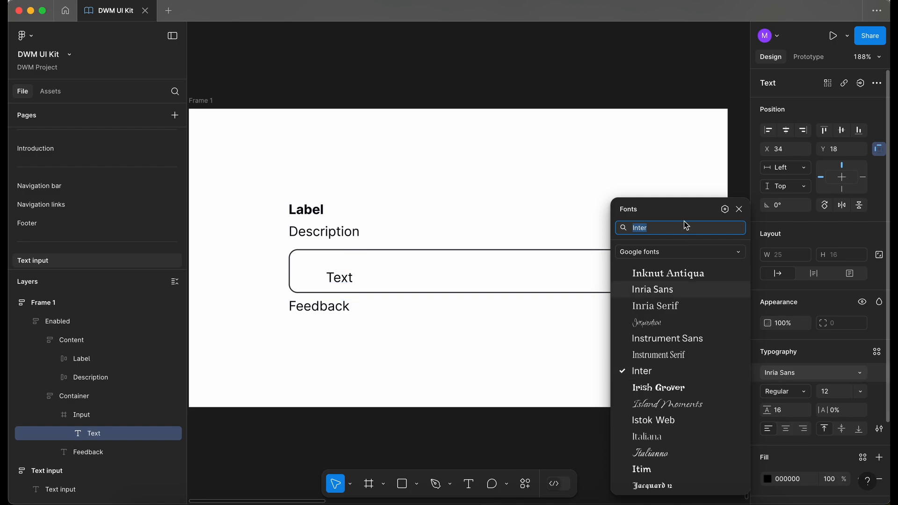
{"action": "left_click", "coordinate": [371, 279]}
{"action": "key", "text": "shift+a"}
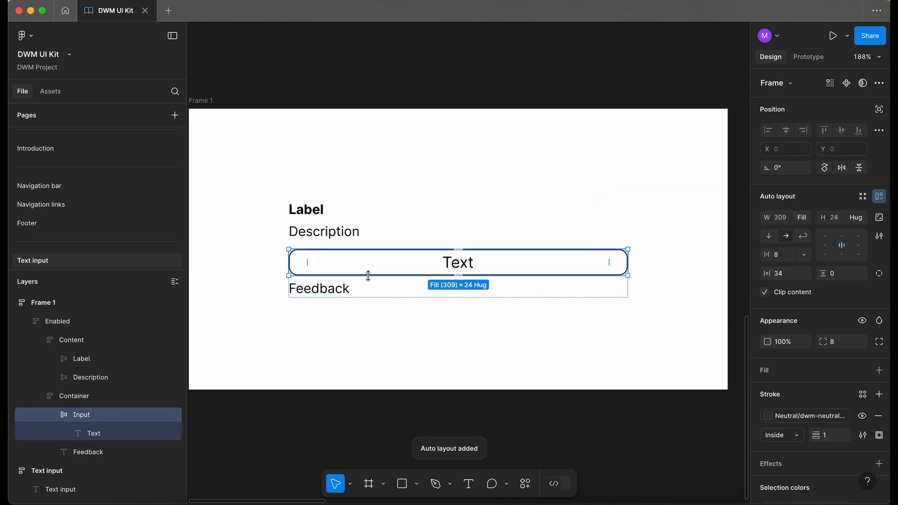
Align the Input frame's content left and set its padding to 16 horizontal and 8 vertical
{"action": "left_click", "coordinate": [824, 246]}
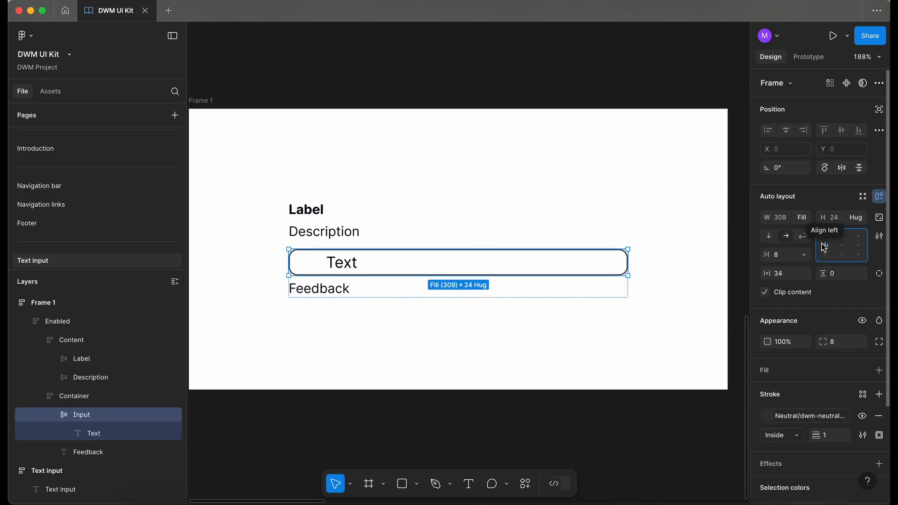
{"action": "left_click", "coordinate": [804, 274]}
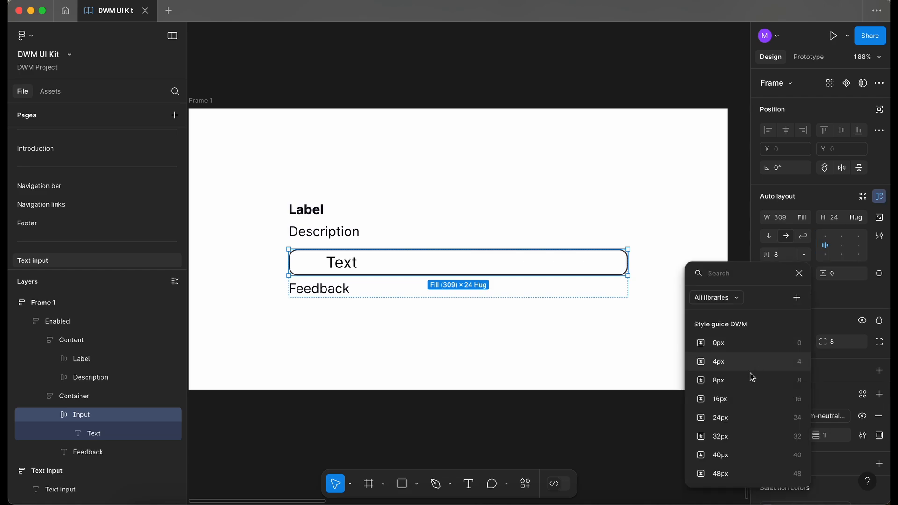
{"action": "key", "text": "Escape"}
{"action": "left_click", "coordinate": [804, 274]}
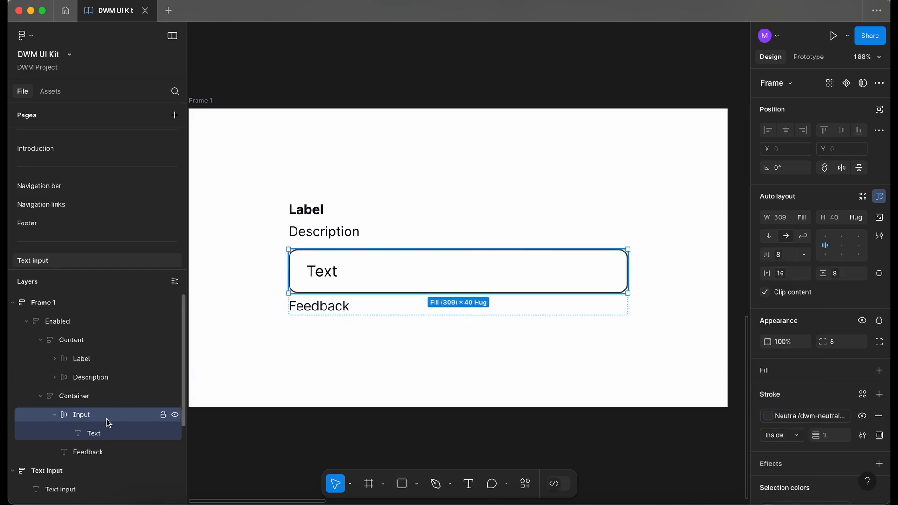
Apply a neutral colour variable to the Text layer's fill
{"action": "left_click", "coordinate": [106, 431]}
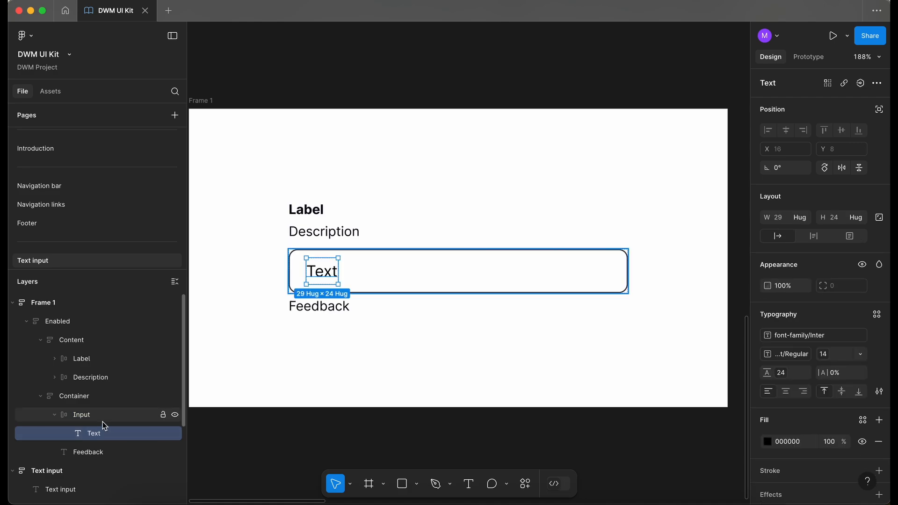
{"action": "left_click", "coordinate": [103, 416]}
{"action": "left_click", "coordinate": [108, 433]}
{"action": "left_click", "coordinate": [862, 419]}
{"action": "type", "text": "ne"}
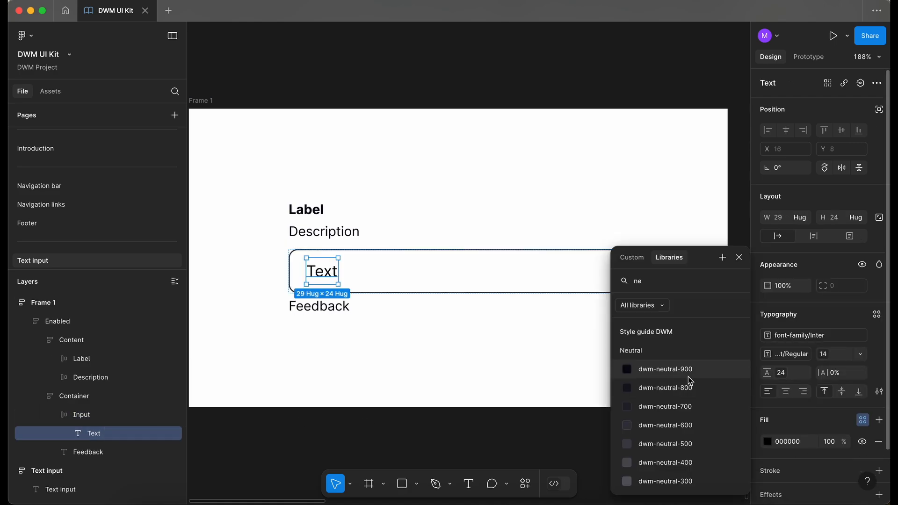
{"action": "left_click", "coordinate": [689, 377]}
{"action": "left_click", "coordinate": [392, 372]}
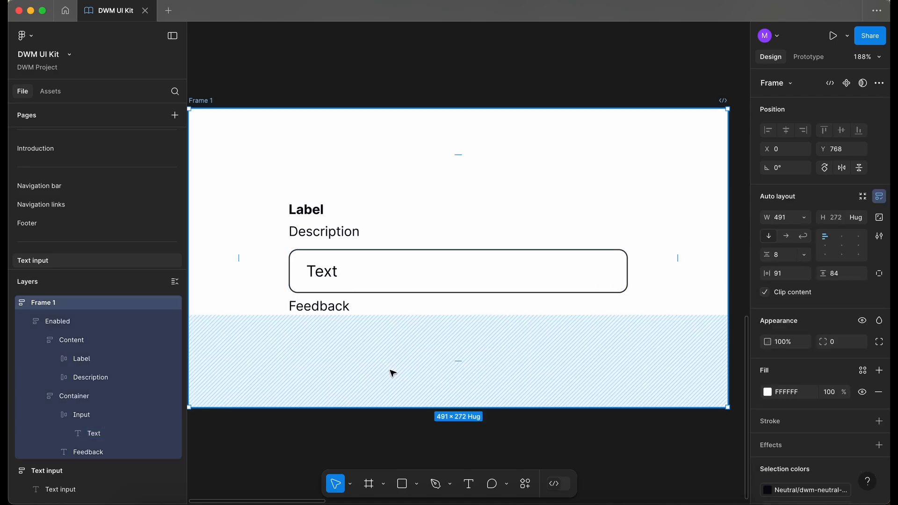
Paste the Enabled frame into the states container on the Text input page
{"action": "left_click", "coordinate": [340, 310]}
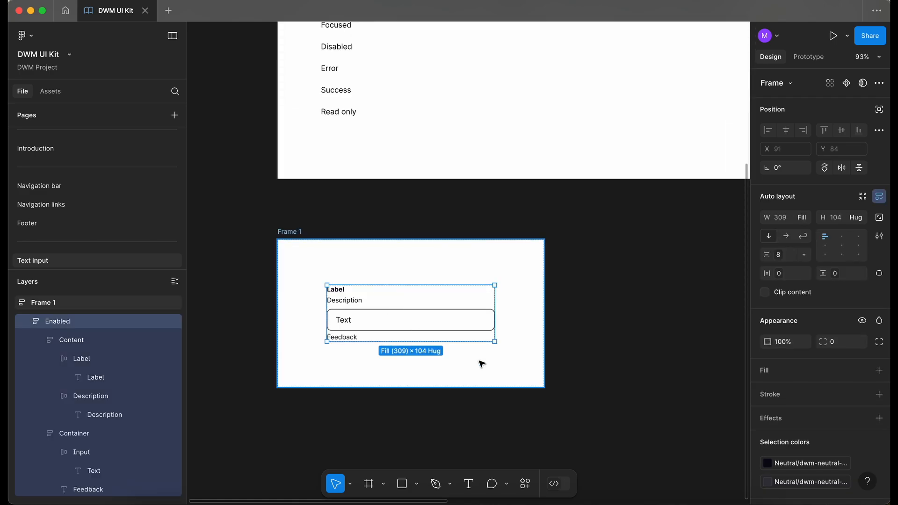
{"action": "scroll", "coordinate": [481, 363], "scroll_direction": "up", "scroll_amount": 5}
{"action": "left_click", "coordinate": [315, 201]}
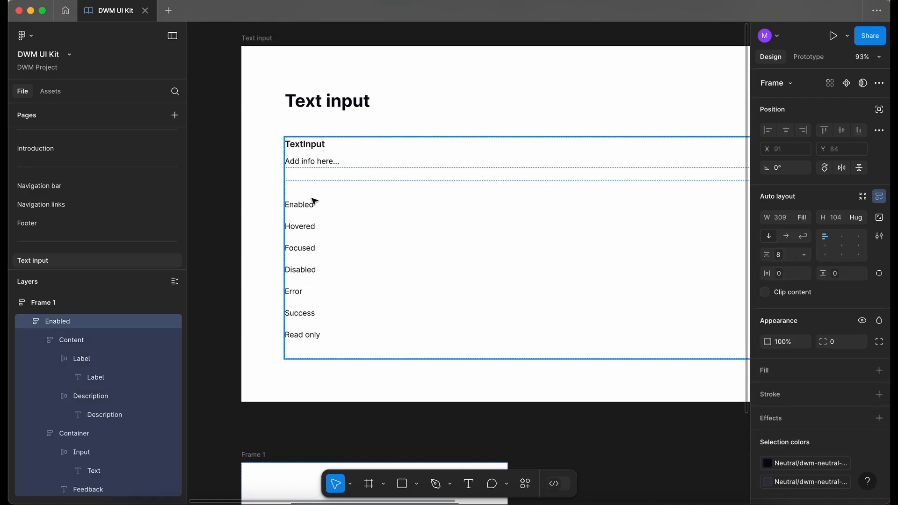
{"action": "left_click", "coordinate": [326, 228]}
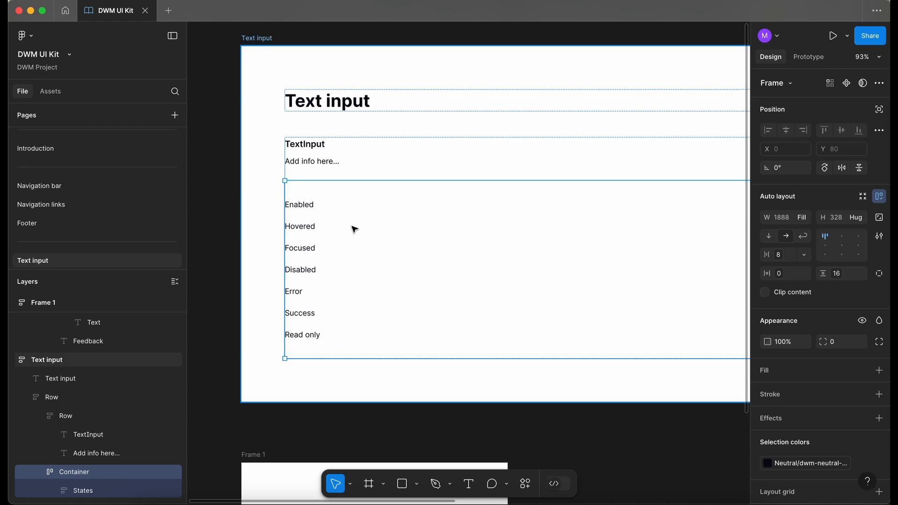
{"action": "key", "text": "super+v"}
Resize the states container narrower, to about 483 px wide
{"action": "scroll", "coordinate": [355, 226], "scroll_direction": "down", "scroll_amount": 5}
{"action": "scroll", "coordinate": [355, 220], "scroll_direction": "right", "scroll_amount": 1}
{"action": "scroll", "coordinate": [358, 223], "scroll_direction": "up", "scroll_amount": 3}
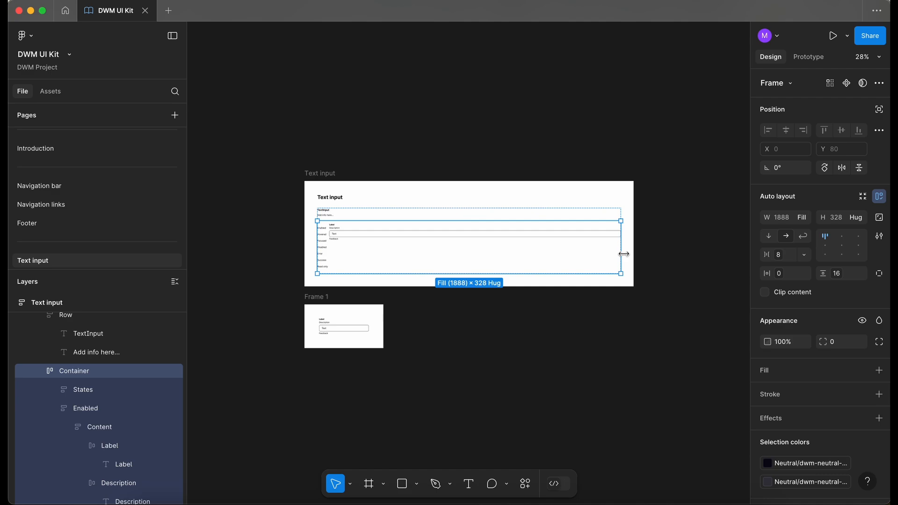
{"action": "left_click_drag", "start_coordinate": [624, 254], "coordinate": [395, 255]}
{"action": "scroll", "coordinate": [315, 250], "scroll_direction": "up", "scroll_amount": 5}
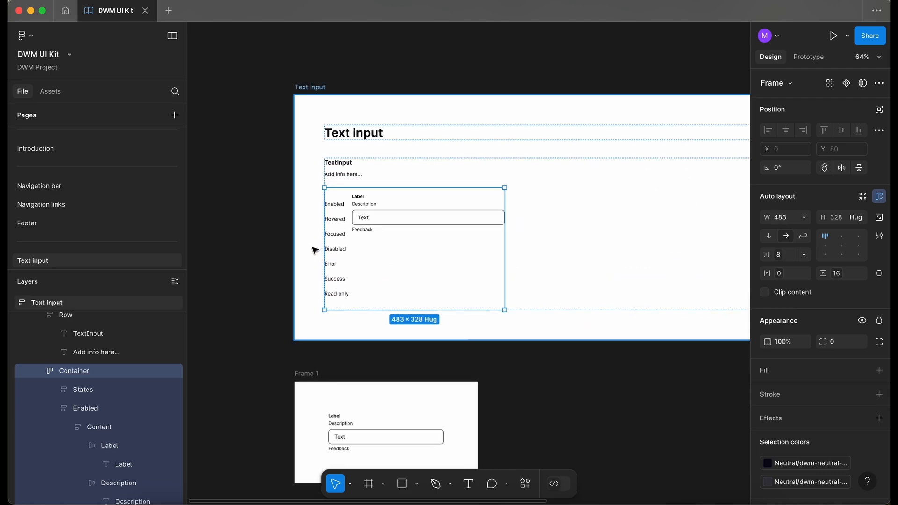
Turn the pasted Enabled frame into a component
{"action": "left_click", "coordinate": [397, 216]}
{"action": "scroll", "coordinate": [397, 217], "scroll_direction": "up", "scroll_amount": 3}
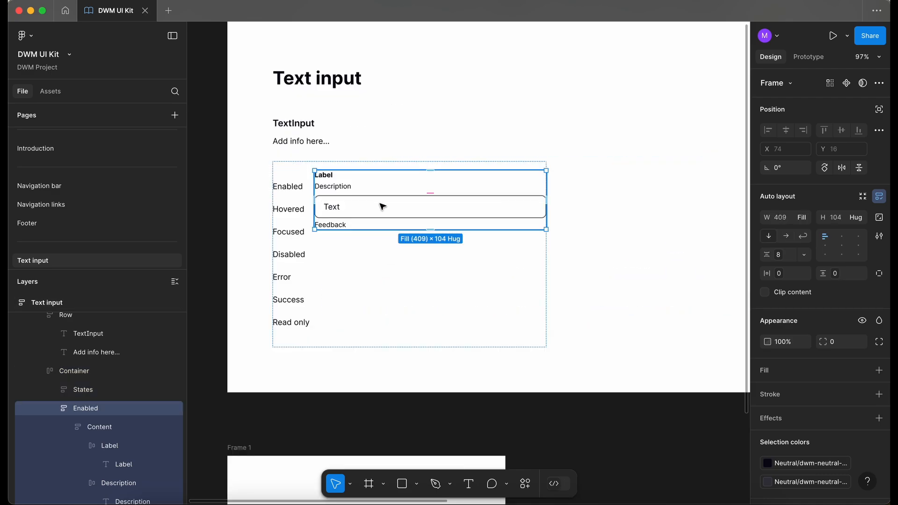
{"action": "key", "text": "super+alt+k"}
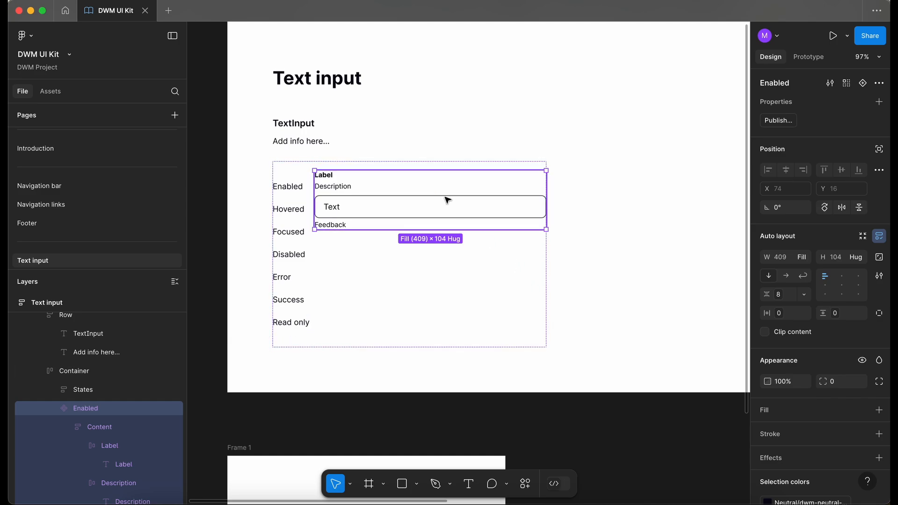
Duplicate the Enabled component and stack both copies vertically in an auto layout frame
{"action": "key", "text": "super+d"}
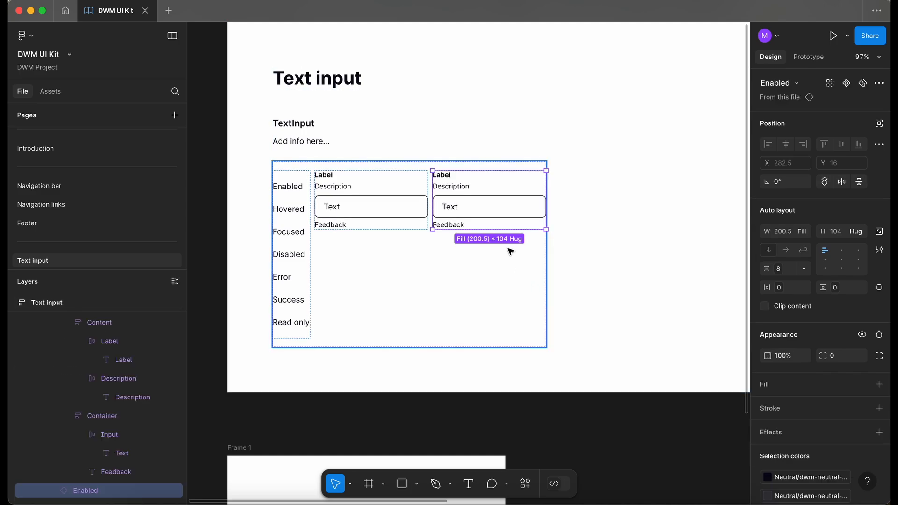
{"action": "key", "text": "shift+a"}
{"action": "left_click", "coordinate": [768, 237]}
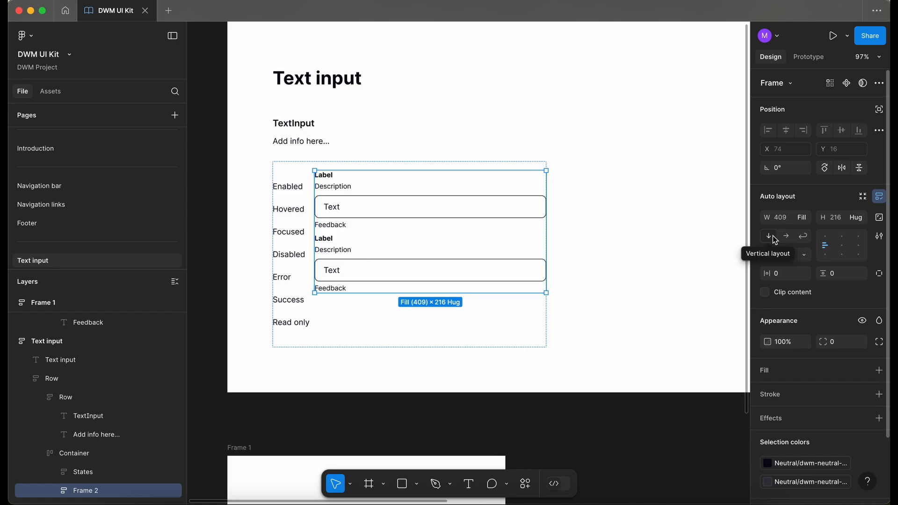
Rename the second component copy to Hovered
{"action": "left_click", "coordinate": [381, 272]}
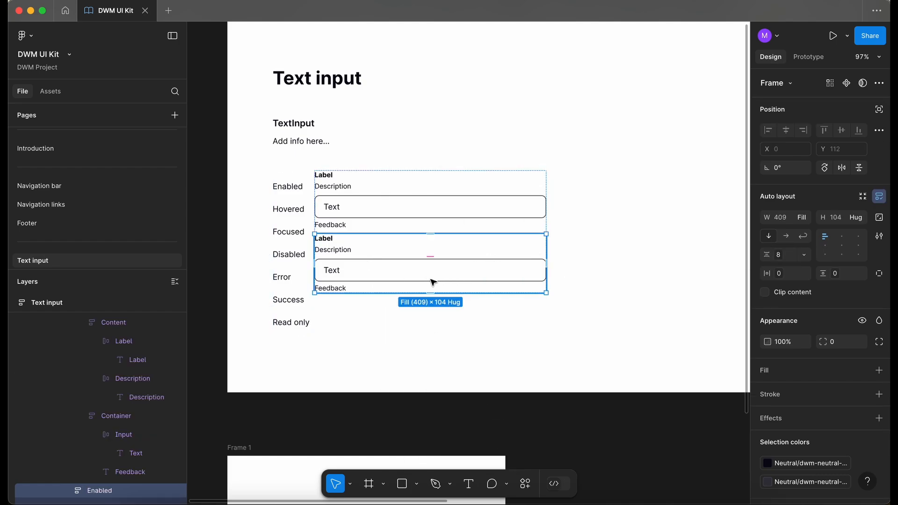
{"action": "double_click", "coordinate": [99, 491]}
{"action": "type", "text": "Hovered"}
{"action": "key", "text": "Return"}
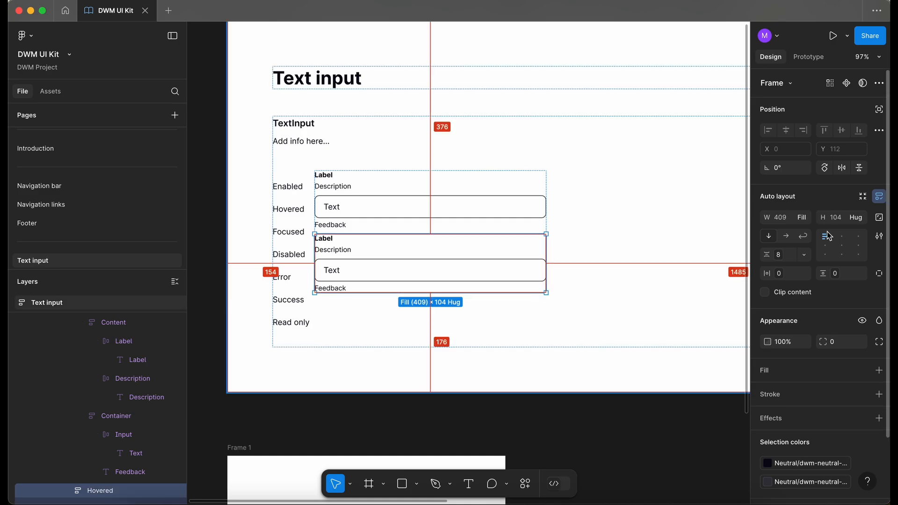
Combine the Enabled and Hovered components as variants
{"action": "key", "text": "ctrl+alt+k"}
{"action": "left_click", "coordinate": [457, 194], "text": "shift"}
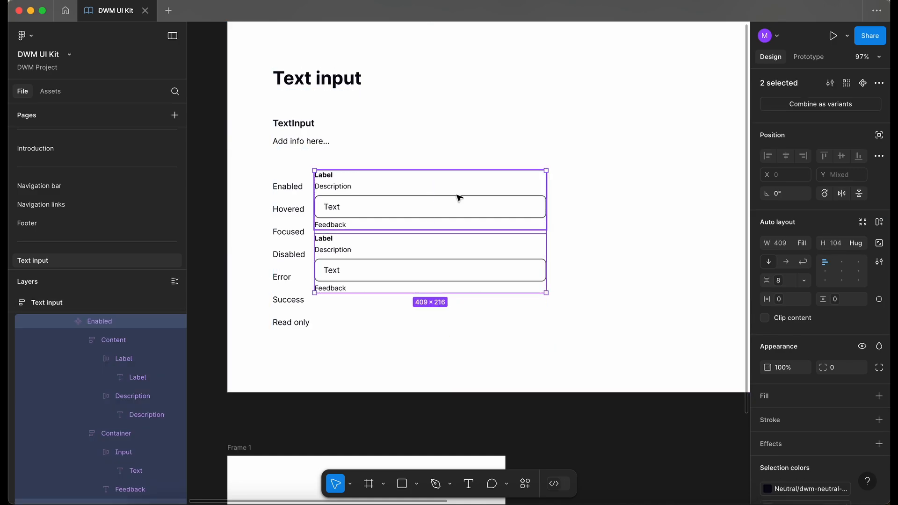
{"action": "left_click", "coordinate": [825, 103]}
Rename the variant set to TextInput
{"action": "double_click", "coordinate": [787, 84]}
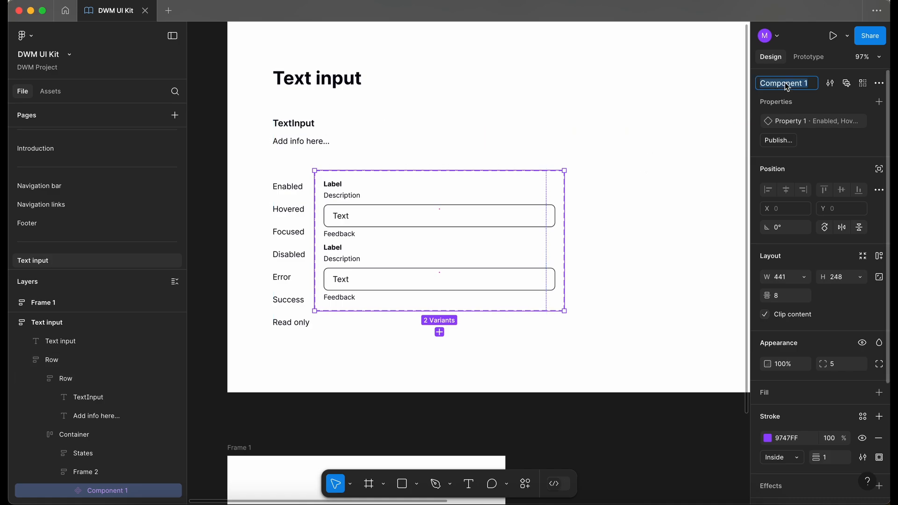
{"action": "type", "text": "TextInput"}
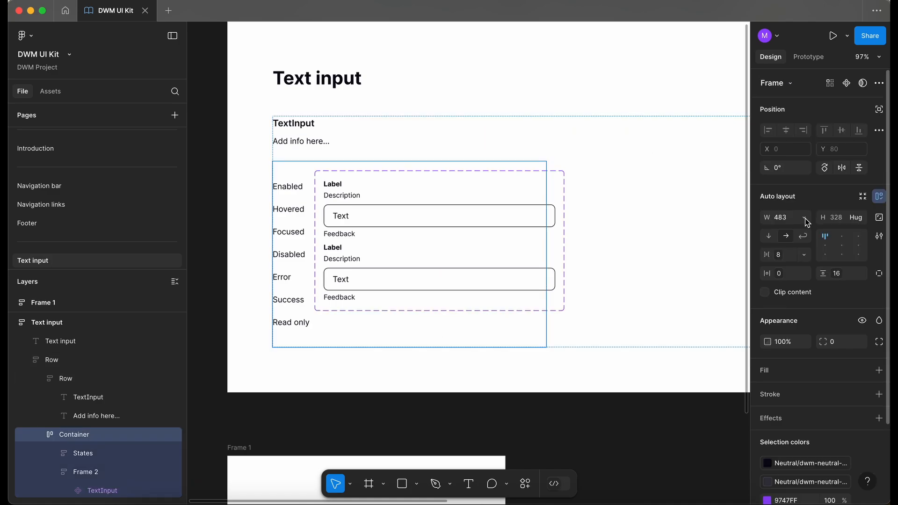
Set the states container's width to fill its parent
{"action": "left_click", "coordinate": [804, 217]}
{"action": "left_click", "coordinate": [816, 243]}
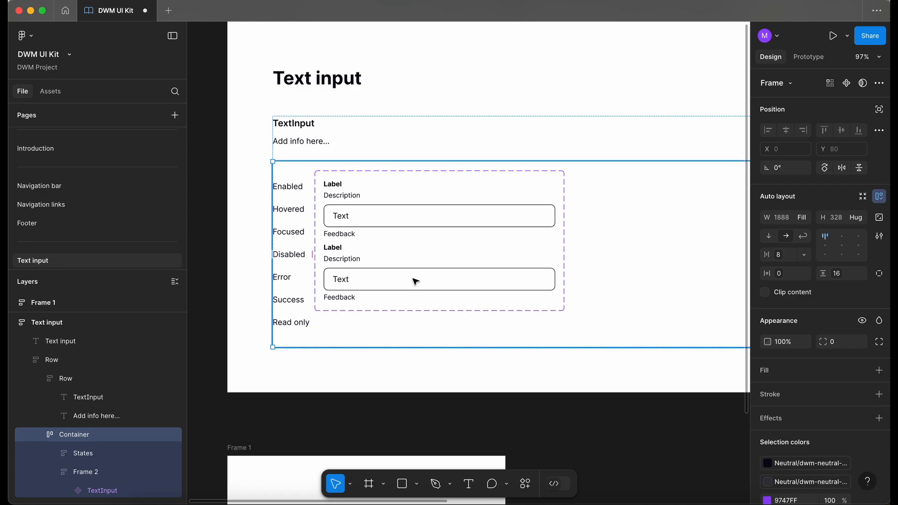
Add auto layout to the TextInput variant set and set its item gap to 16 using a variable
{"action": "left_click", "coordinate": [415, 281]}
{"action": "scroll", "coordinate": [559, 167], "scroll_direction": "up", "scroll_amount": 2}
{"action": "key", "text": "shift+a"}
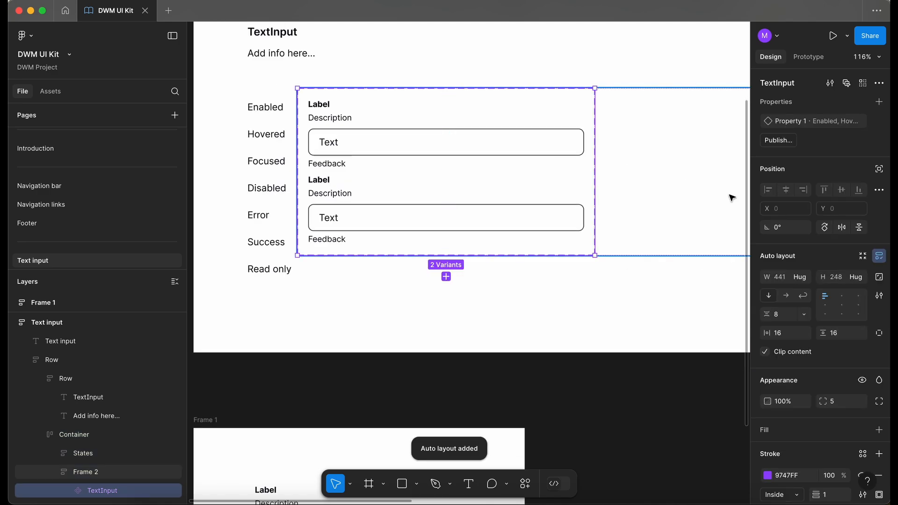
{"action": "left_click", "coordinate": [804, 315]}
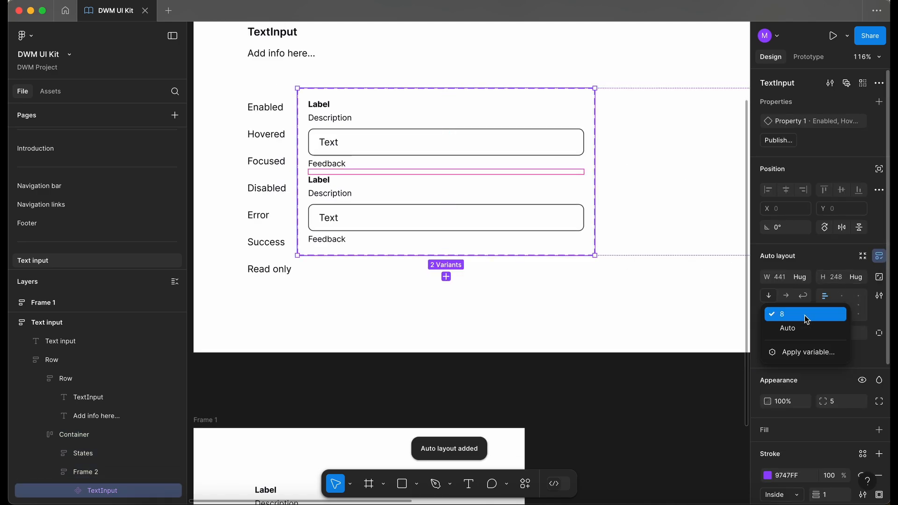
{"action": "left_click", "coordinate": [809, 351]}
{"action": "left_click", "coordinate": [734, 403]}
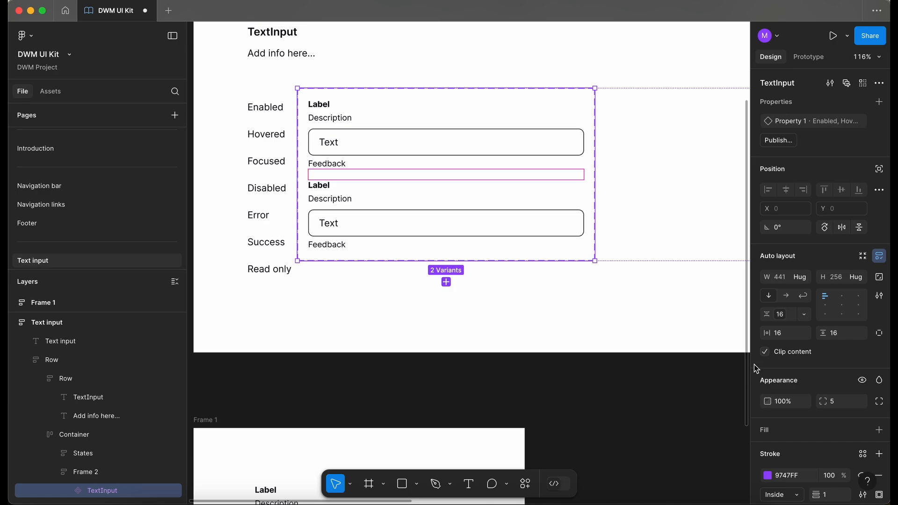
Delete the leftover Frame 1 from the page
{"action": "scroll", "coordinate": [393, 256], "scroll_direction": "down", "scroll_amount": 5}
{"action": "left_click", "coordinate": [315, 332]}
{"action": "key", "text": "Delete"}
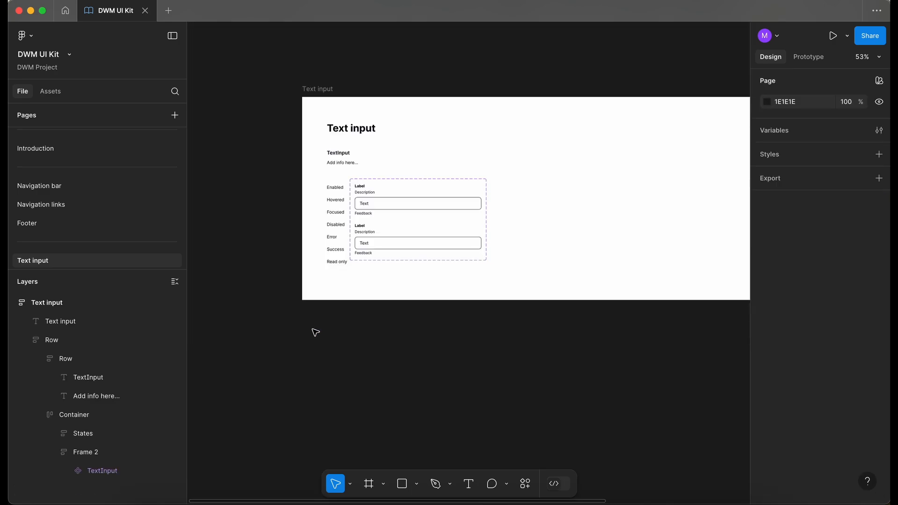
Rename the variant set's property to States
{"action": "scroll", "coordinate": [380, 244], "scroll_direction": "up", "scroll_amount": 5}
{"action": "left_click", "coordinate": [380, 244]}
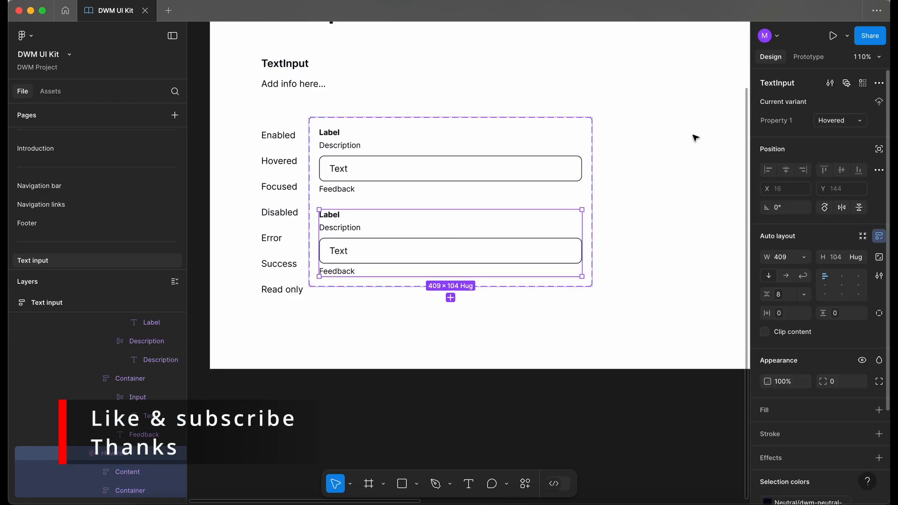
{"action": "left_click", "coordinate": [590, 223]}
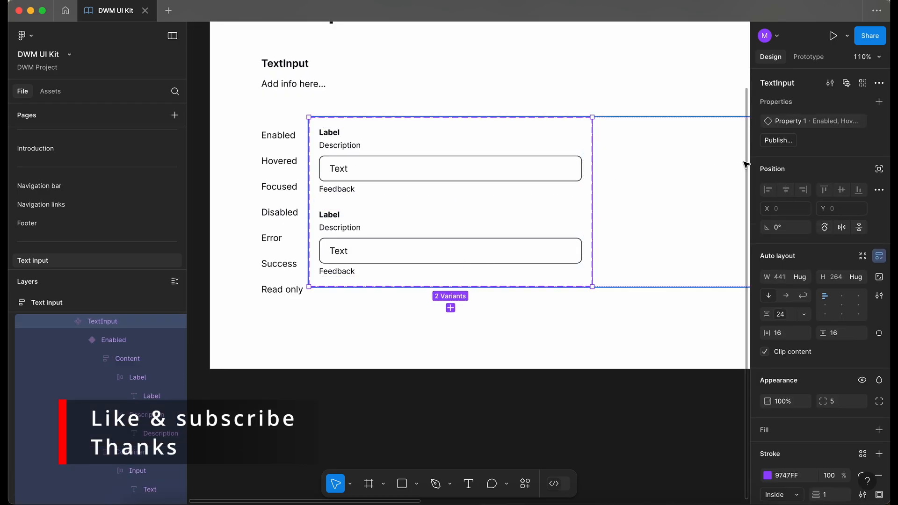
{"action": "double_click", "coordinate": [785, 123]}
{"action": "type", "text": "Sta"}
{"action": "key", "text": "Return"}
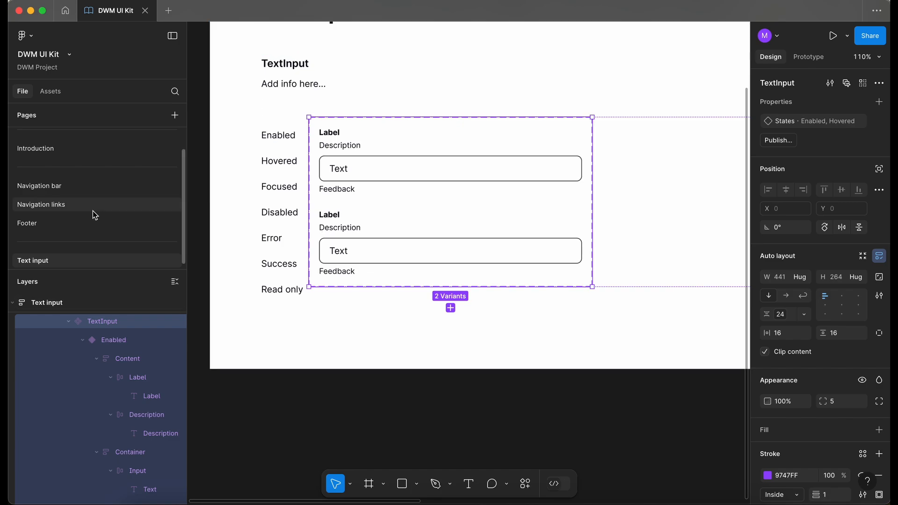
Change the Hovered variant's input field stroke to a Brand dwm-sapphire color variable
{"action": "scroll", "coordinate": [465, 232], "scroll_direction": "up", "scroll_amount": 5}
{"action": "left_click", "coordinate": [304, 263]}
{"action": "left_click", "coordinate": [305, 263]}
{"action": "left_click", "coordinate": [304, 267]}
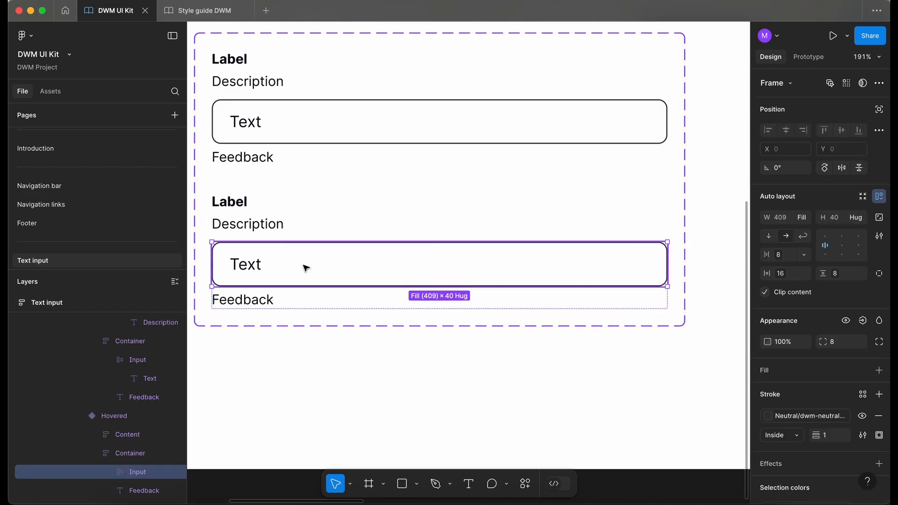
{"action": "scroll", "coordinate": [304, 264], "scroll_direction": "up", "scroll_amount": 2}
{"action": "scroll", "coordinate": [304, 264], "scroll_direction": "left", "scroll_amount": 2}
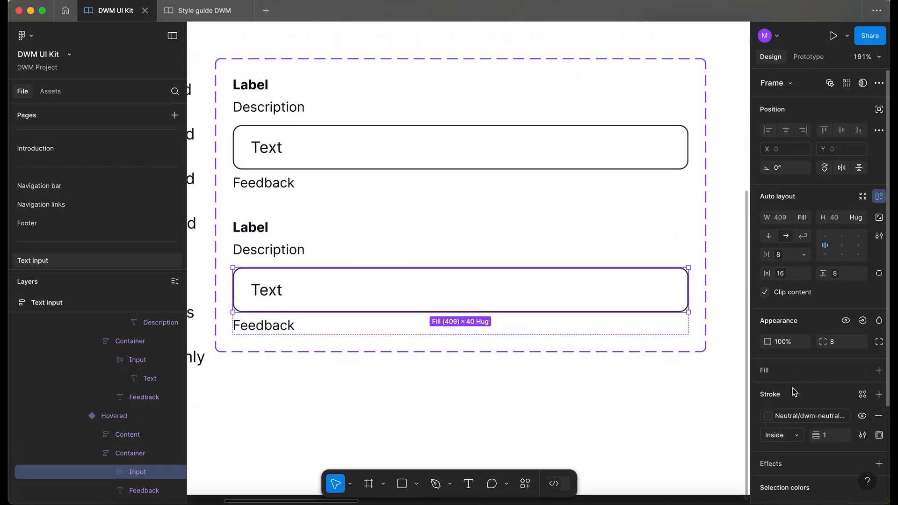
{"action": "left_click", "coordinate": [807, 415]}
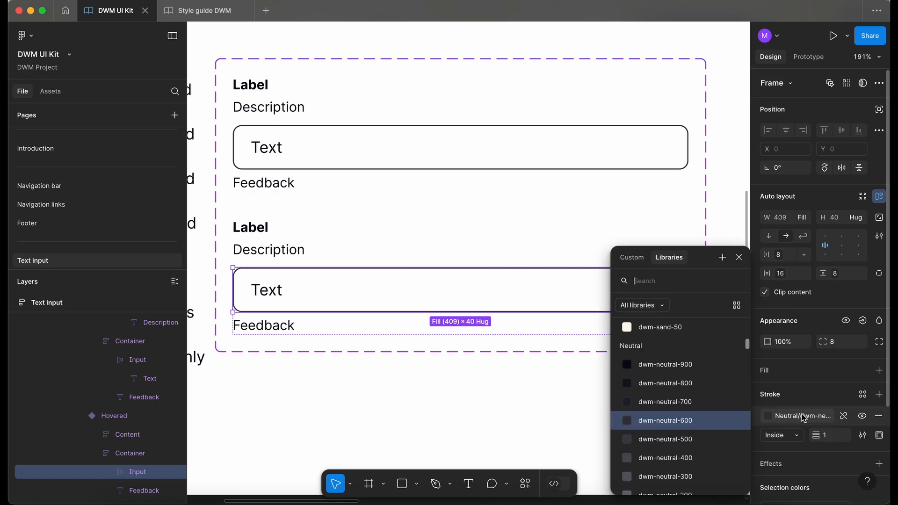
{"action": "scroll", "coordinate": [692, 407], "scroll_direction": "up", "scroll_amount": 5}
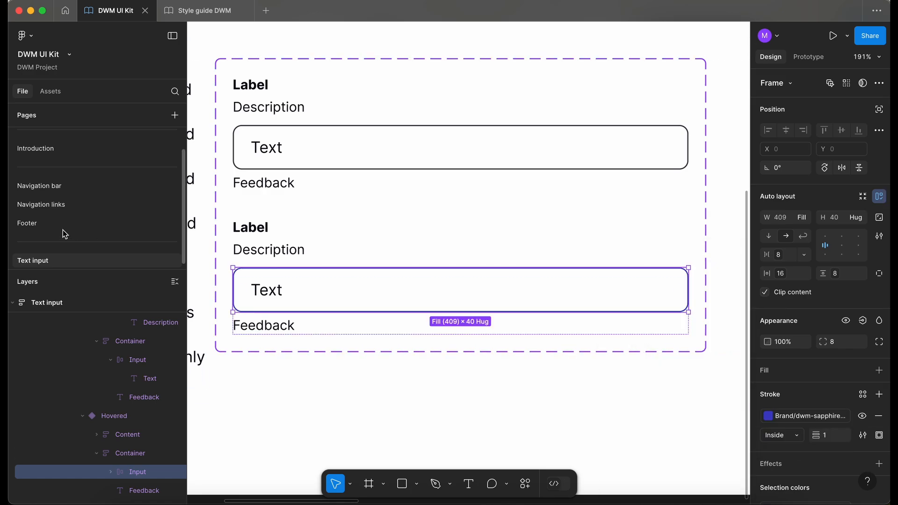
Sample the hovered shopping cart icon's color variable on the Navigation bar page
{"action": "left_click", "coordinate": [74, 184]}
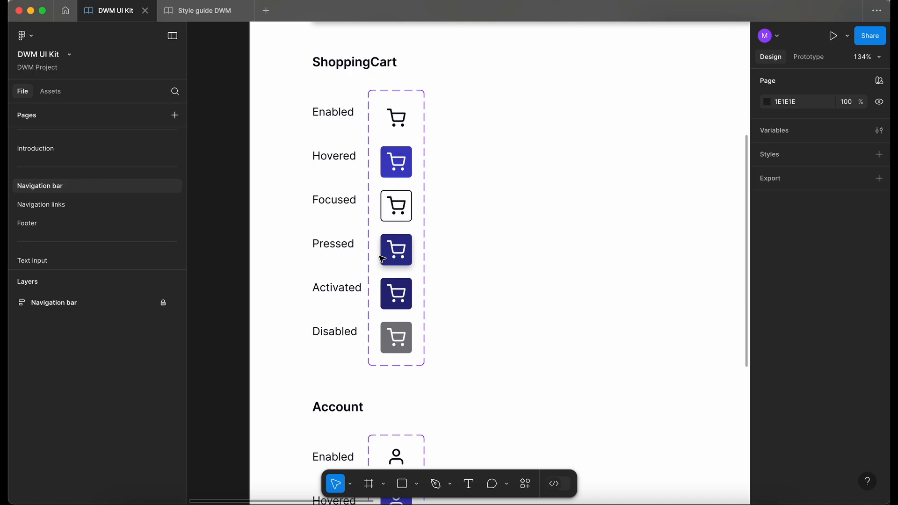
{"action": "key", "text": "i"}
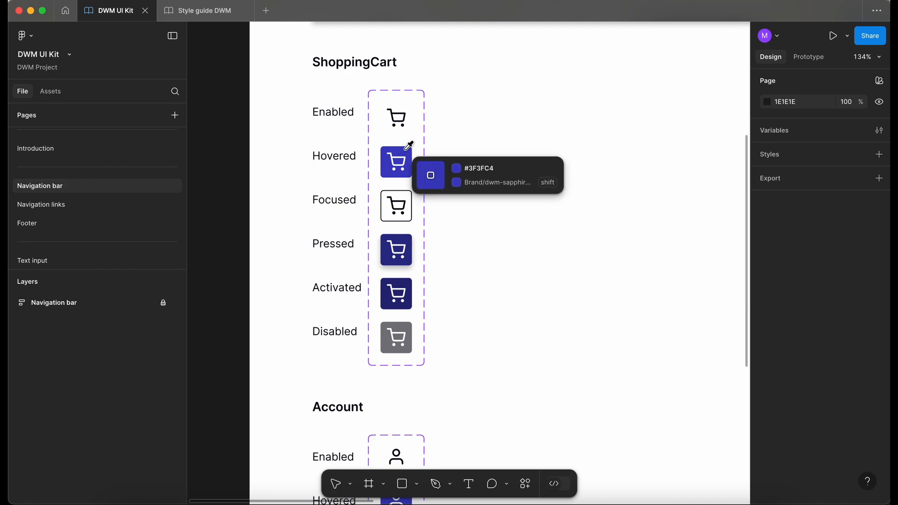
{"action": "left_click", "coordinate": [406, 148]}
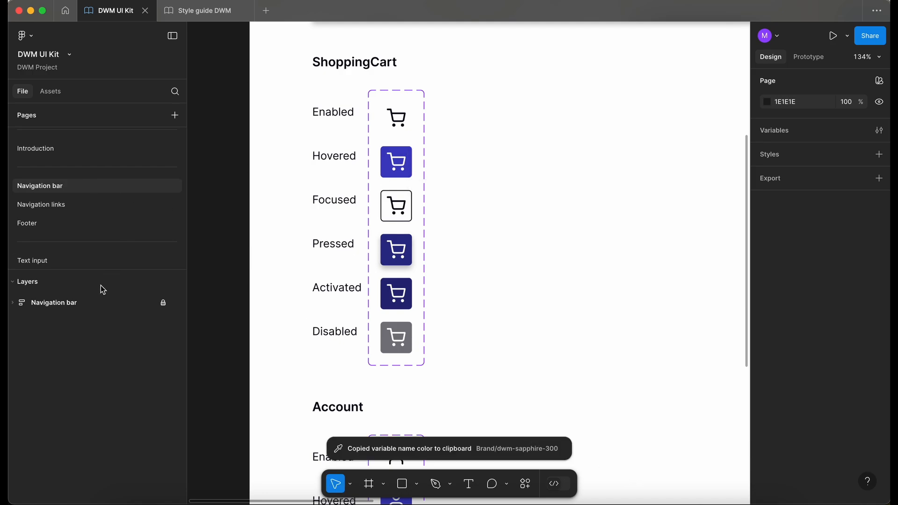
Return to the Text input page and set the Hovered input field's fill to the dwm-neutral-0 variable
{"action": "left_click", "coordinate": [63, 258]}
{"action": "scroll", "coordinate": [415, 251], "scroll_direction": "down", "scroll_amount": 2}
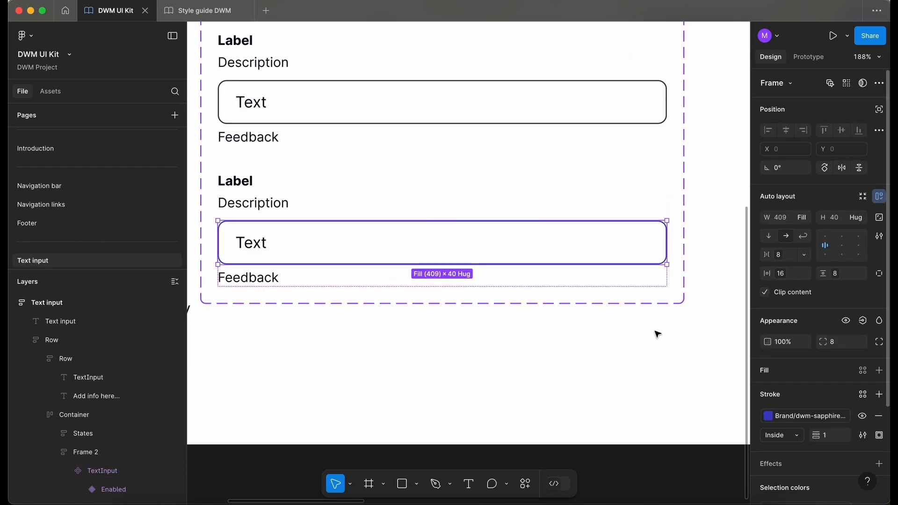
{"action": "left_click", "coordinate": [862, 371]}
{"action": "type", "text": "ne"}
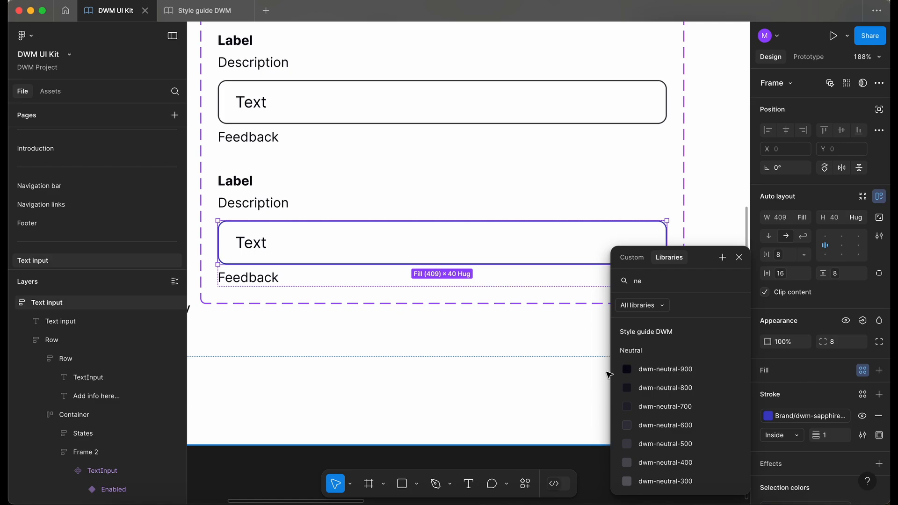
{"action": "scroll", "coordinate": [691, 378], "scroll_direction": "down", "scroll_amount": 2}
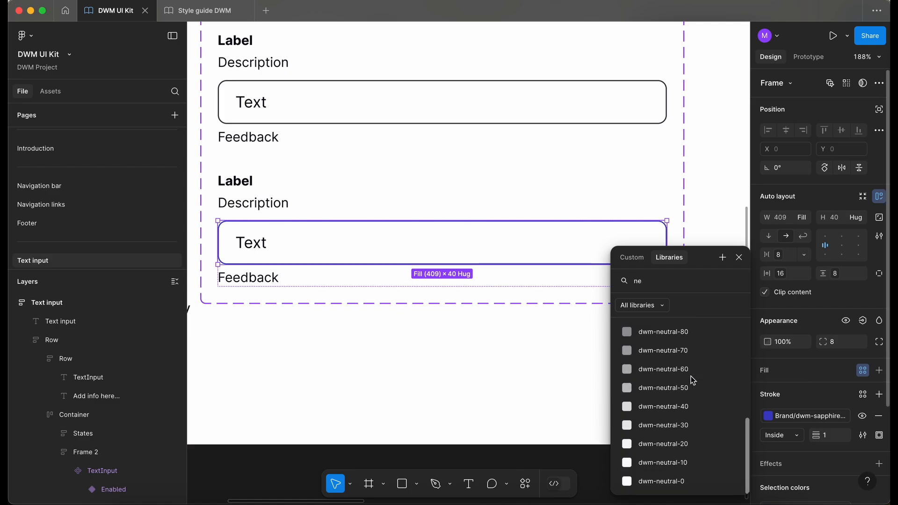
{"action": "left_click", "coordinate": [671, 487]}
Add a third variant to the TextInput set and name it Focused
{"action": "left_click", "coordinate": [453, 119]}
{"action": "left_click", "coordinate": [453, 117]}
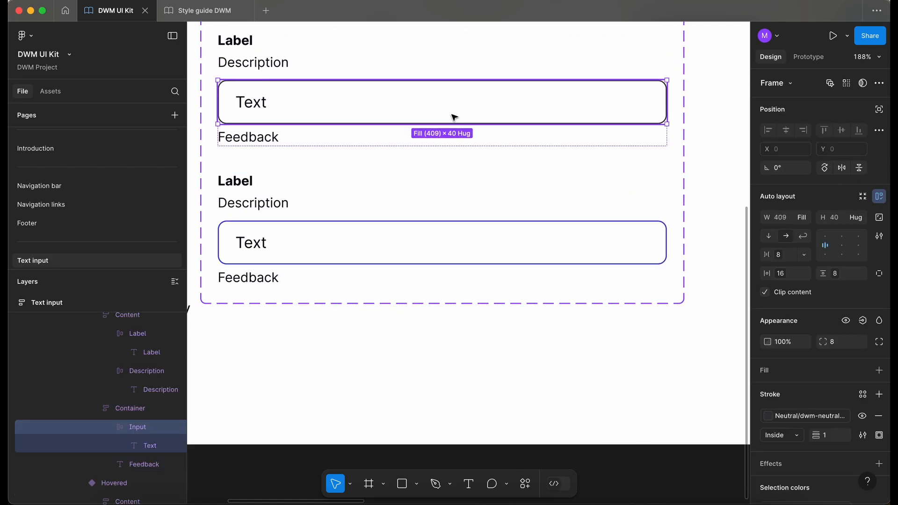
{"action": "double_click", "coordinate": [425, 260]}
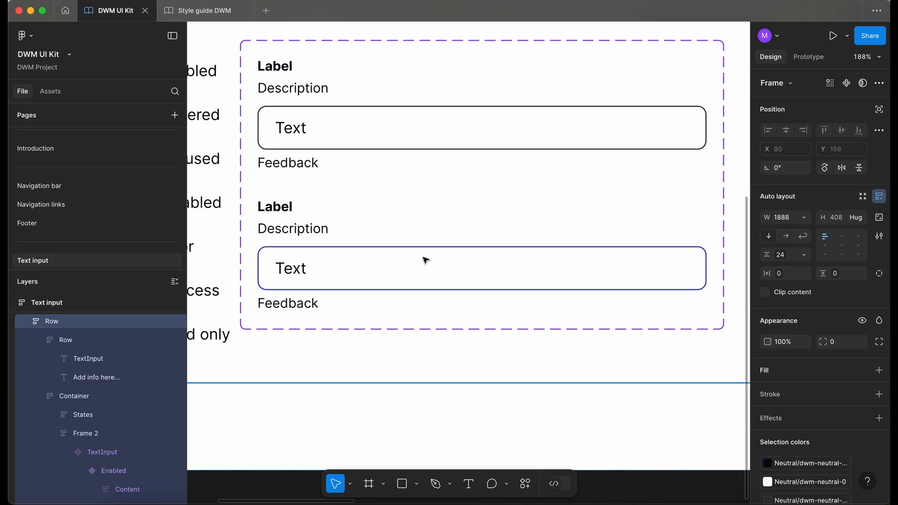
{"action": "left_click", "coordinate": [425, 260]}
{"action": "left_click", "coordinate": [424, 260]}
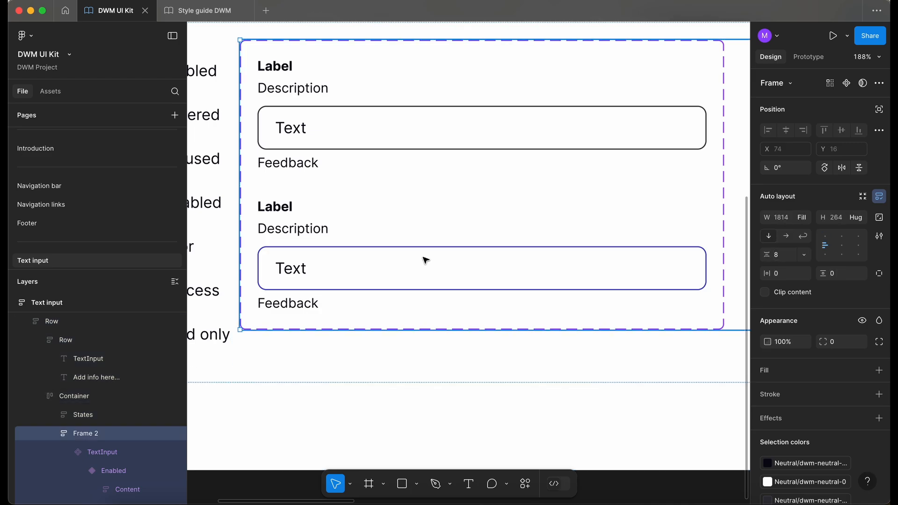
{"action": "left_click", "coordinate": [425, 260]}
{"action": "left_click", "coordinate": [425, 260]}
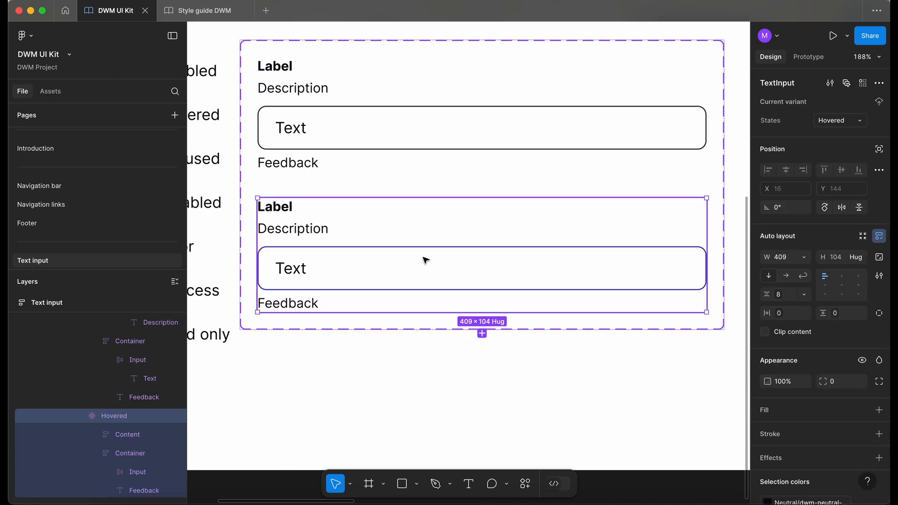
{"action": "left_click", "coordinate": [481, 334]}
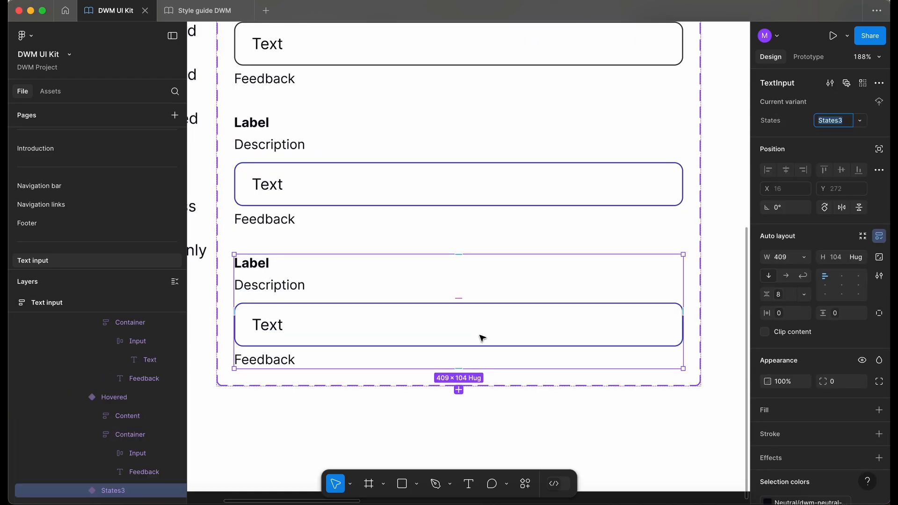
{"action": "scroll", "coordinate": [482, 338], "scroll_direction": "left", "scroll_amount": 4}
{"action": "scroll", "coordinate": [482, 338], "scroll_direction": "right", "scroll_amount": 5}
{"action": "type", "text": "Focused"}
{"action": "key", "text": "Return"}
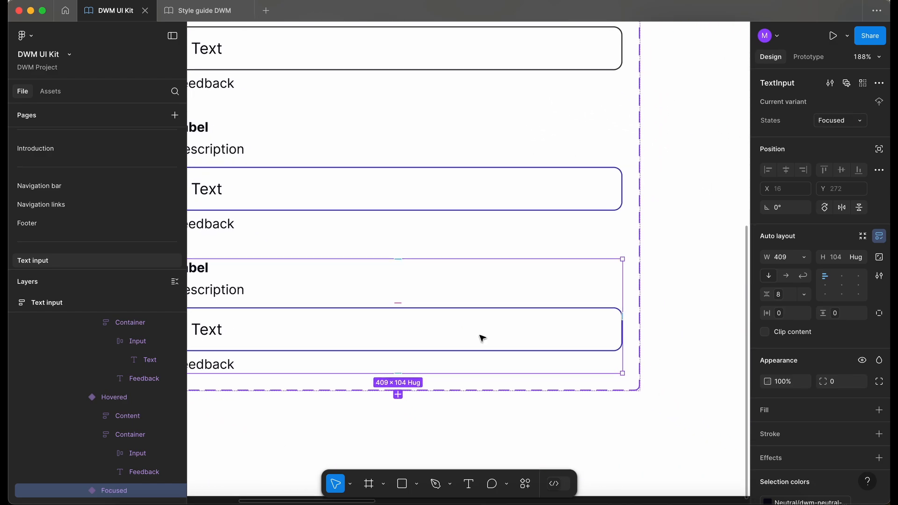
Give the Focused input field a 2 px stroke using the dwm-neutral-900 color variable
{"action": "scroll", "coordinate": [359, 348], "scroll_direction": "left", "scroll_amount": 3}
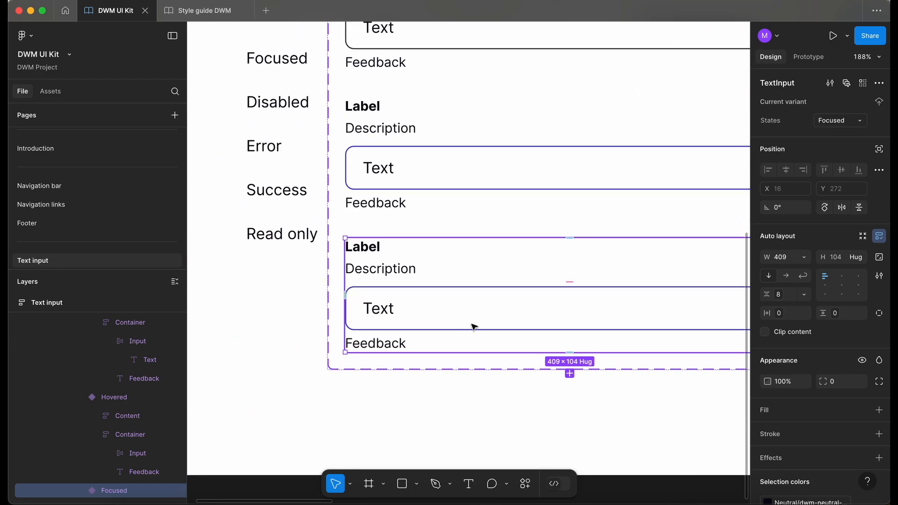
{"action": "scroll", "coordinate": [473, 325], "scroll_direction": "right", "scroll_amount": 4}
{"action": "left_click", "coordinate": [383, 324]}
{"action": "double_click", "coordinate": [383, 324]}
{"action": "scroll", "coordinate": [383, 323], "scroll_direction": "left", "scroll_amount": 2}
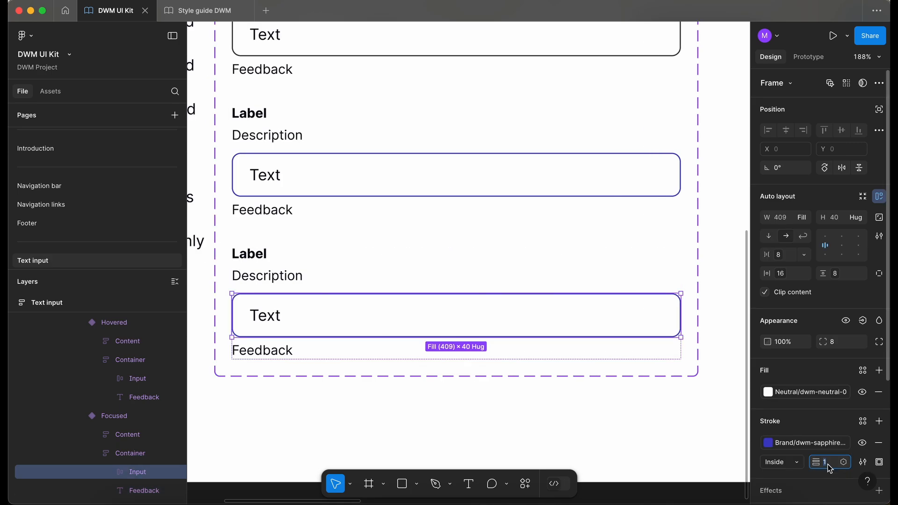
{"action": "type", "text": "2"}
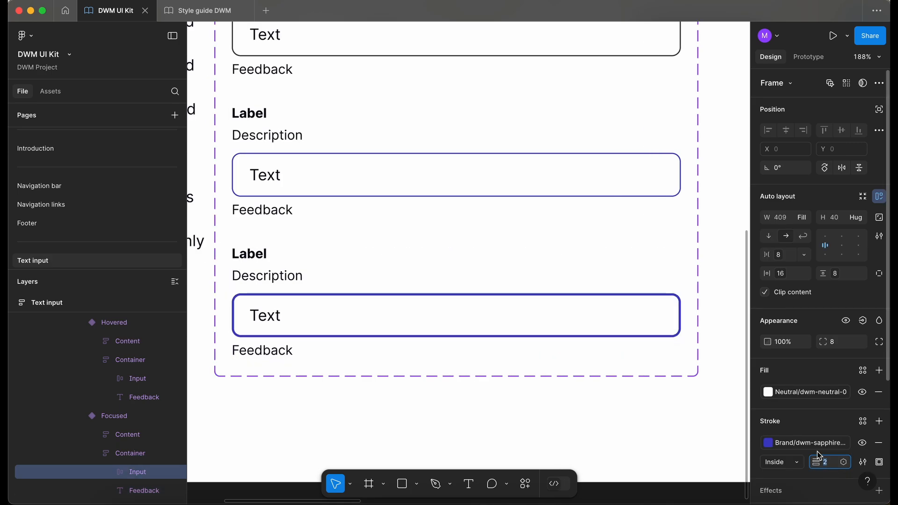
{"action": "left_click", "coordinate": [795, 442]}
{"action": "type", "text": "ne"}
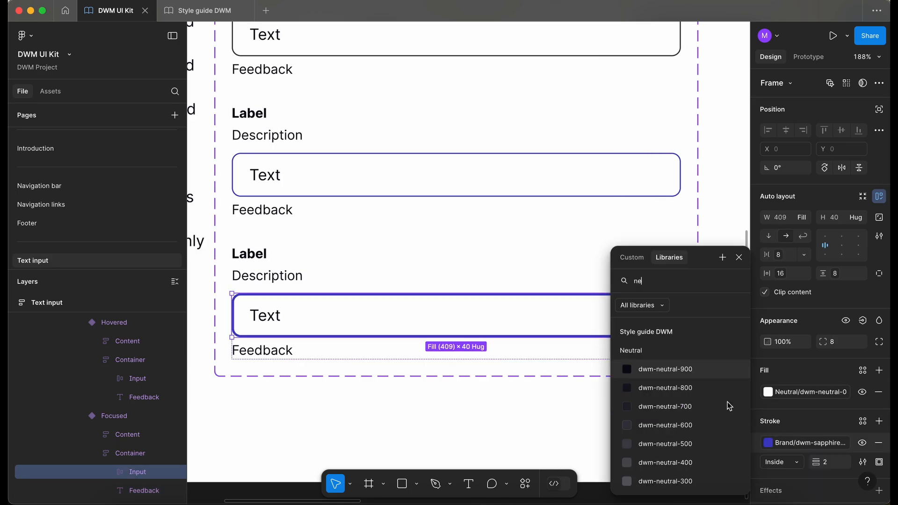
{"action": "left_click", "coordinate": [695, 369]}
Sample the focused shopping cart icon's color variable on the Navigation bar page, then return to Text input
{"action": "left_click", "coordinate": [78, 189]}
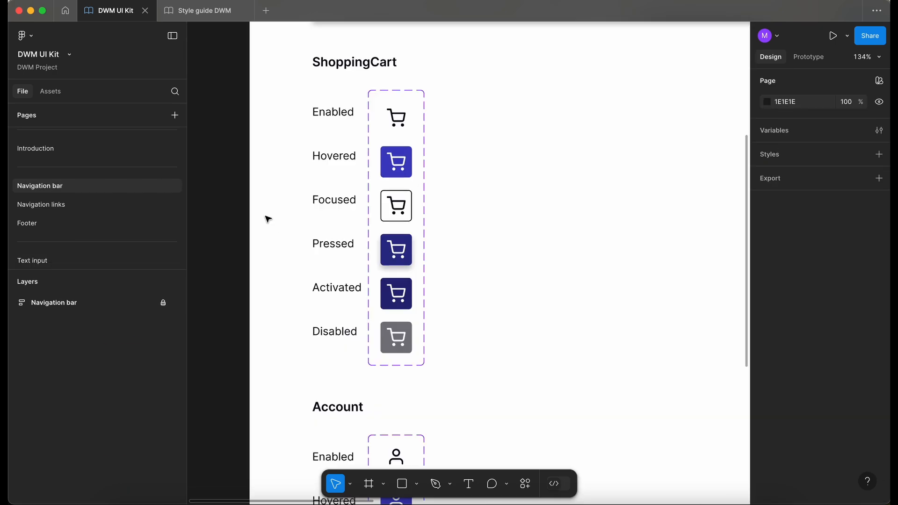
{"action": "scroll", "coordinate": [397, 204], "scroll_direction": "up", "scroll_amount": 10}
{"action": "key", "text": "i"}
{"action": "key", "text": "shift"}
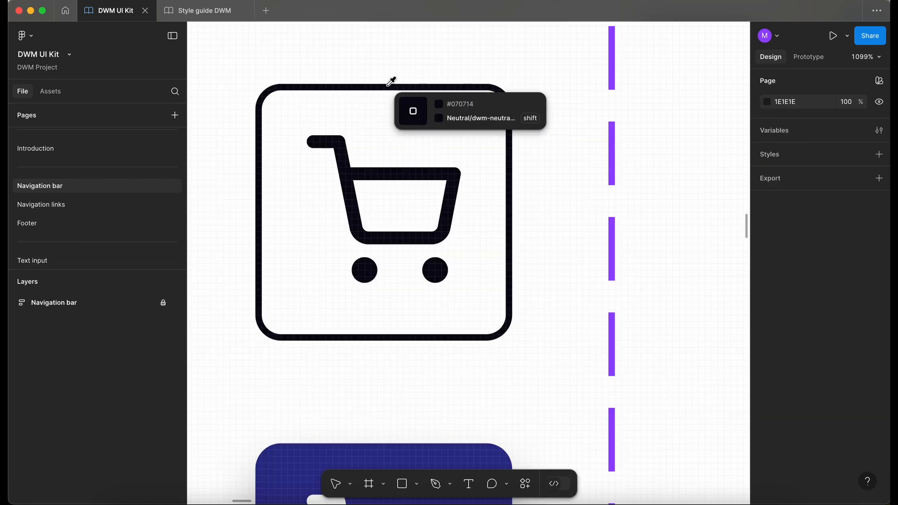
{"action": "left_click", "coordinate": [388, 84], "text": "shift"}
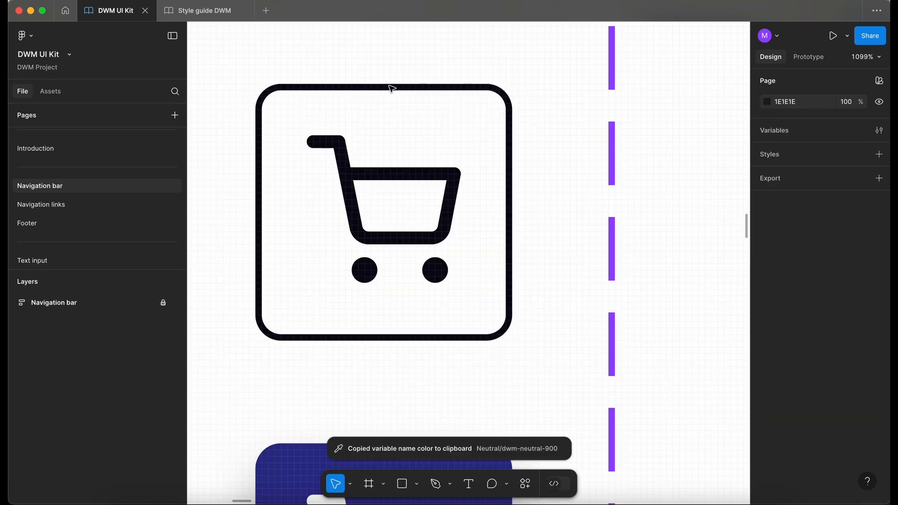
{"action": "left_click", "coordinate": [59, 263]}
{"action": "scroll", "coordinate": [568, 321], "scroll_direction": "down", "scroll_amount": 3}
{"action": "scroll", "coordinate": [568, 324], "scroll_direction": "down", "scroll_amount": 2}
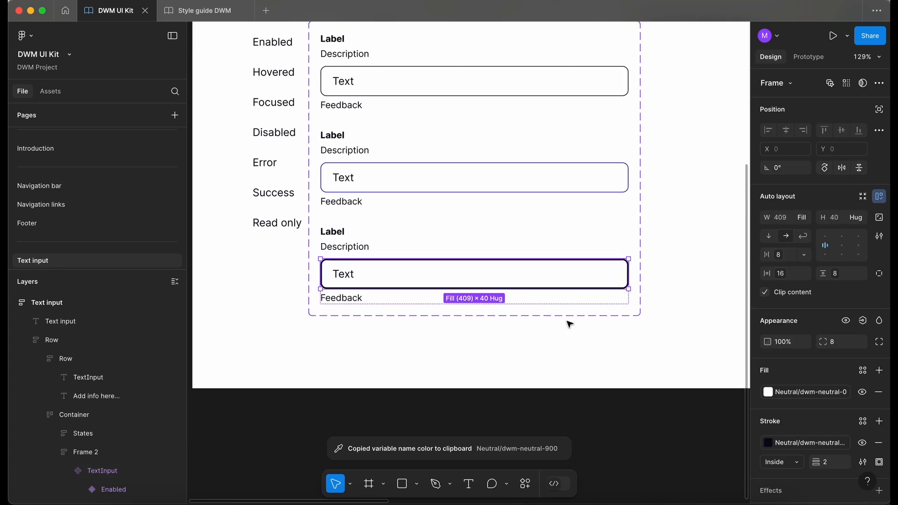
{"action": "left_click", "coordinate": [563, 368]}
Add a fourth variant named Disabled and set its input field's stroke weight to 1
{"action": "double_click", "coordinate": [435, 263]}
{"action": "double_click", "coordinate": [435, 263]}
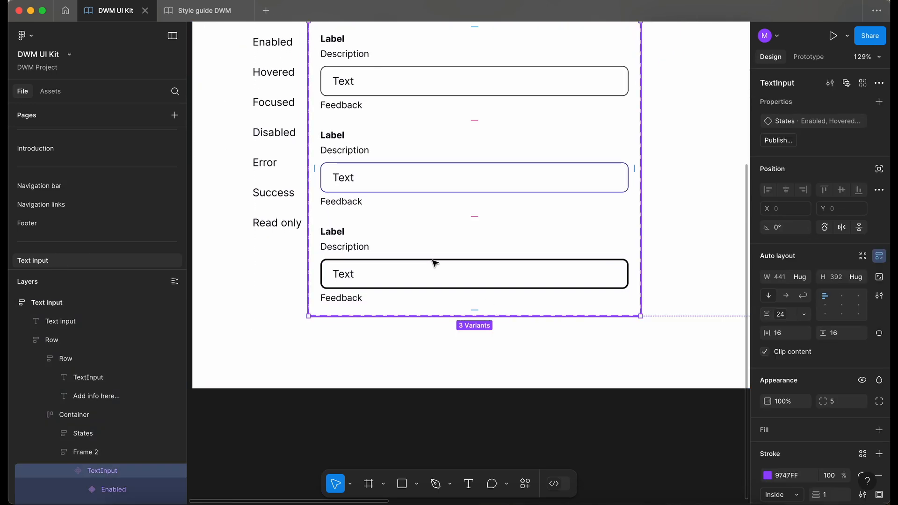
{"action": "left_click", "coordinate": [435, 263]}
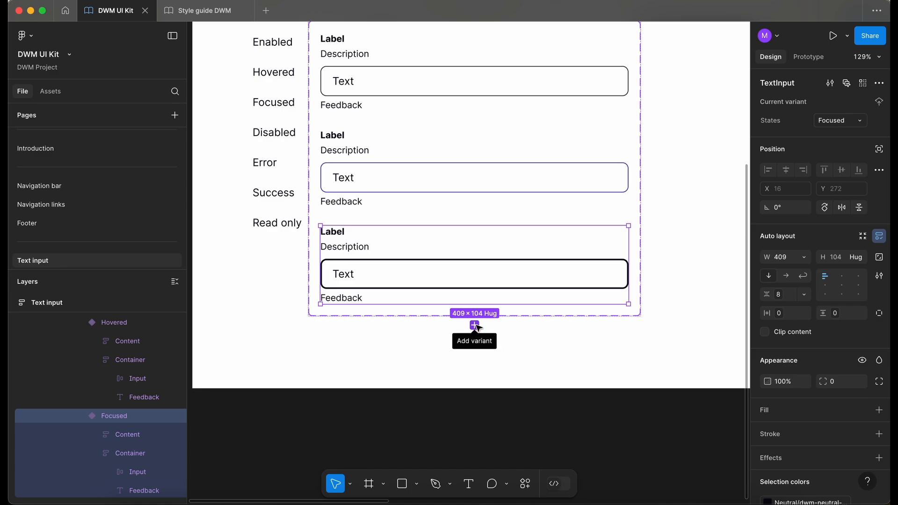
{"action": "left_click", "coordinate": [475, 325]}
{"action": "scroll", "coordinate": [478, 328], "scroll_direction": "up", "scroll_amount": 2}
{"action": "scroll", "coordinate": [479, 328], "scroll_direction": "down", "scroll_amount": 3}
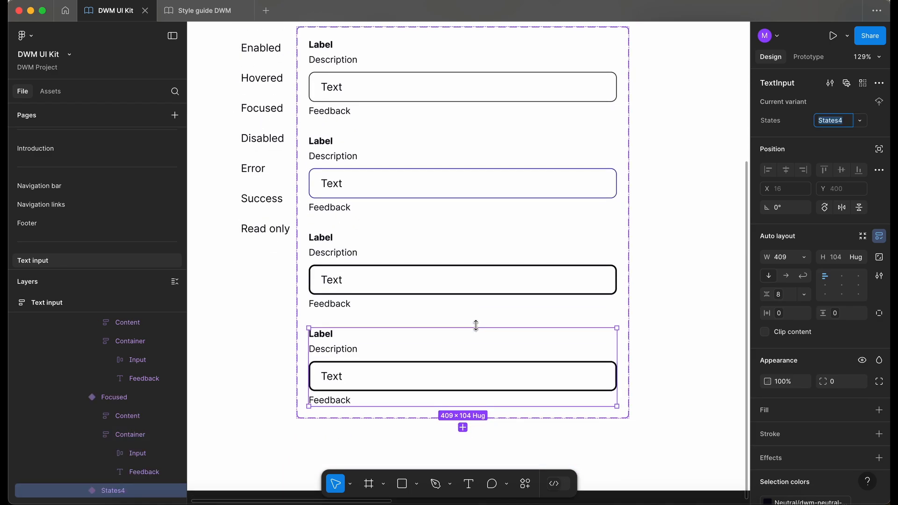
{"action": "type", "text": "Disab"}
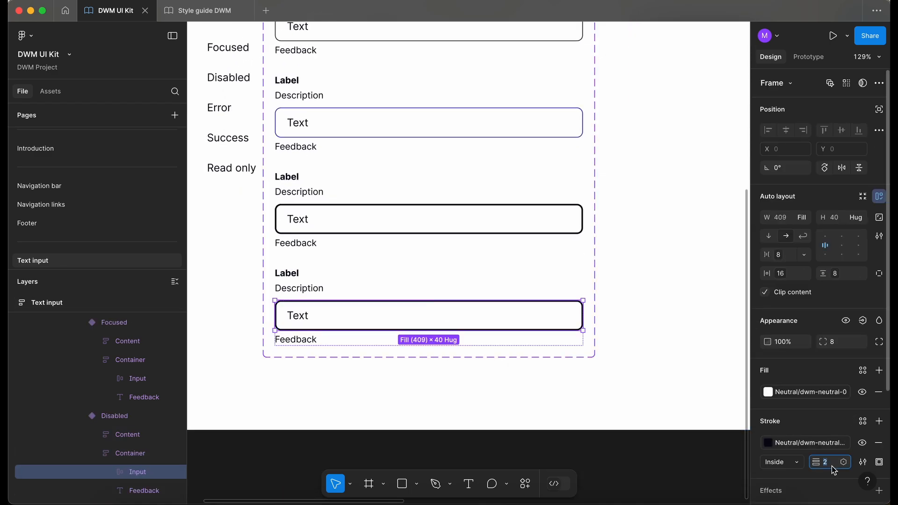
{"action": "type", "text": "1"}
{"action": "key", "text": "Return"}
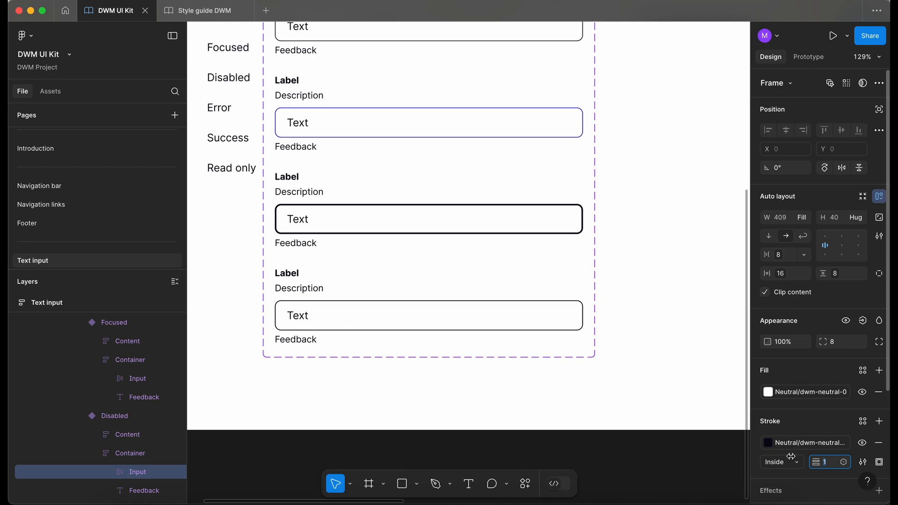
Sample the shopping cart icon's grey color variable on the Navigation bar page, then return to the Text input page
{"action": "scroll", "coordinate": [393, 345], "scroll_direction": "down", "scroll_amount": 1}
{"action": "left_click", "coordinate": [40, 186]}
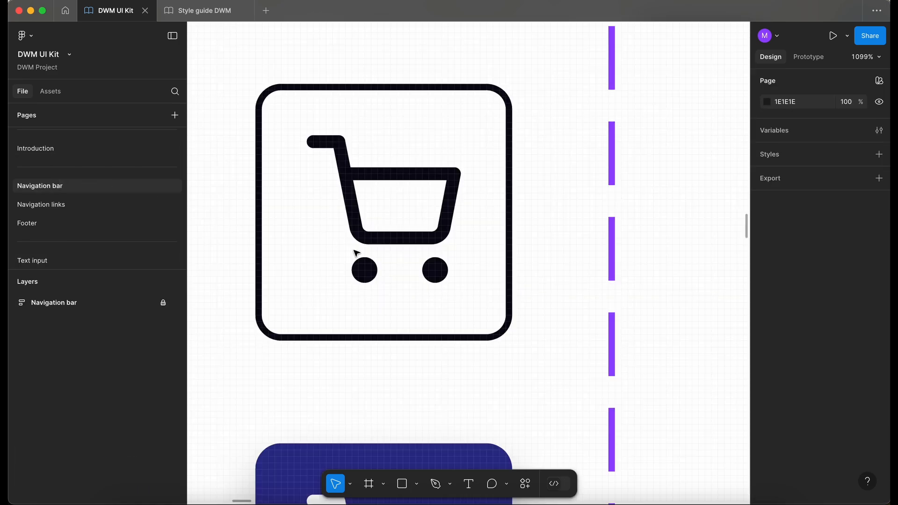
{"action": "key", "text": "i"}
{"action": "key", "text": "shift"}
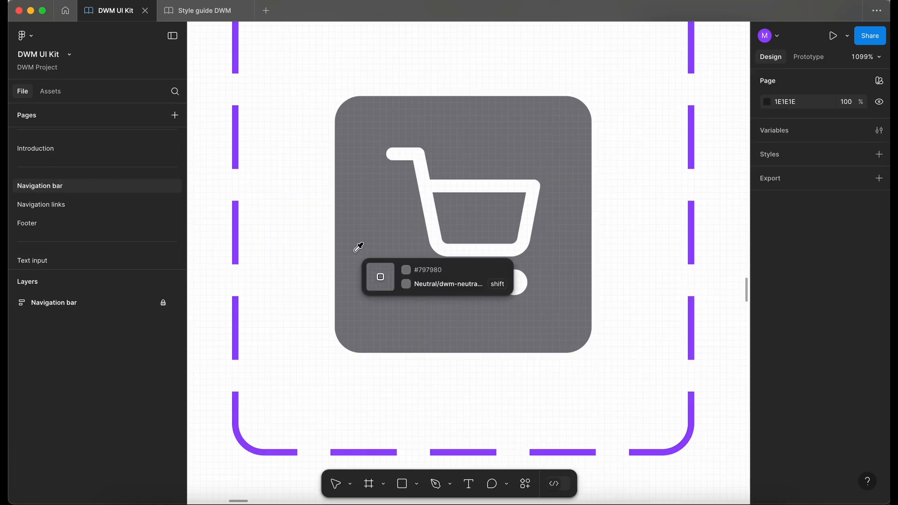
{"action": "left_click", "coordinate": [356, 250], "text": "shift"}
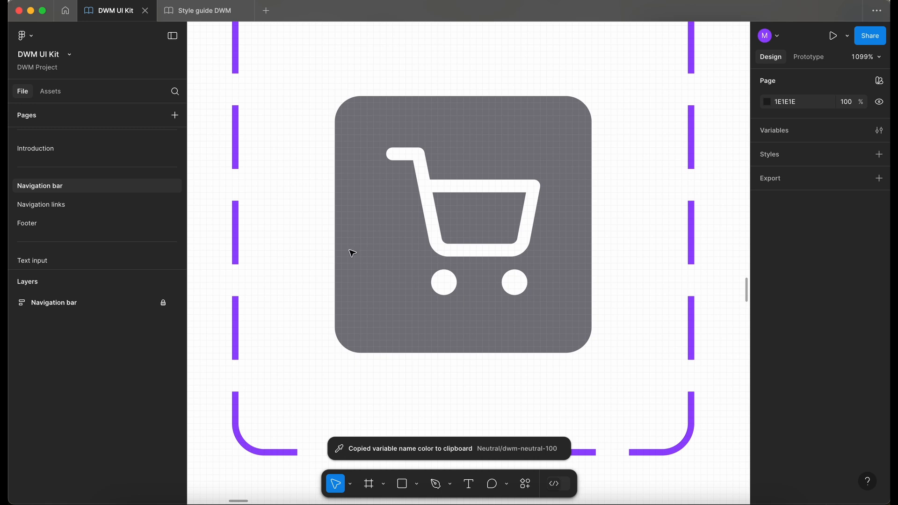
{"action": "left_click", "coordinate": [117, 258]}
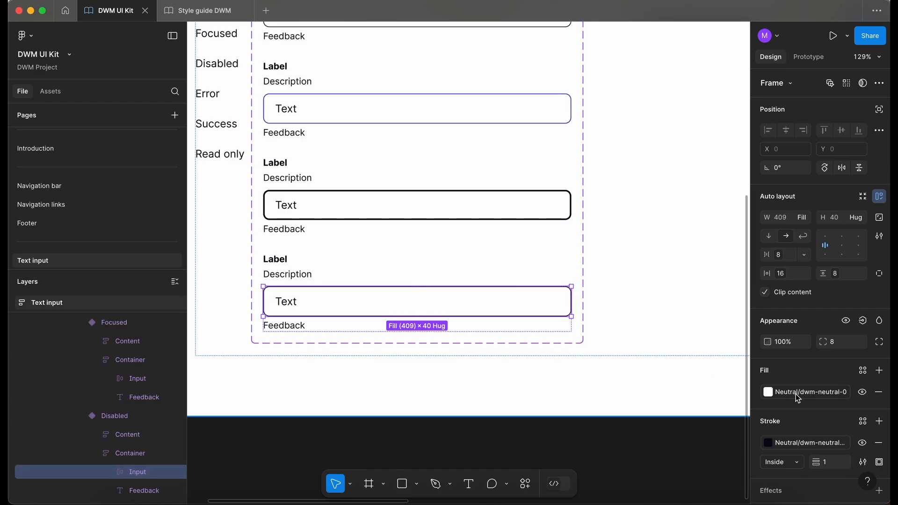
Set the Disabled variant's input field fill to the dwm-neutral-50 color variable
{"action": "left_click", "coordinate": [792, 395]}
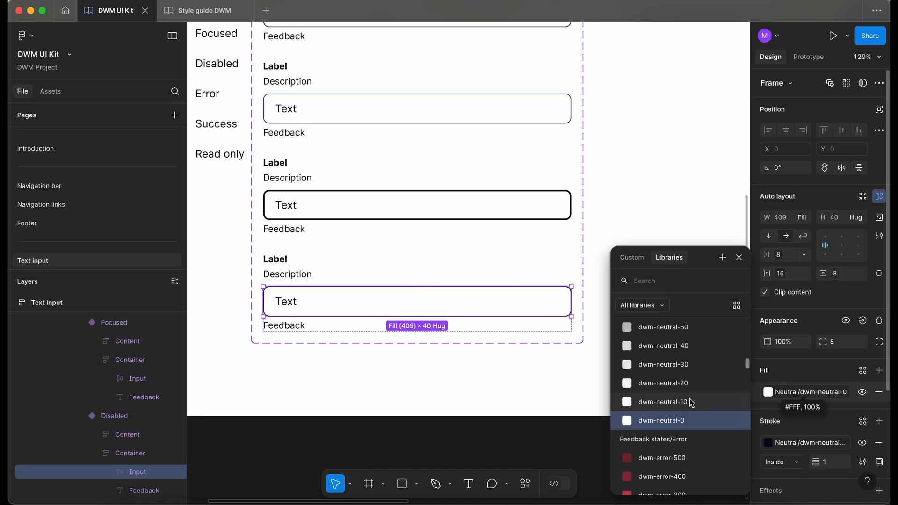
{"action": "scroll", "coordinate": [691, 372], "scroll_direction": "up", "scroll_amount": 3}
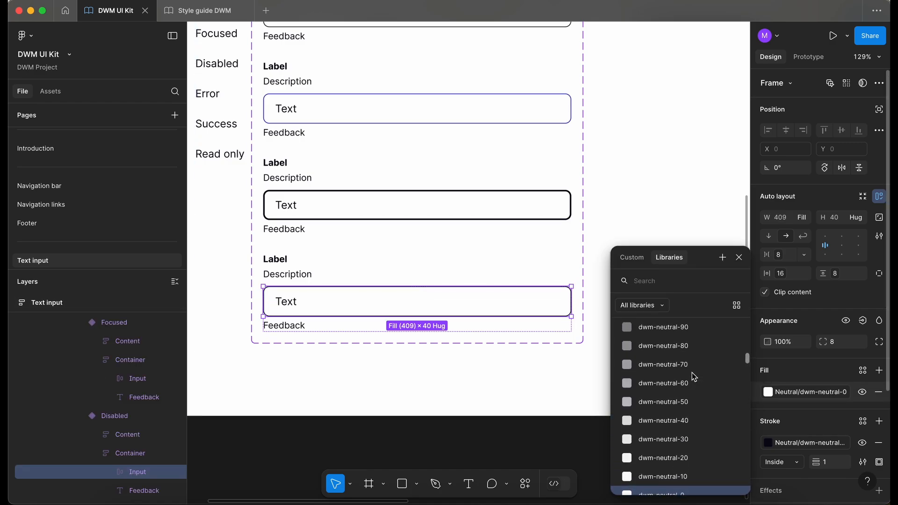
{"action": "scroll", "coordinate": [691, 372], "scroll_direction": "up", "scroll_amount": 2}
{"action": "left_click", "coordinate": [687, 353]}
{"action": "scroll", "coordinate": [687, 353], "scroll_direction": "up", "scroll_amount": 2}
{"action": "left_click", "coordinate": [767, 391]}
{"action": "scroll", "coordinate": [697, 395], "scroll_direction": "down", "scroll_amount": 2}
{"action": "left_click", "coordinate": [700, 427]}
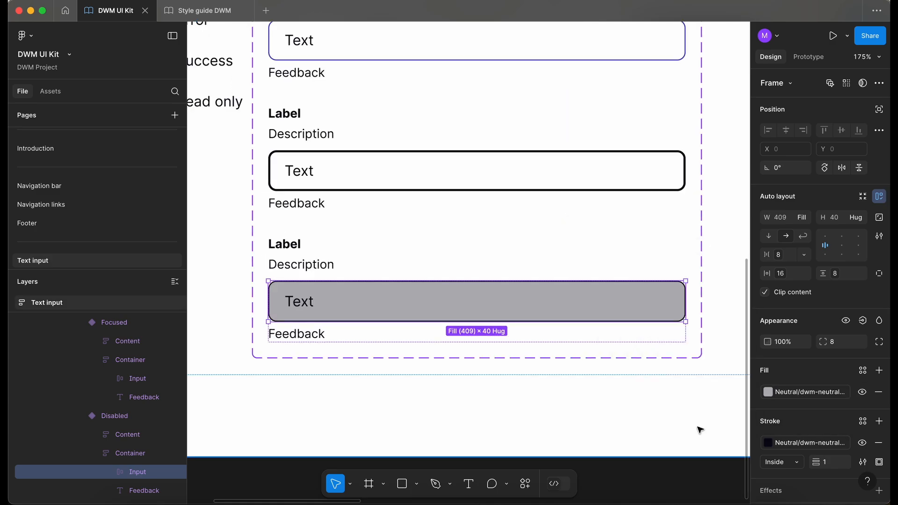
{"action": "left_click", "coordinate": [811, 398]}
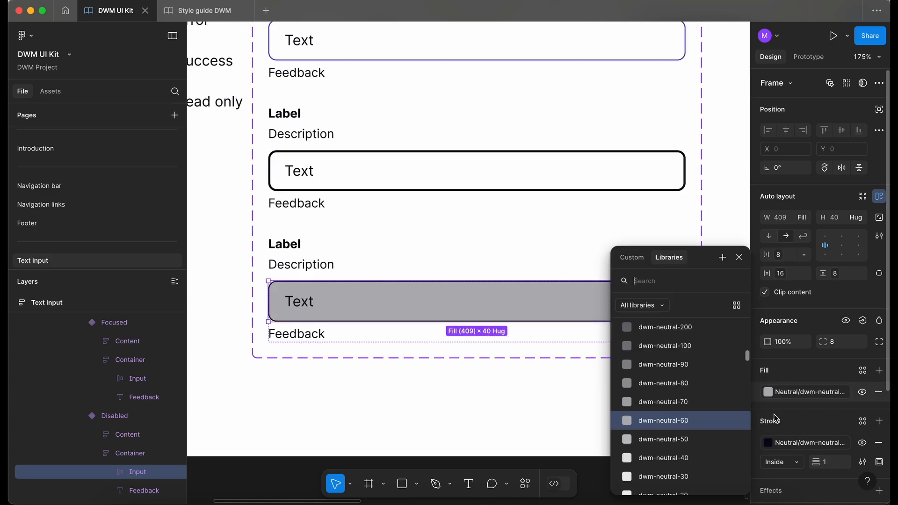
{"action": "left_click", "coordinate": [718, 444]}
{"action": "scroll", "coordinate": [523, 405], "scroll_direction": "down", "scroll_amount": 3}
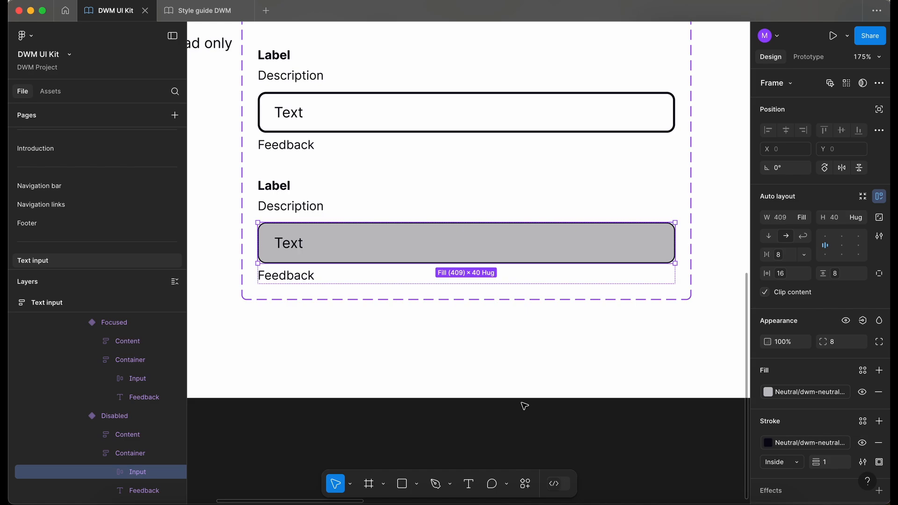
{"action": "left_click", "coordinate": [816, 397]}
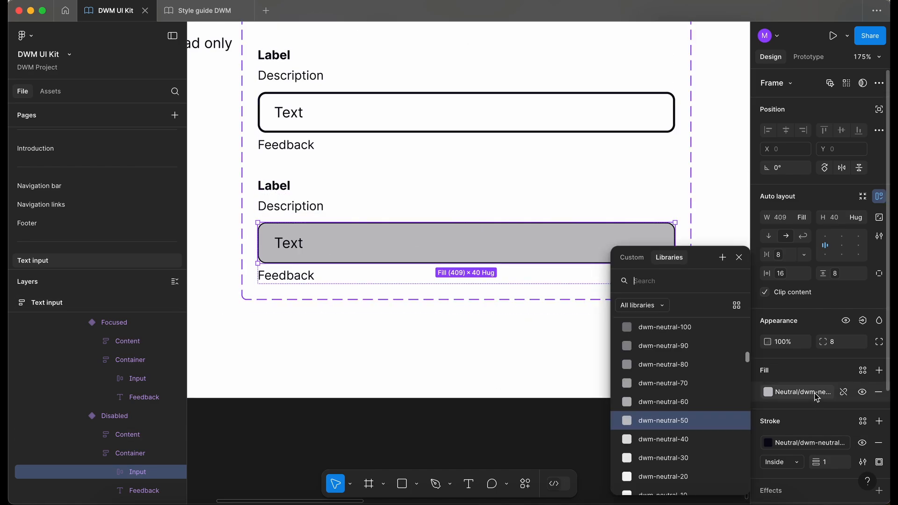
{"action": "key", "text": "Escape"}
{"action": "key", "text": "Return"}
{"action": "scroll", "coordinate": [341, 295], "scroll_direction": "up", "scroll_amount": 2}
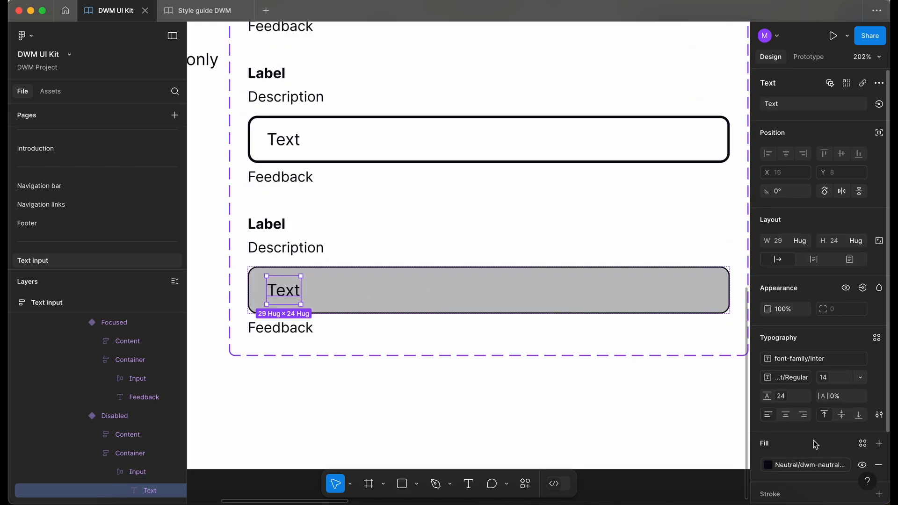
{"action": "left_click", "coordinate": [809, 464]}
{"action": "scroll", "coordinate": [697, 431], "scroll_direction": "down", "scroll_amount": 2}
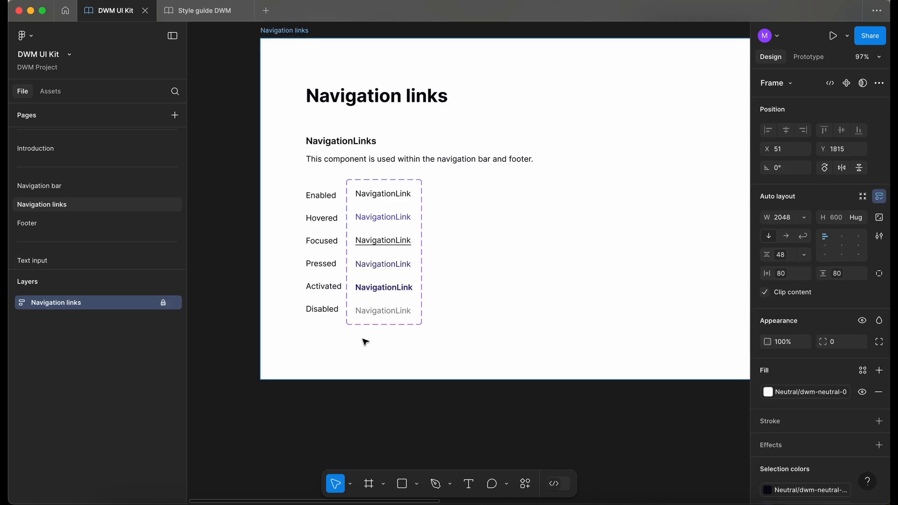
Sample the disabled navigation link's text color on the Navigation links page, then return to Text input
{"action": "scroll", "coordinate": [365, 342], "scroll_direction": "down", "scroll_amount": 3}
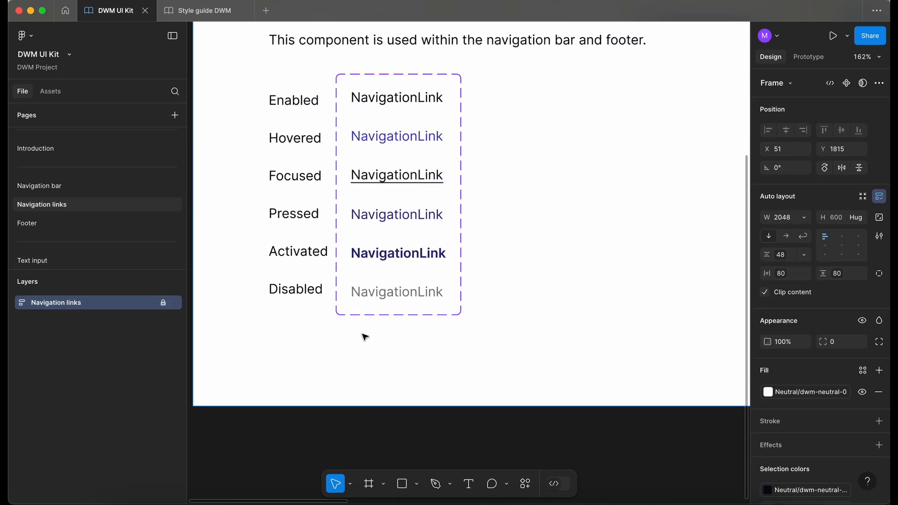
{"action": "scroll", "coordinate": [360, 297], "scroll_direction": "up", "scroll_amount": 5}
{"action": "scroll", "coordinate": [375, 293], "scroll_direction": "up", "scroll_amount": 3}
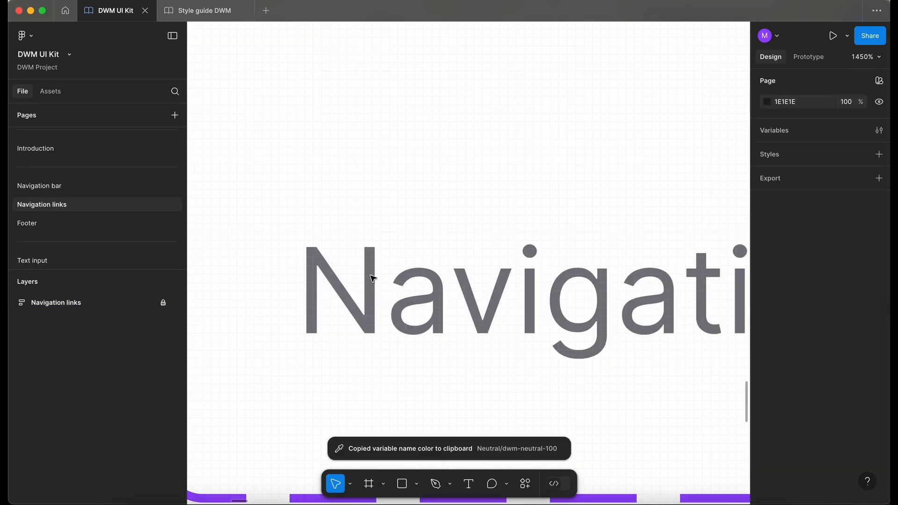
{"action": "scroll", "coordinate": [373, 278], "scroll_direction": "down", "scroll_amount": 10}
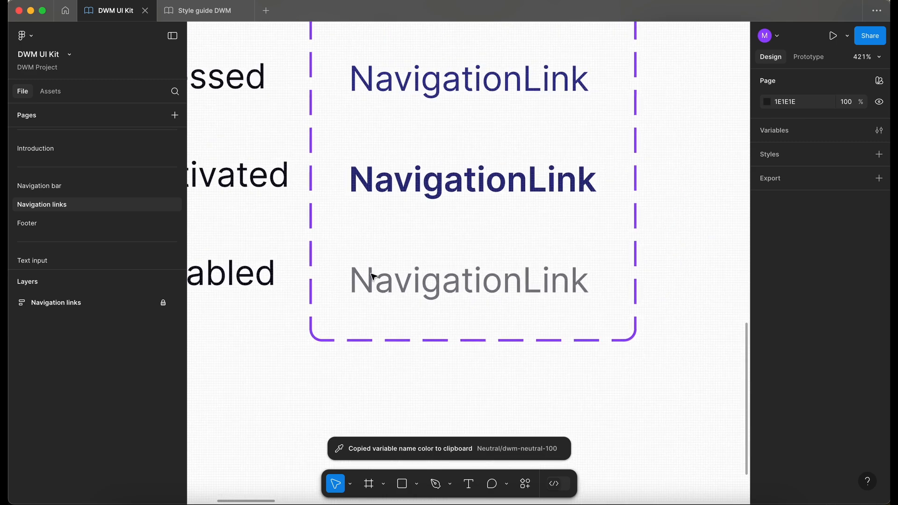
{"action": "left_click", "coordinate": [78, 259]}
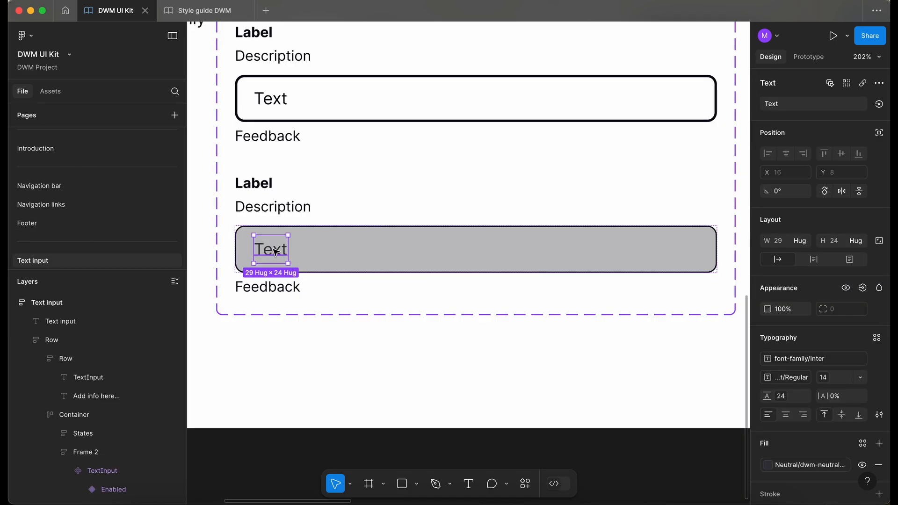
Change the Disabled placeholder text's fill to a lighter neutral grey color variable
{"action": "left_click", "coordinate": [801, 461]}
{"action": "scroll", "coordinate": [687, 412], "scroll_direction": "down", "scroll_amount": 5}
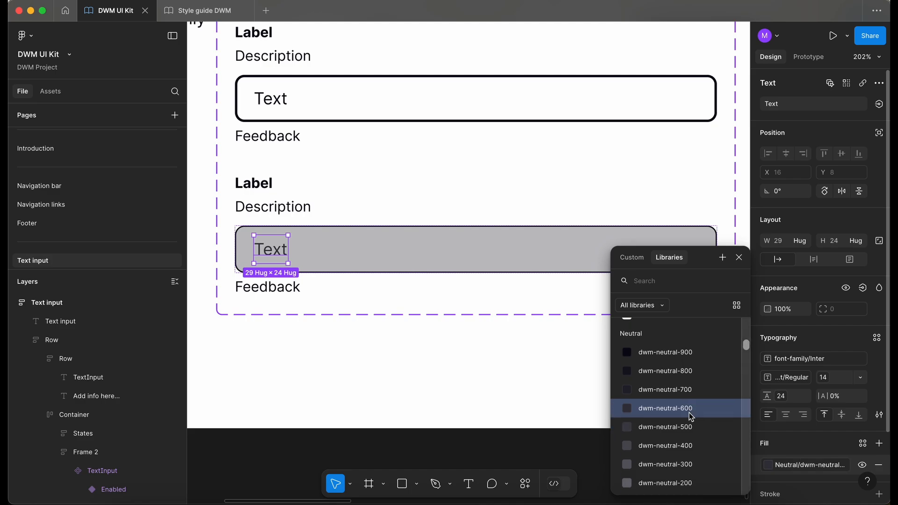
{"action": "left_click", "coordinate": [686, 391]}
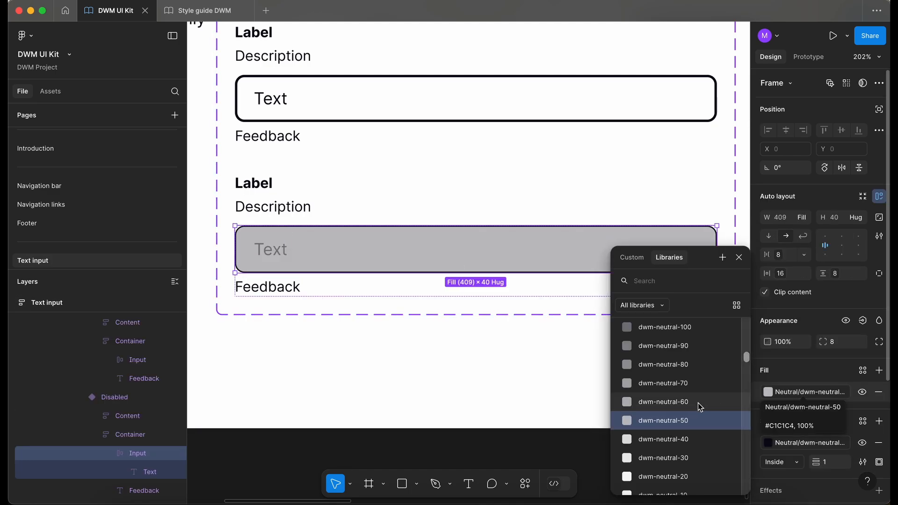
{"action": "scroll", "coordinate": [698, 402], "scroll_direction": "down", "scroll_amount": 1}
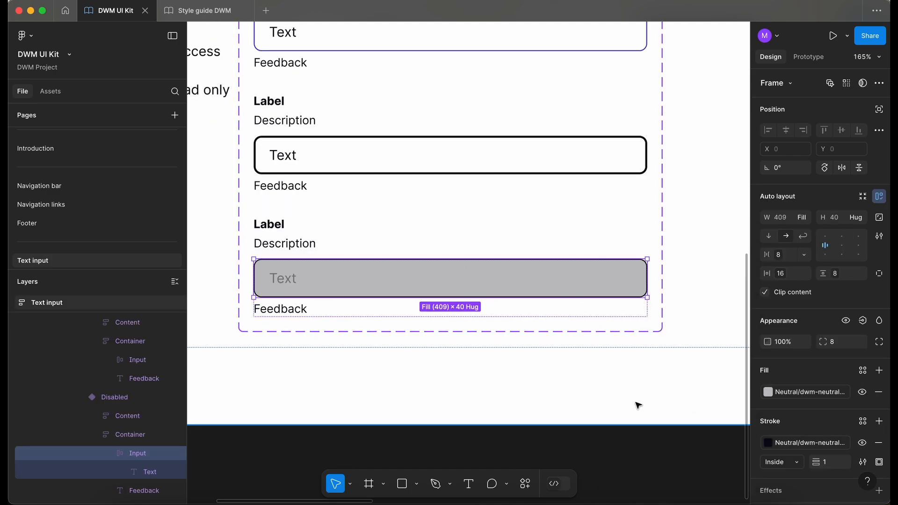
{"action": "left_click", "coordinate": [806, 392]}
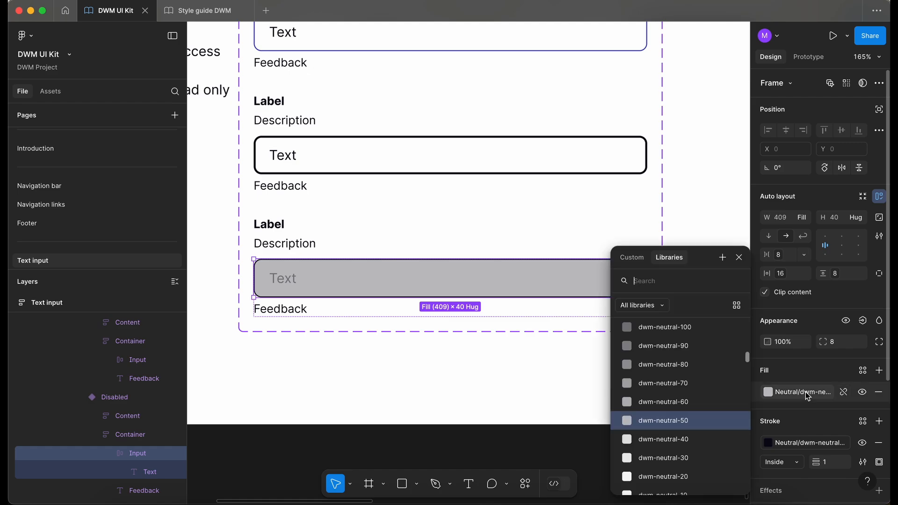
{"action": "left_click", "coordinate": [381, 424]}
Add a fifth variant to the TextInput set and name it Error
{"action": "scroll", "coordinate": [381, 424], "scroll_direction": "down", "scroll_amount": 3}
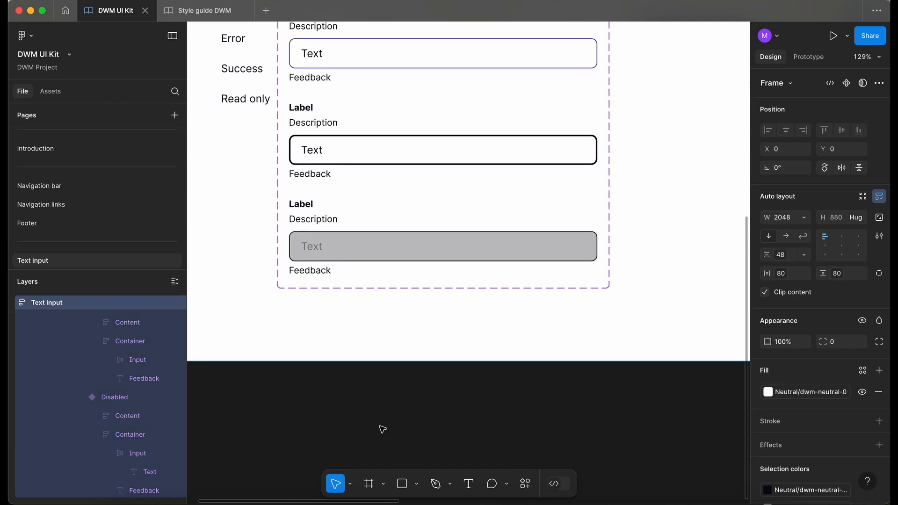
{"action": "scroll", "coordinate": [383, 429], "scroll_direction": "down", "scroll_amount": 3}
{"action": "left_click", "coordinate": [422, 318]}
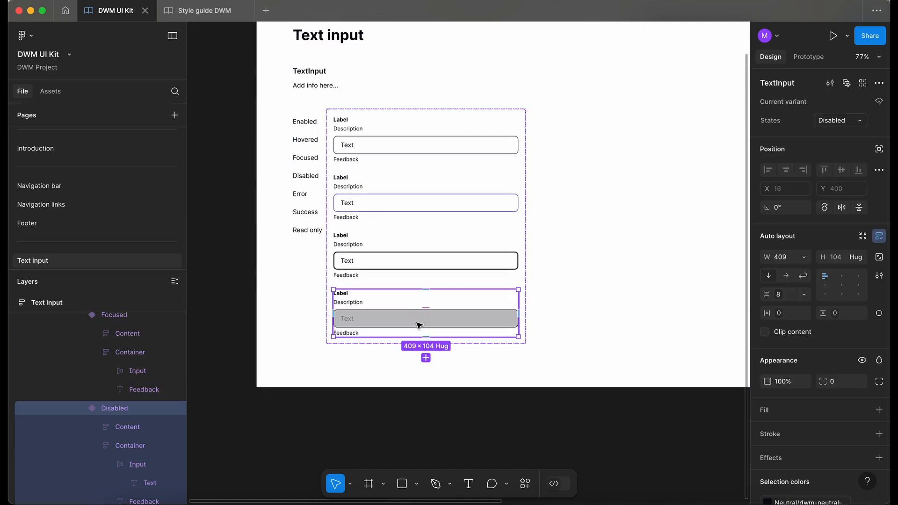
{"action": "left_click", "coordinate": [425, 358]}
{"action": "type", "text": "Error"}
{"action": "key", "text": "Return"}
Set the Error variant's input field fill to the dwm-error-50 color variable, checking the style guide colors
{"action": "scroll", "coordinate": [357, 431], "scroll_direction": "up", "scroll_amount": 5}
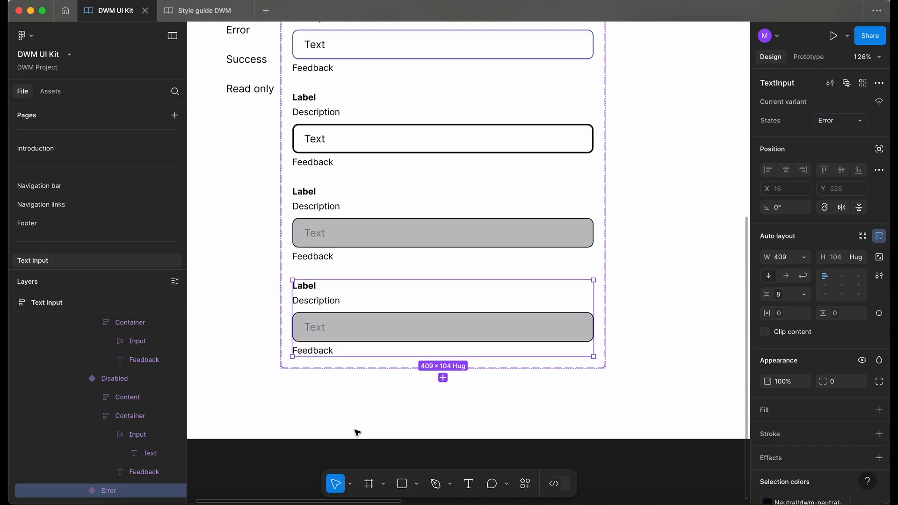
{"action": "scroll", "coordinate": [357, 431], "scroll_direction": "up", "scroll_amount": 1}
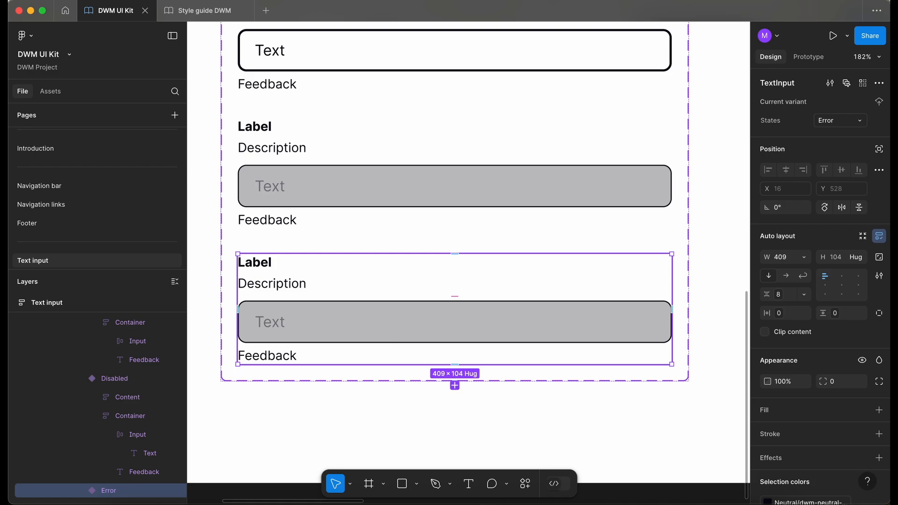
{"action": "left_click", "coordinate": [404, 328]}
{"action": "left_click", "coordinate": [404, 328]}
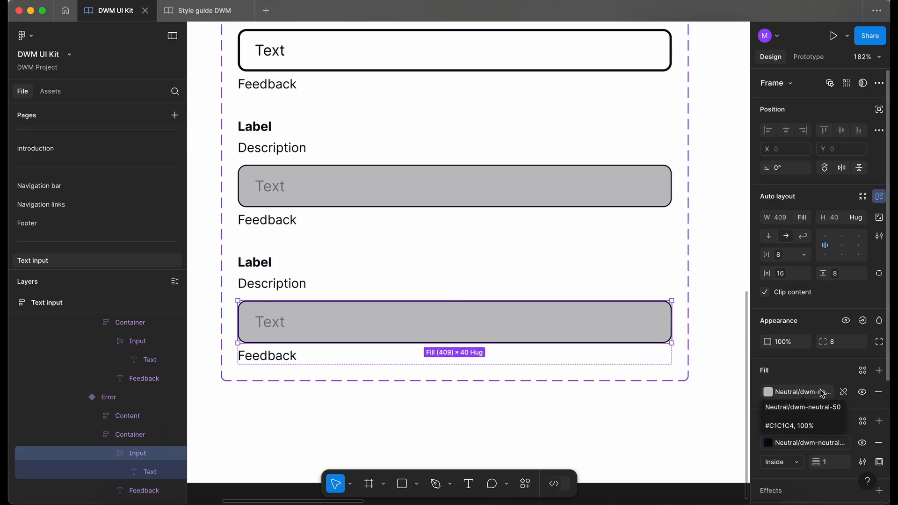
{"action": "left_click", "coordinate": [202, 10]}
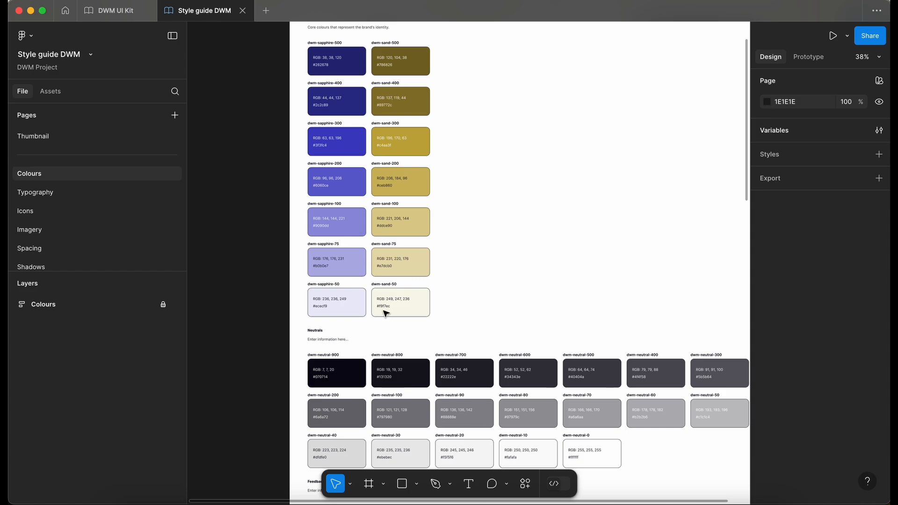
{"action": "scroll", "coordinate": [386, 313], "scroll_direction": "down", "scroll_amount": 10}
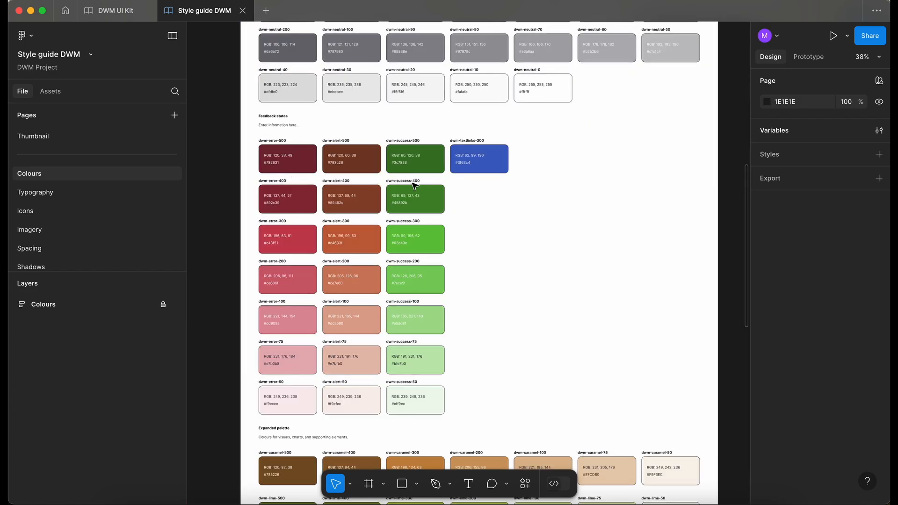
{"action": "left_click", "coordinate": [117, 13]}
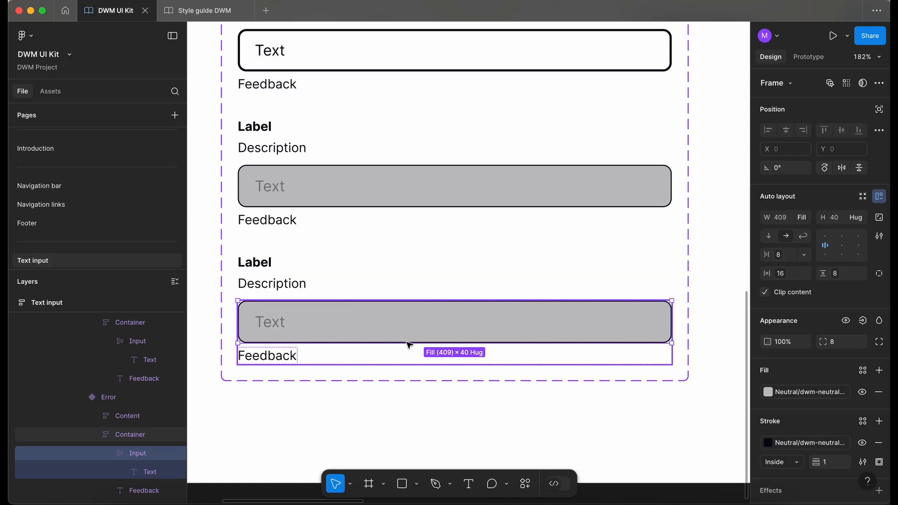
{"action": "left_click", "coordinate": [797, 393]}
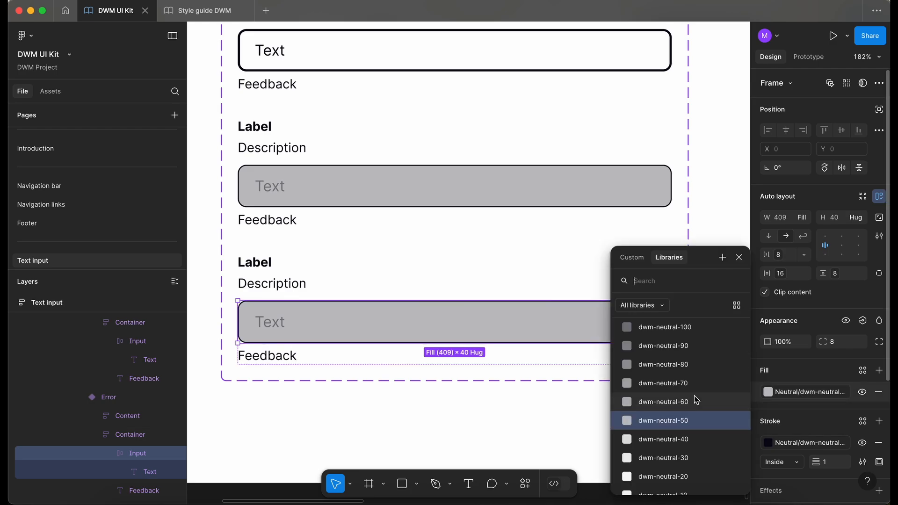
{"action": "type", "text": "erro"}
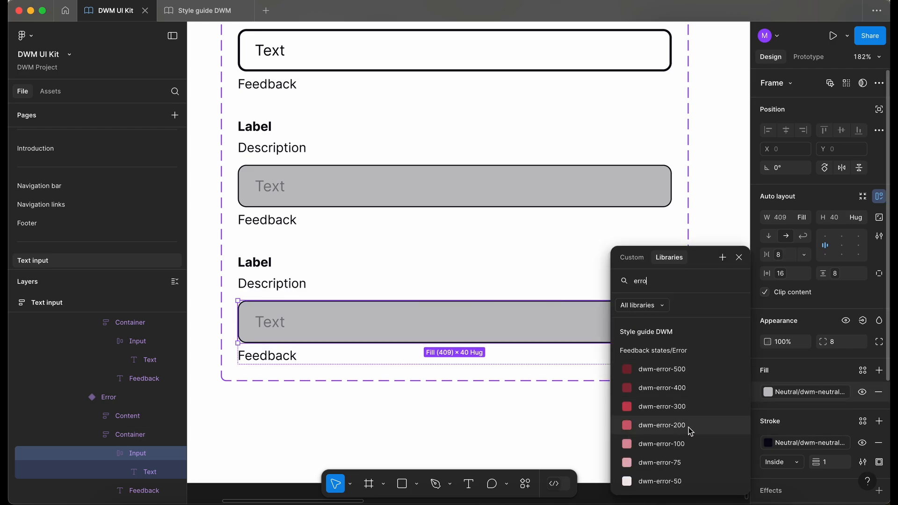
{"action": "left_click", "coordinate": [681, 482]}
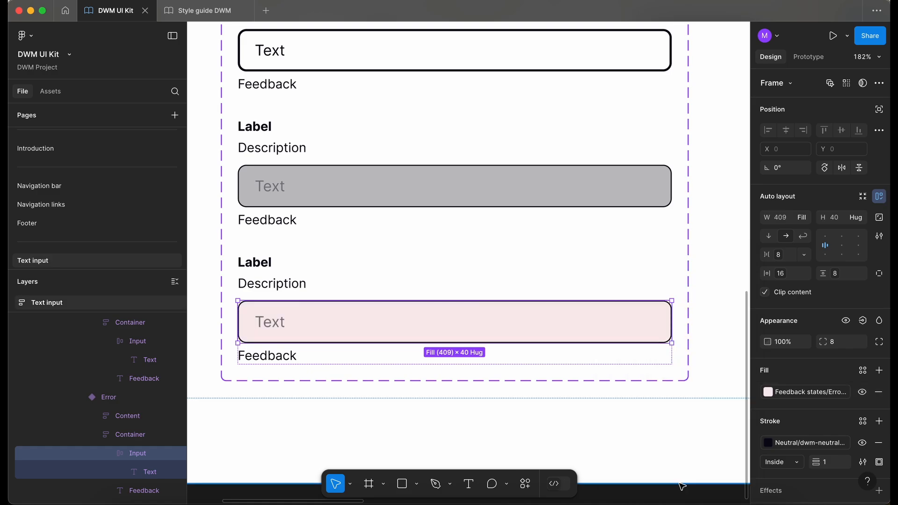
Set the Error input field's stroke to the dwm-error-300 color variable
{"action": "scroll", "coordinate": [523, 359], "scroll_direction": "down", "scroll_amount": 2}
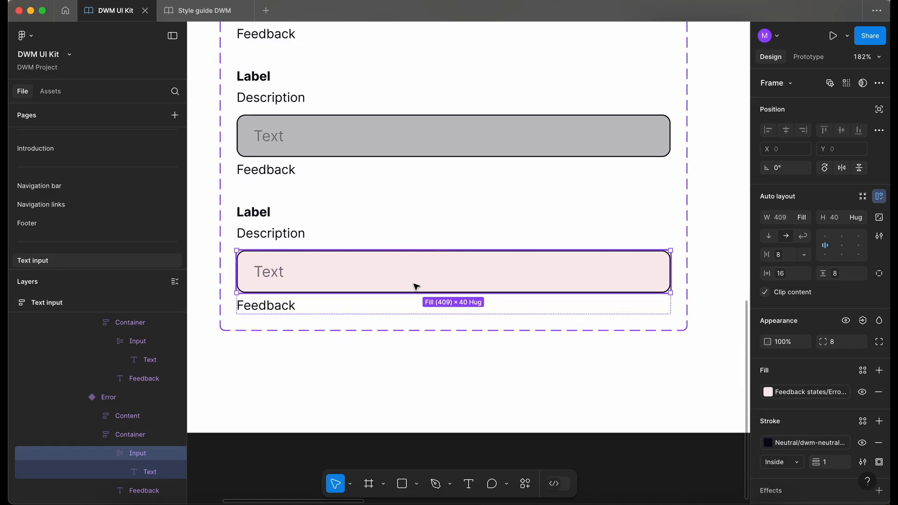
{"action": "left_click", "coordinate": [797, 442]}
{"action": "type", "text": "err"}
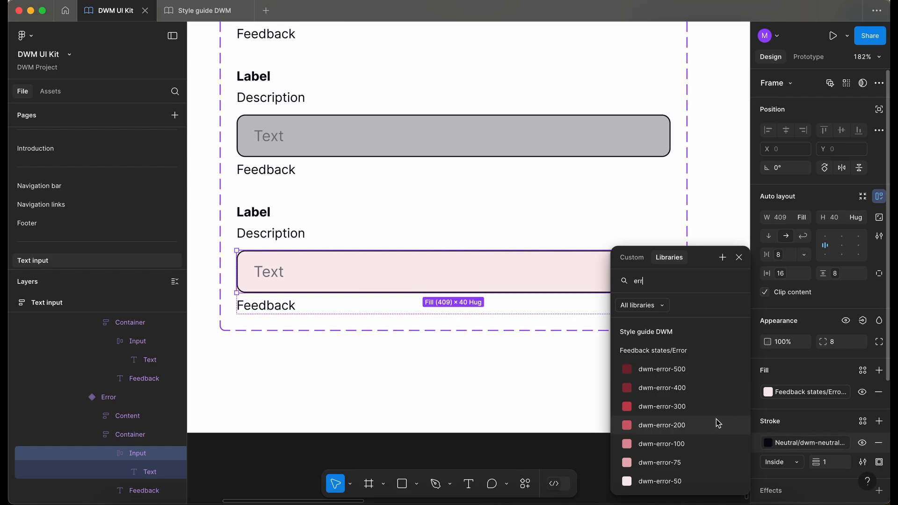
{"action": "left_click", "coordinate": [696, 408]}
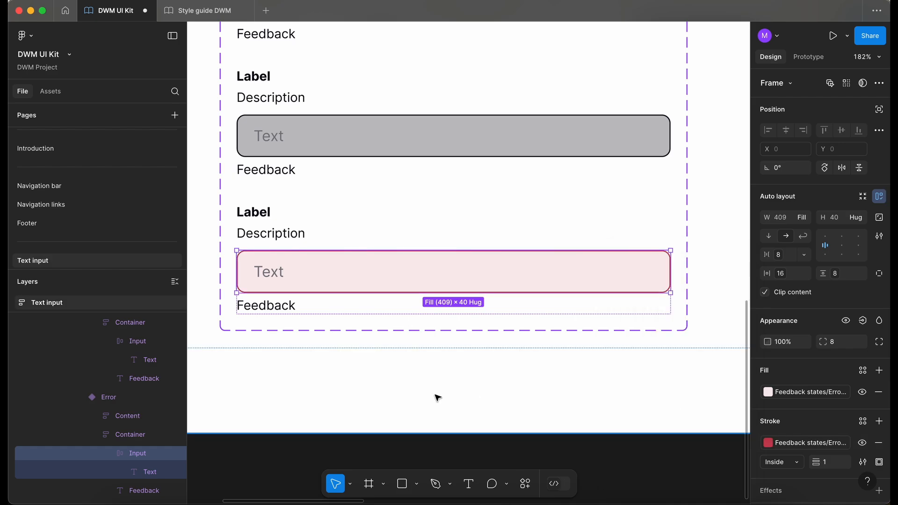
{"action": "left_click", "coordinate": [502, 415]}
{"action": "scroll", "coordinate": [368, 358], "scroll_direction": "up", "scroll_amount": 2}
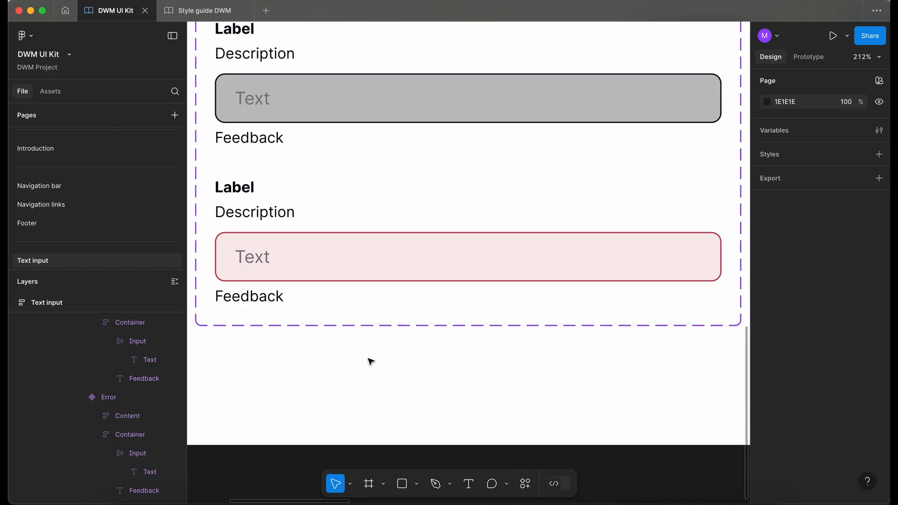
Set the Error variant's feedback text fill to the dwm-error-400 color variable
{"action": "scroll", "coordinate": [321, 292], "scroll_direction": "left", "scroll_amount": 3}
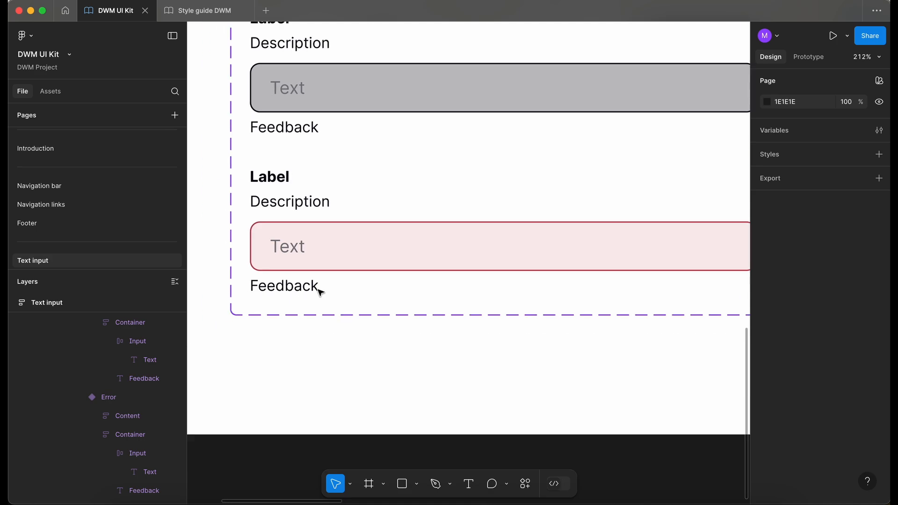
{"action": "left_click", "coordinate": [305, 293]}
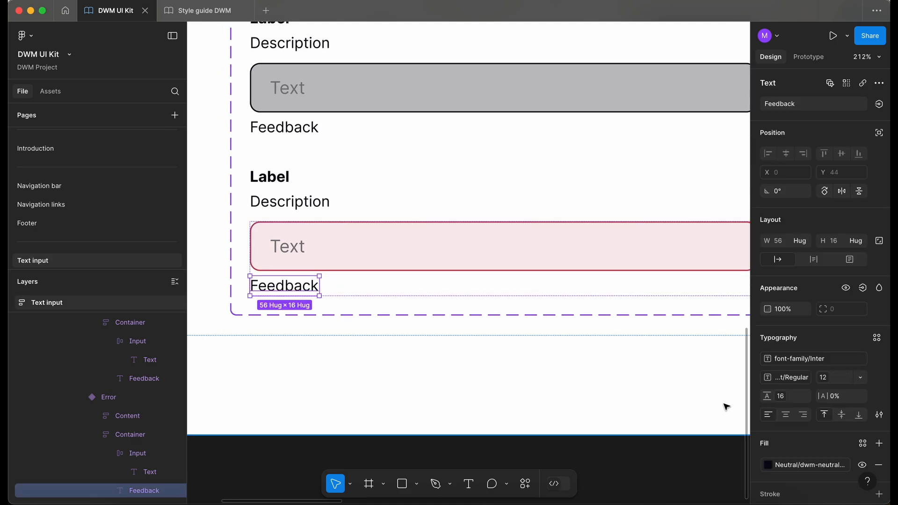
{"action": "left_click", "coordinate": [813, 465]}
{"action": "type", "text": "error"}
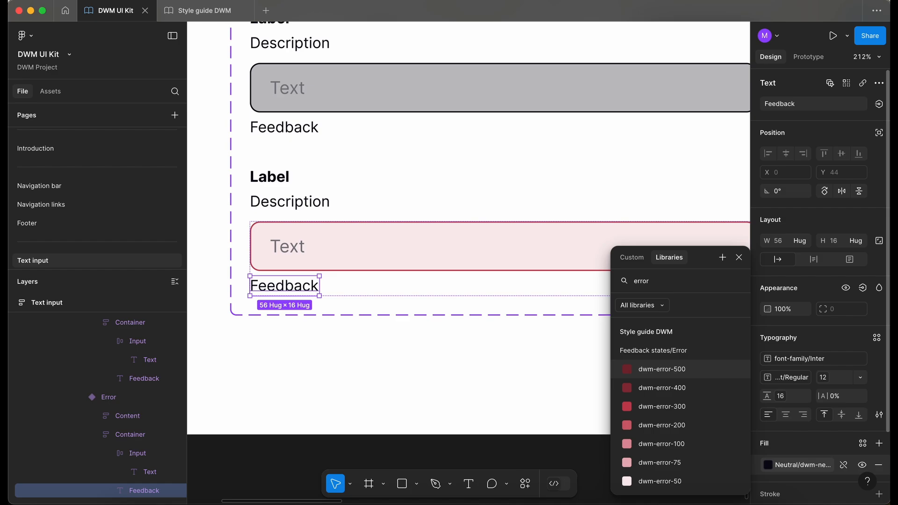
{"action": "left_click", "coordinate": [658, 393]}
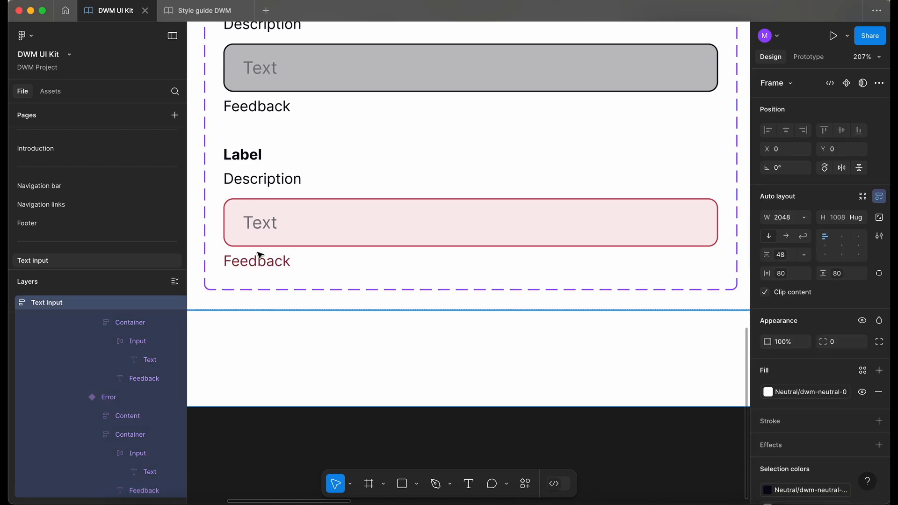
Add a sixth variant to the TextInput set and name it Success
{"action": "scroll", "coordinate": [259, 255], "scroll_direction": "down", "scroll_amount": 5}
{"action": "scroll", "coordinate": [333, 237], "scroll_direction": "up", "scroll_amount": 2}
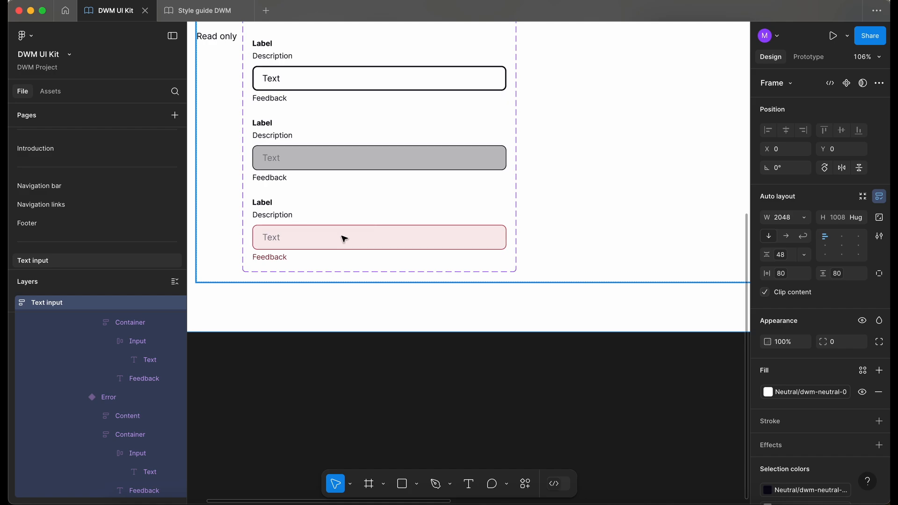
{"action": "double_click", "coordinate": [341, 239]}
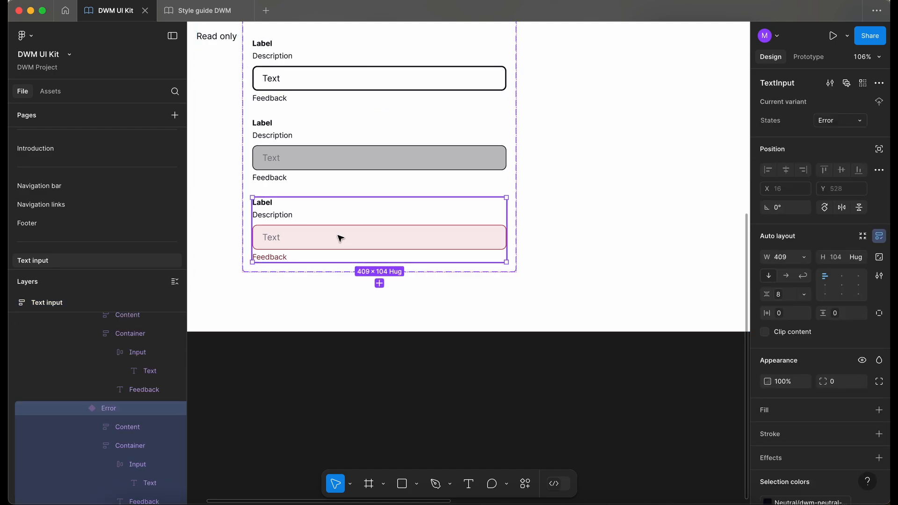
{"action": "left_click", "coordinate": [379, 284]}
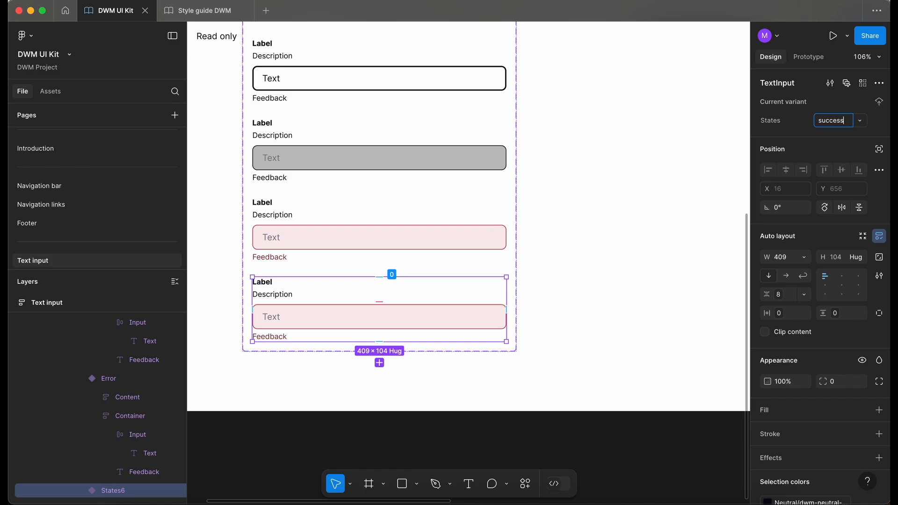
{"action": "type", "text": "S"}
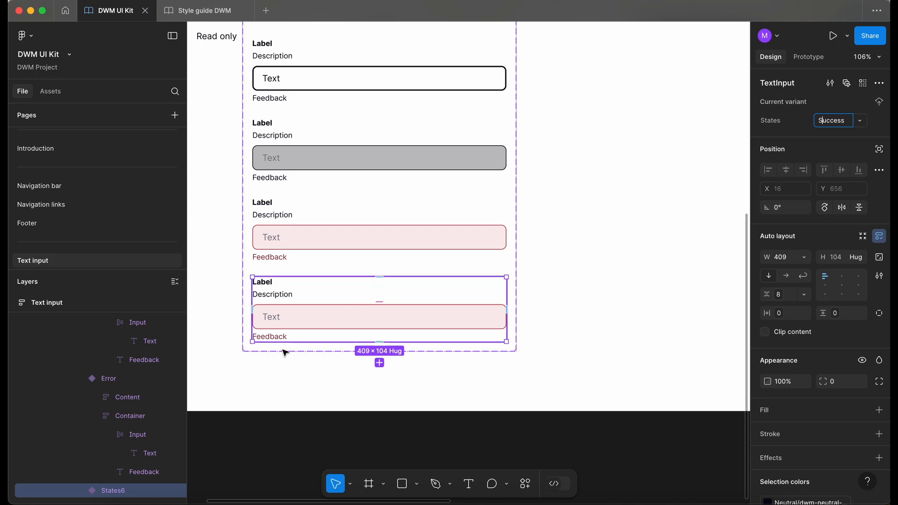
{"action": "left_click", "coordinate": [288, 410]}
Set the Success variant's input field fill to the dwm-success-50 color variable
{"action": "scroll", "coordinate": [310, 408], "scroll_direction": "up", "scroll_amount": 3}
{"action": "scroll", "coordinate": [311, 411], "scroll_direction": "down", "scroll_amount": 5}
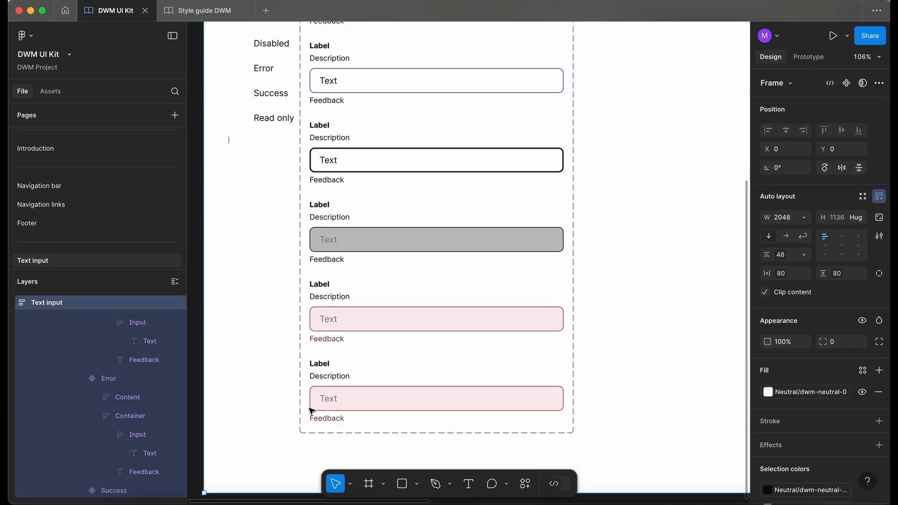
{"action": "scroll", "coordinate": [311, 341], "scroll_direction": "up", "scroll_amount": 5}
{"action": "left_click", "coordinate": [308, 248]}
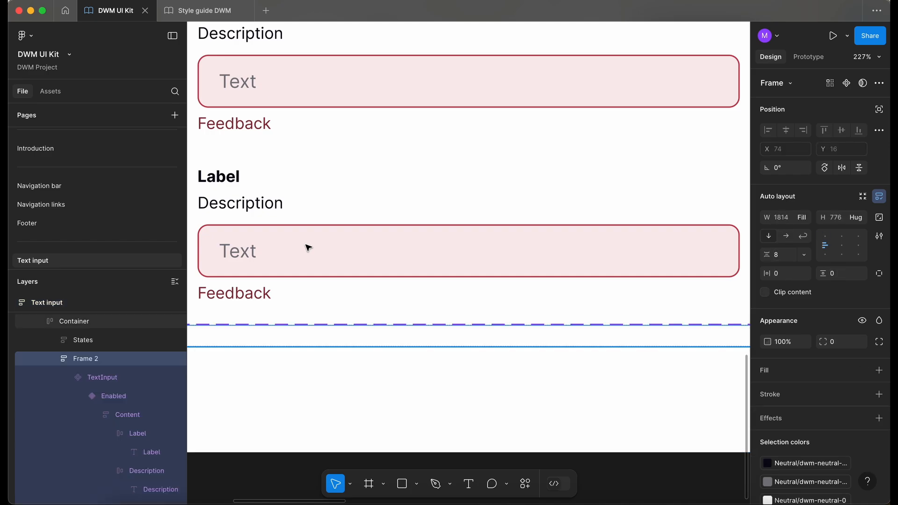
{"action": "left_click", "coordinate": [308, 247]}
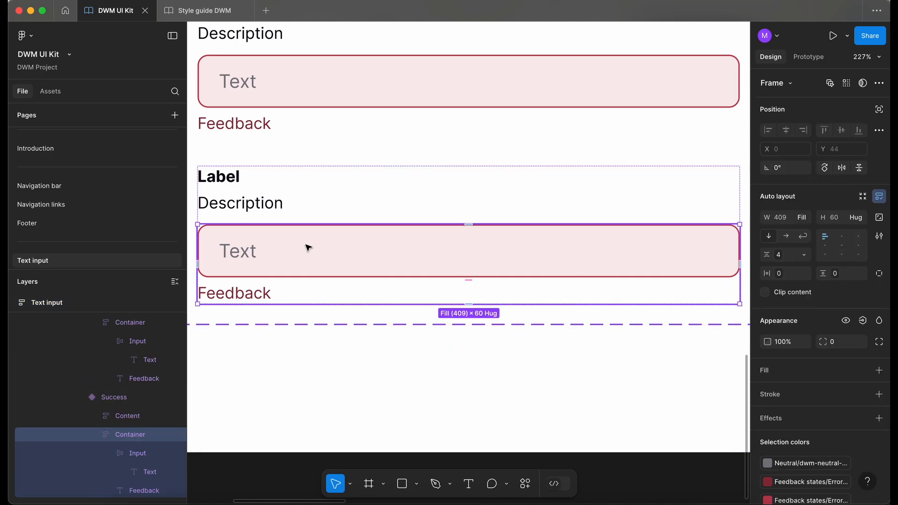
{"action": "left_click", "coordinate": [308, 247]}
{"action": "left_click", "coordinate": [810, 396]}
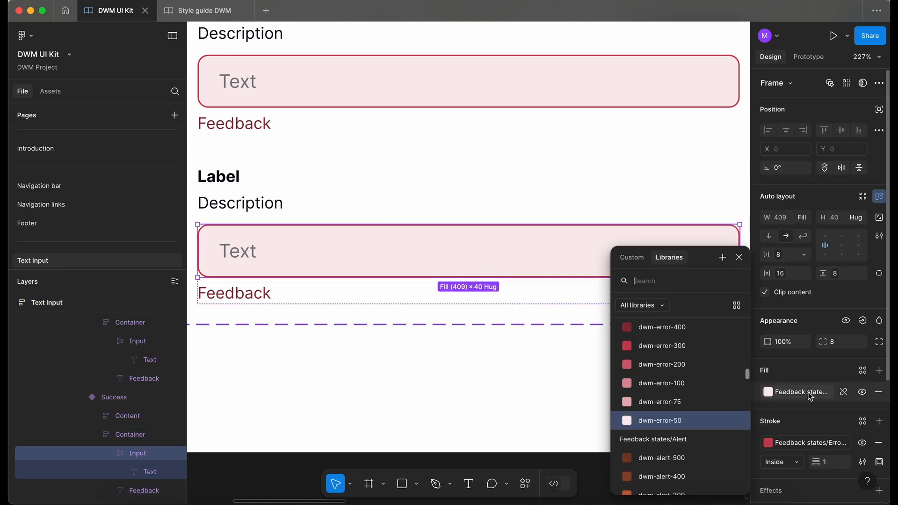
{"action": "type", "text": "succ"}
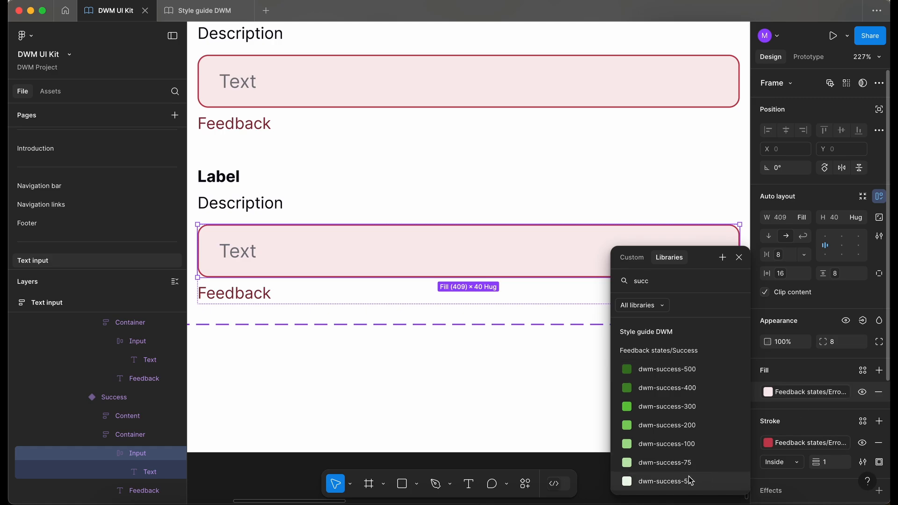
{"action": "left_click", "coordinate": [690, 482]}
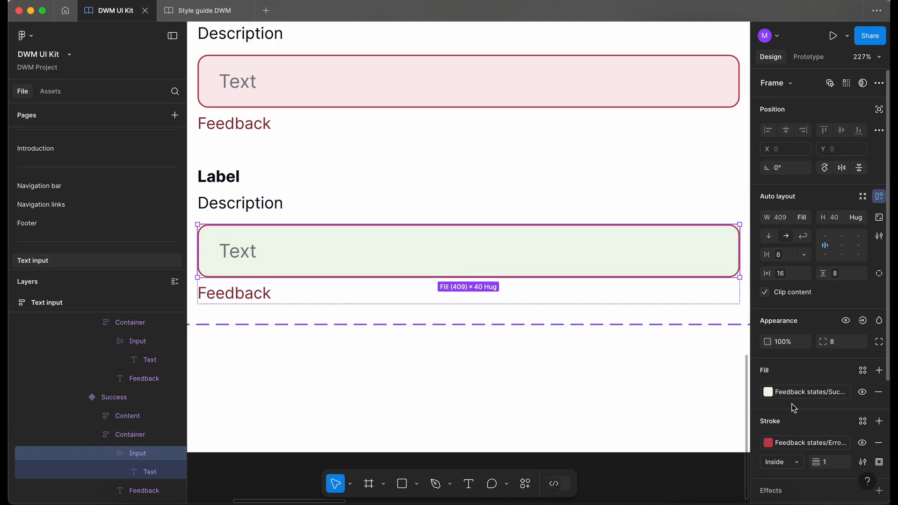
Set the Success input field's stroke to the dwm-success-300 color variable
{"action": "left_click", "coordinate": [798, 442]}
{"action": "type", "text": "s"}
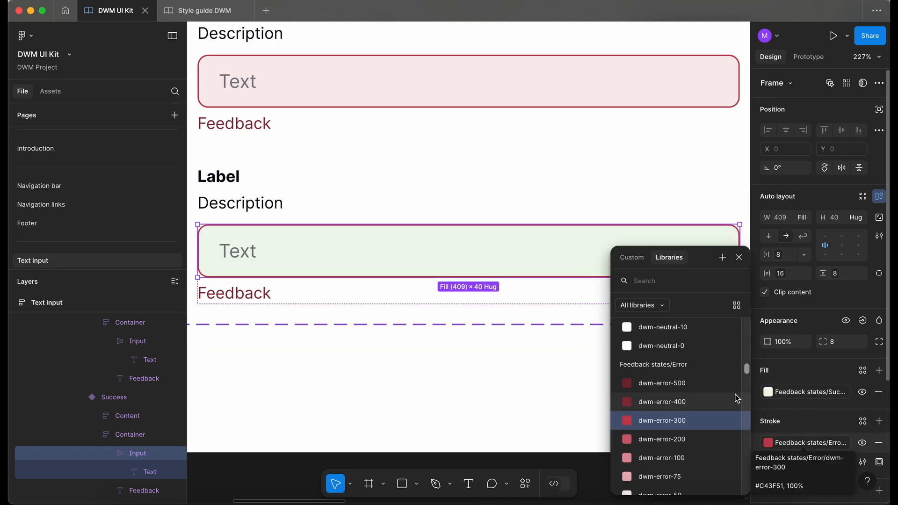
{"action": "type", "text": "u"}
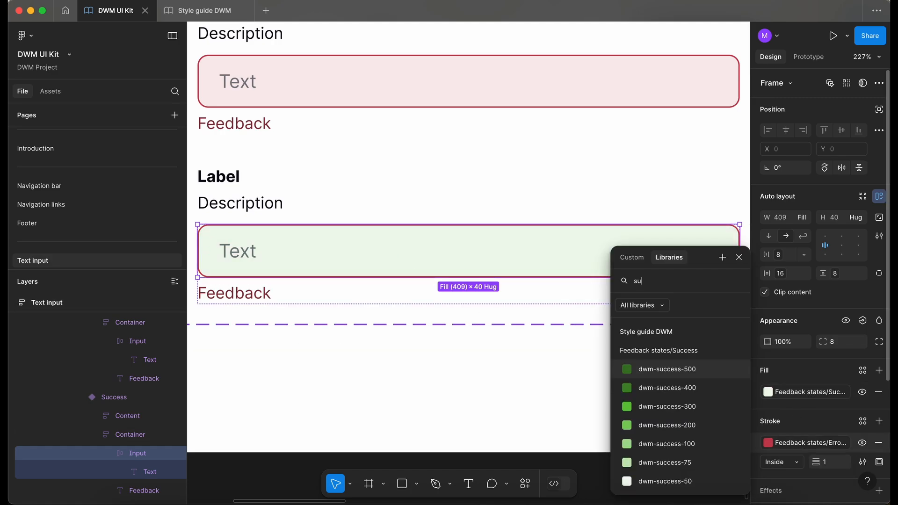
{"action": "left_click", "coordinate": [697, 409]}
{"action": "left_click", "coordinate": [556, 391]}
Set the Success variant's feedback text fill to the dwm-success-400 color variable
{"action": "left_click", "coordinate": [250, 293]}
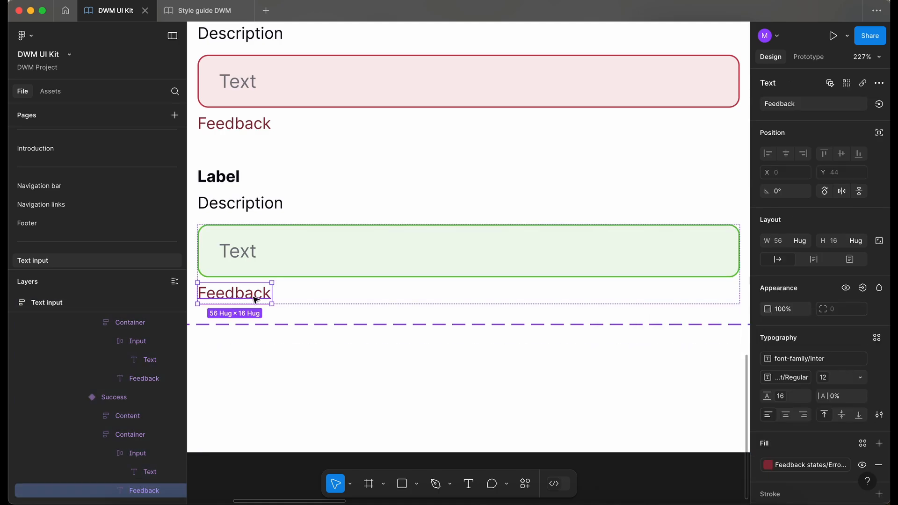
{"action": "scroll", "coordinate": [263, 302], "scroll_direction": "left", "scroll_amount": 2}
{"action": "left_click", "coordinate": [791, 466]}
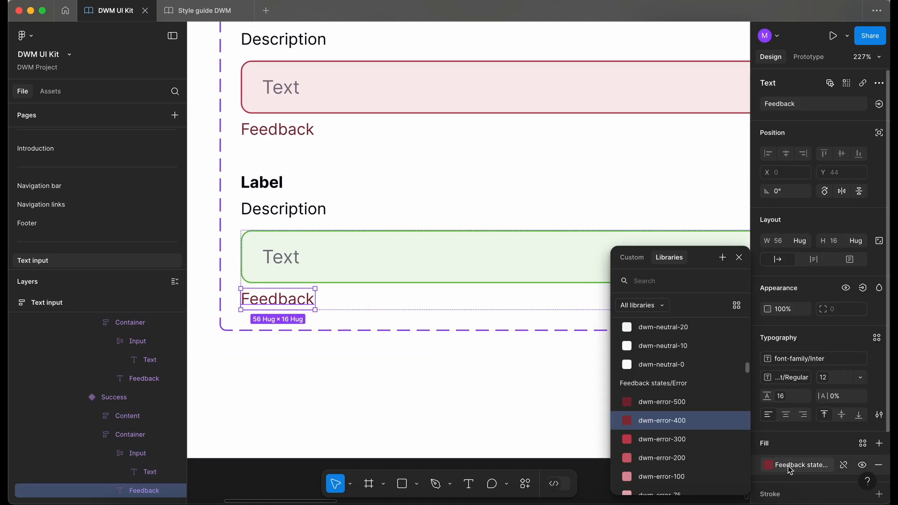
{"action": "type", "text": "su"}
{"action": "left_click", "coordinate": [698, 395]}
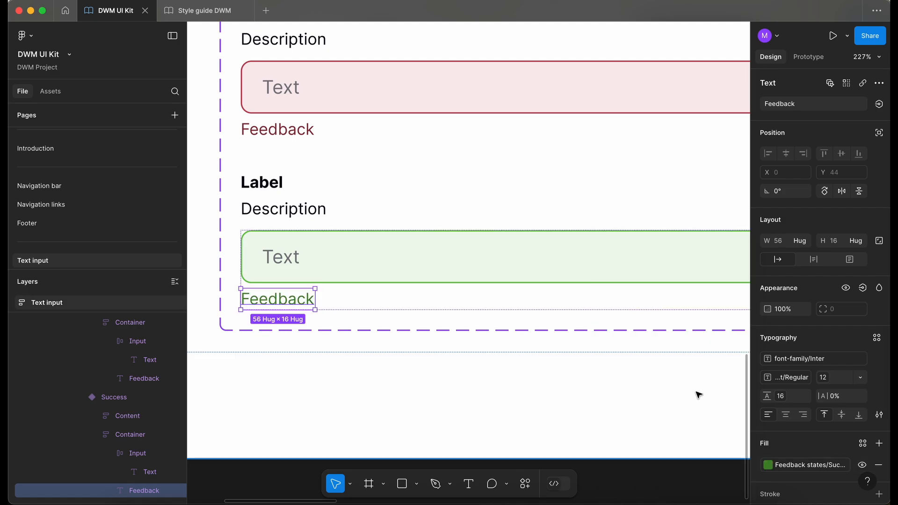
{"action": "left_click", "coordinate": [344, 401], "text": "super"}
Add a seventh variant after Success and name it Read only
{"action": "scroll", "coordinate": [340, 401], "scroll_direction": "down", "scroll_amount": 5}
{"action": "scroll", "coordinate": [341, 400], "scroll_direction": "down", "scroll_amount": 1}
{"action": "left_click", "coordinate": [397, 301], "text": "super"}
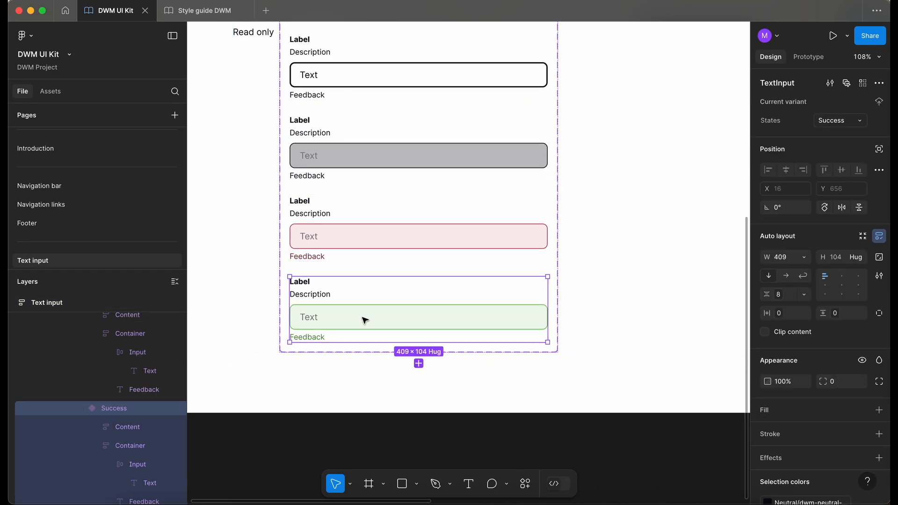
{"action": "left_click", "coordinate": [418, 364]}
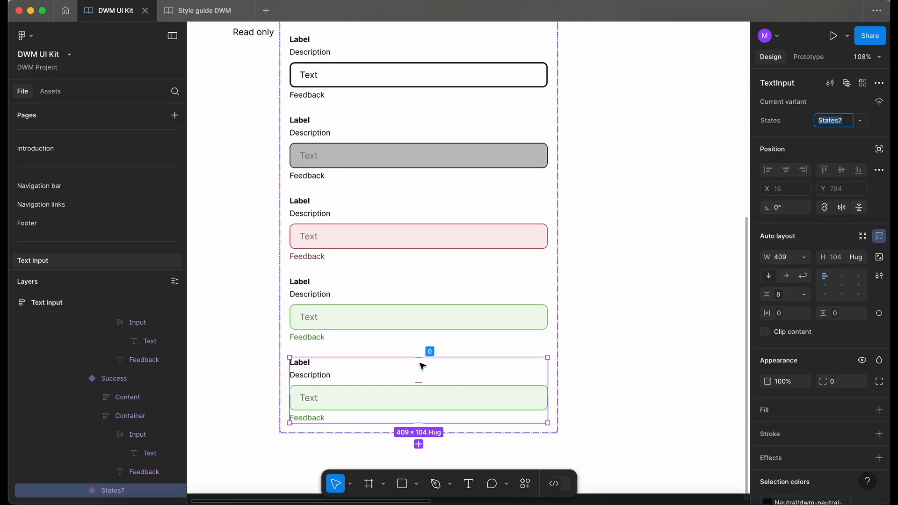
{"action": "scroll", "coordinate": [420, 363], "scroll_direction": "up", "scroll_amount": 5}
{"action": "scroll", "coordinate": [422, 366], "scroll_direction": "down", "scroll_amount": 5}
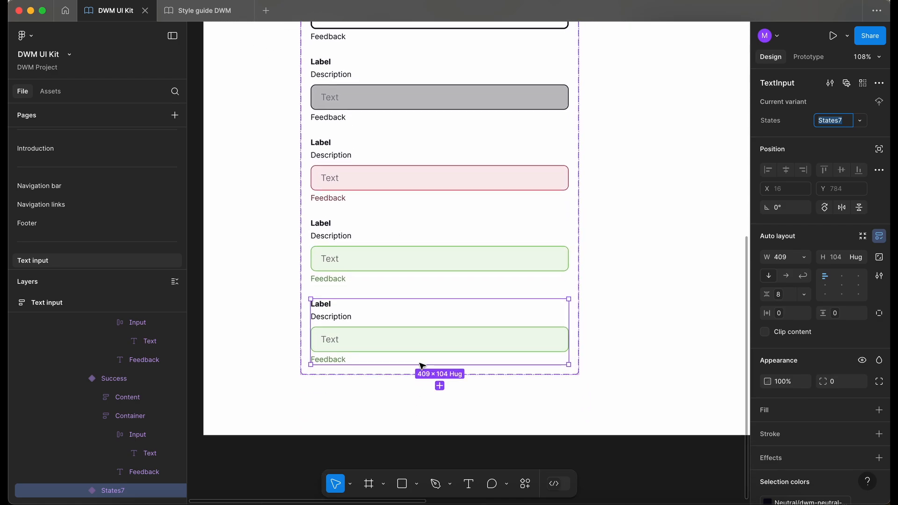
{"action": "type", "text": "re"}
{"action": "type", "text": "a"}
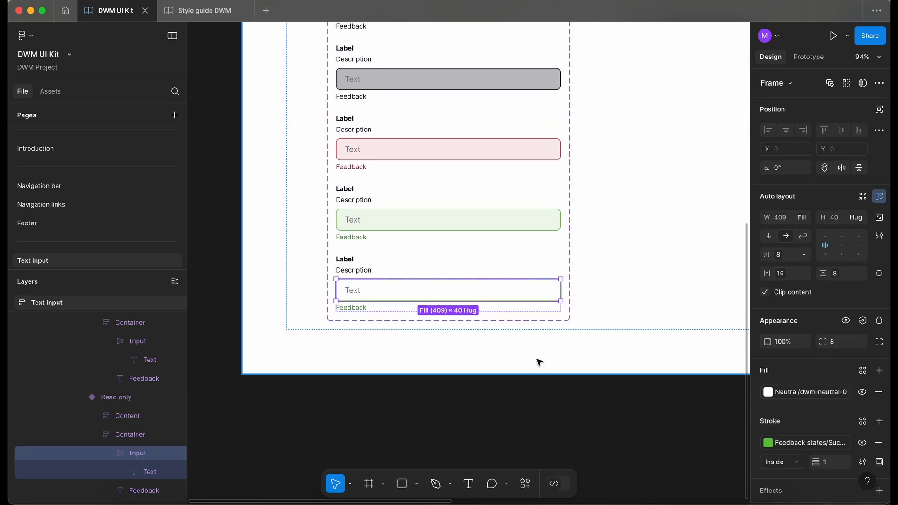
{"action": "left_click", "coordinate": [536, 360]}
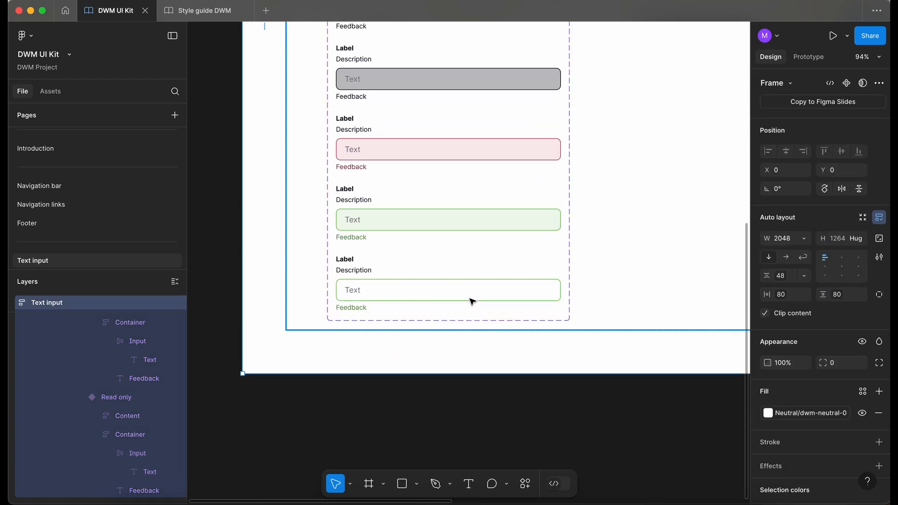
Delete the Read only variant
{"action": "double_click", "coordinate": [468, 291]}
{"action": "double_click", "coordinate": [467, 292]}
{"action": "double_click", "coordinate": [468, 291]}
{"action": "double_click", "coordinate": [468, 292]}
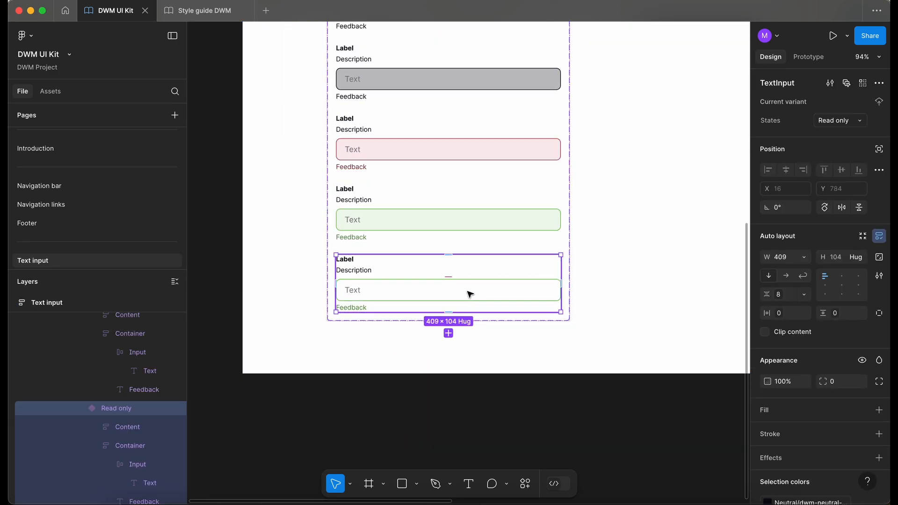
{"action": "key", "text": "Delete"}
Duplicate the Enabled variant, name the copy Read only, and move it to the end of the set
{"action": "scroll", "coordinate": [469, 294], "scroll_direction": "up", "scroll_amount": 8}
{"action": "double_click", "coordinate": [472, 226]}
{"action": "left_click", "coordinate": [473, 271]}
{"action": "key", "text": "ctrl+d"}
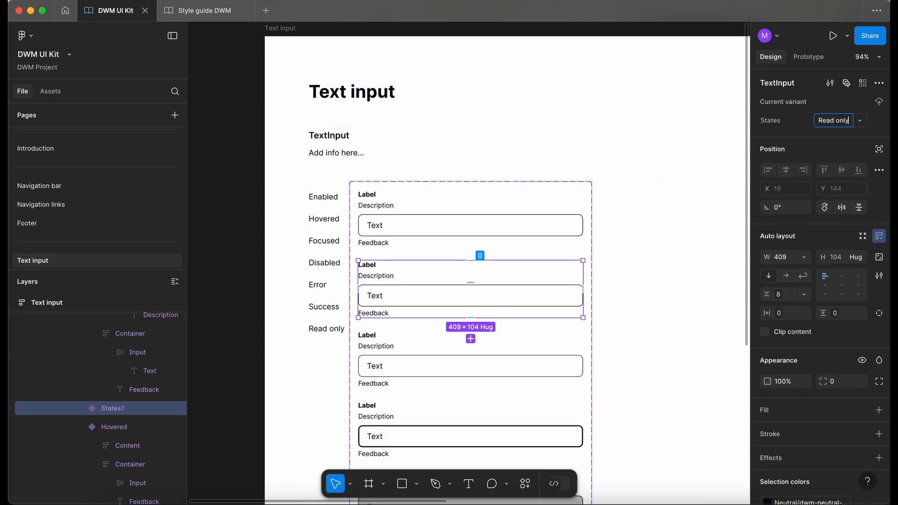
{"action": "key", "text": "Return"}
{"action": "key", "text": "Down"}
{"action": "key", "text": "Down"}
{"action": "key", "text": "Down"}
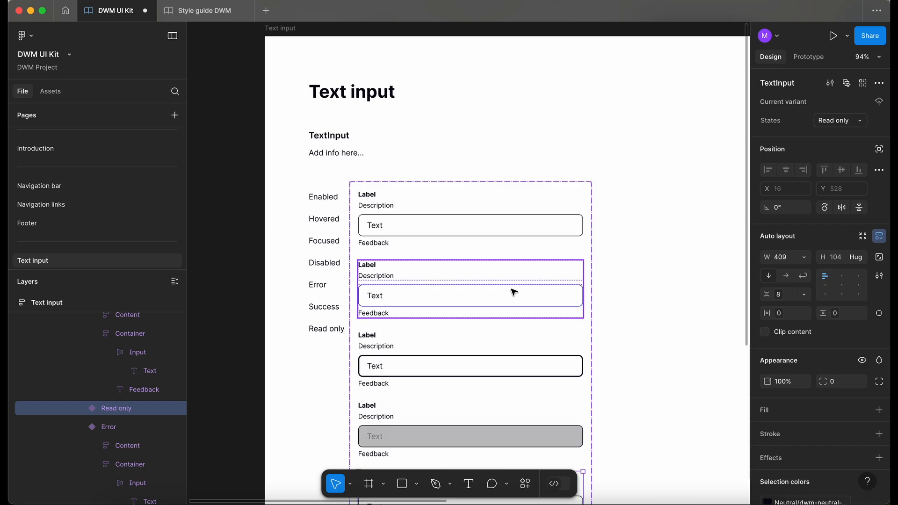
{"action": "scroll", "coordinate": [514, 293], "scroll_direction": "down", "scroll_amount": 6}
{"action": "key", "text": "Down"}
{"action": "key", "text": "Down"}
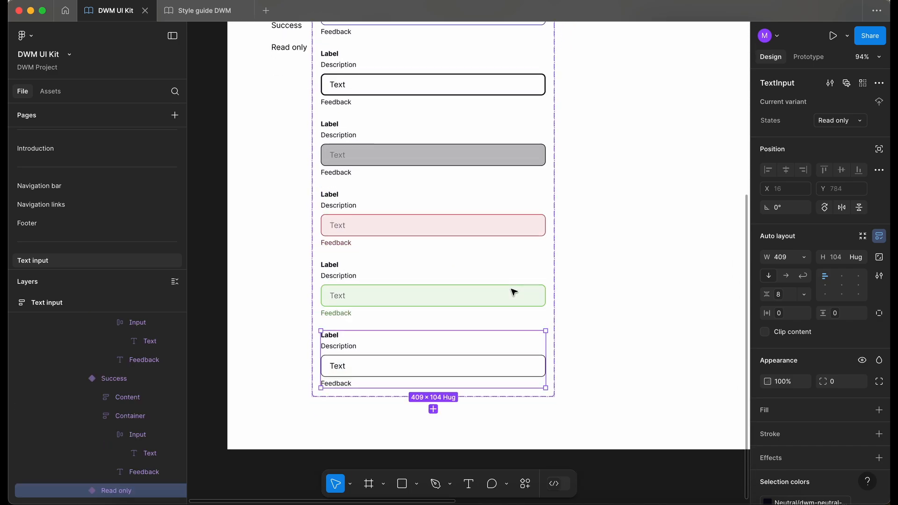
{"action": "scroll", "coordinate": [297, 310], "scroll_direction": "up", "scroll_amount": 3}
Search the assets for icons and place a 24 × 24 IconSlot instance from the style guide on the canvas
{"action": "left_click", "coordinate": [296, 310], "text": "super"}
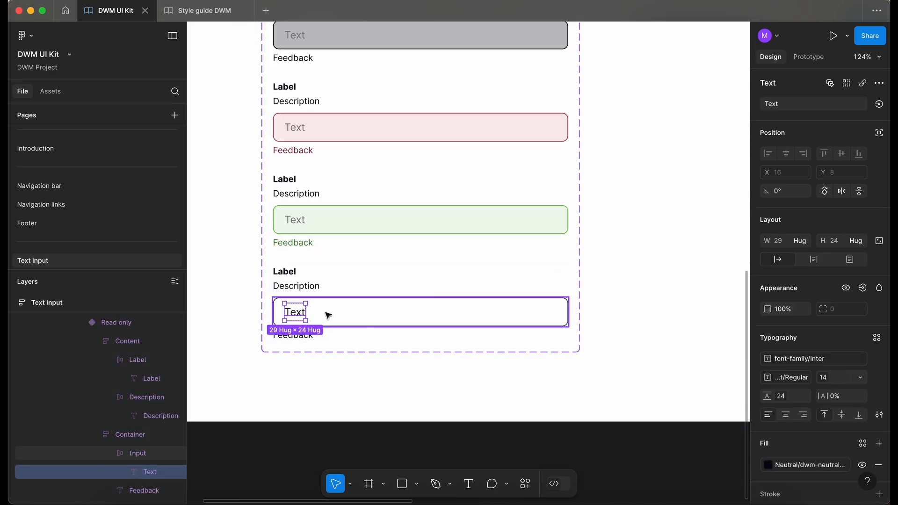
{"action": "scroll", "coordinate": [306, 309], "scroll_direction": "down", "scroll_amount": 4}
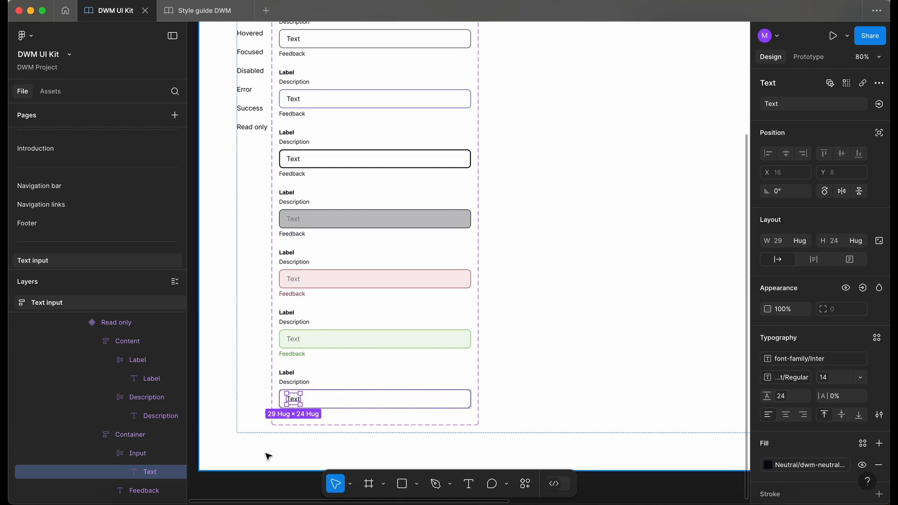
{"action": "scroll", "coordinate": [268, 456], "scroll_direction": "down", "scroll_amount": 2}
{"action": "left_click", "coordinate": [51, 91]}
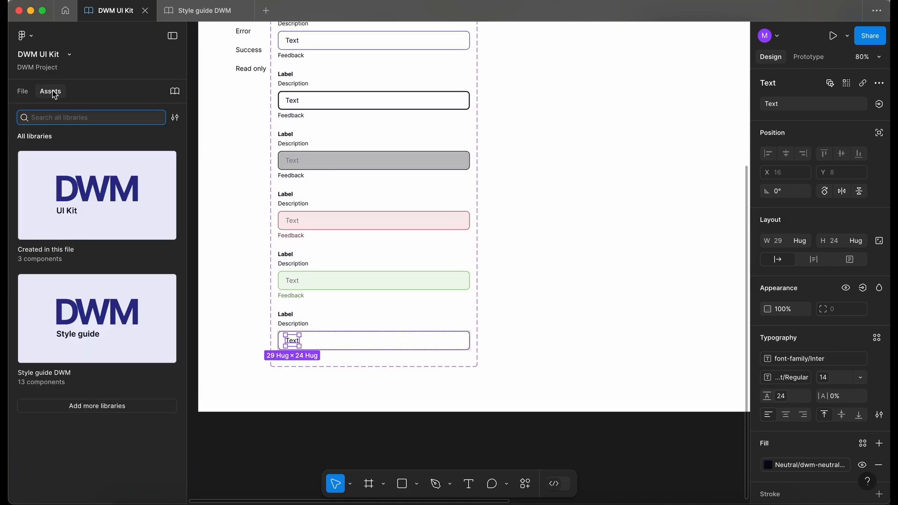
{"action": "type", "text": "icons"}
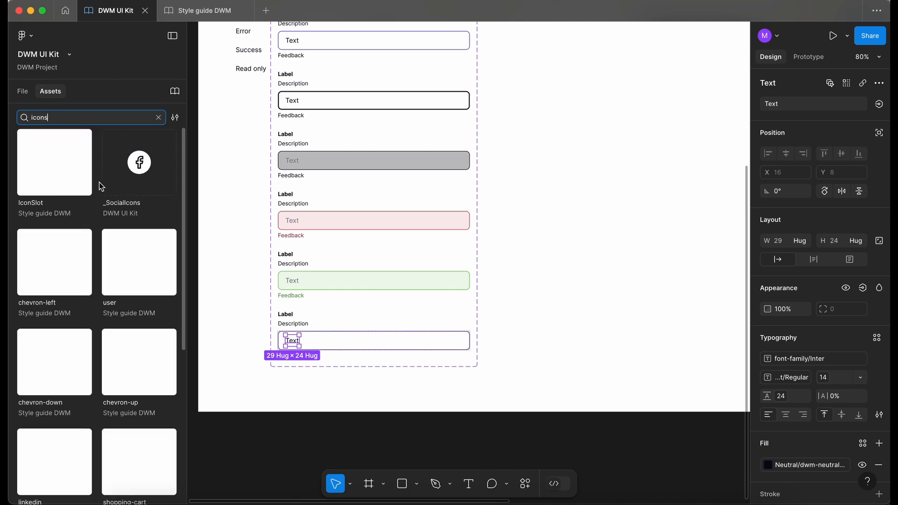
{"action": "left_click_drag", "start_coordinate": [70, 173], "coordinate": [353, 463]}
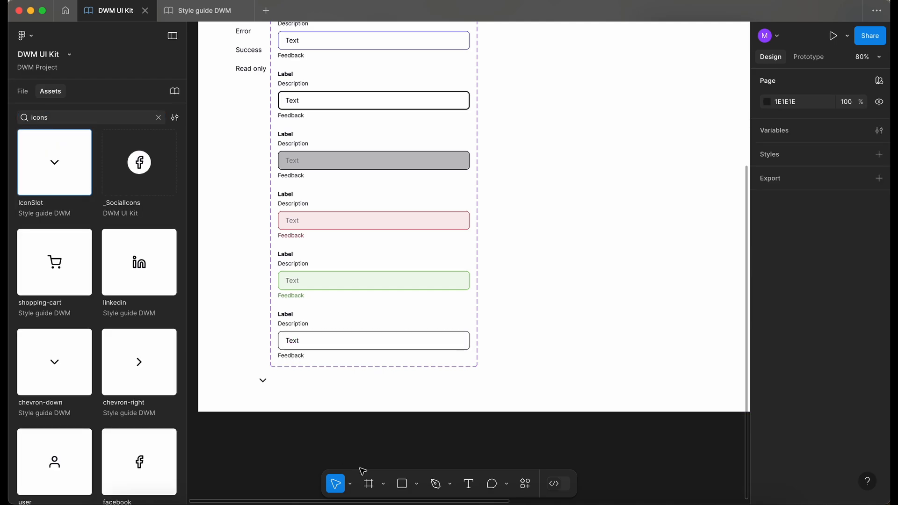
{"action": "left_click_drag", "start_coordinate": [287, 417], "coordinate": [292, 424]}
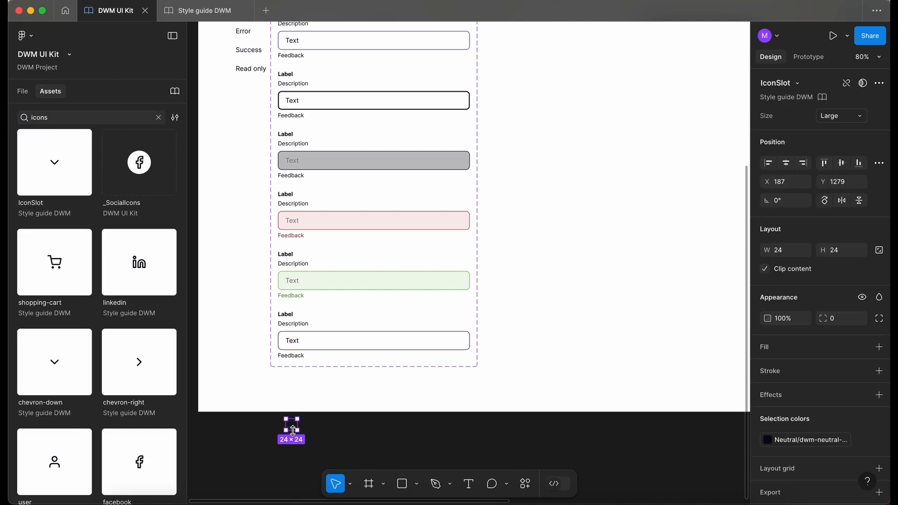
Move the IconSlot into the Read only input field, next to its placeholder text
{"action": "key", "text": "Delete"}
{"action": "double_click", "coordinate": [294, 345]}
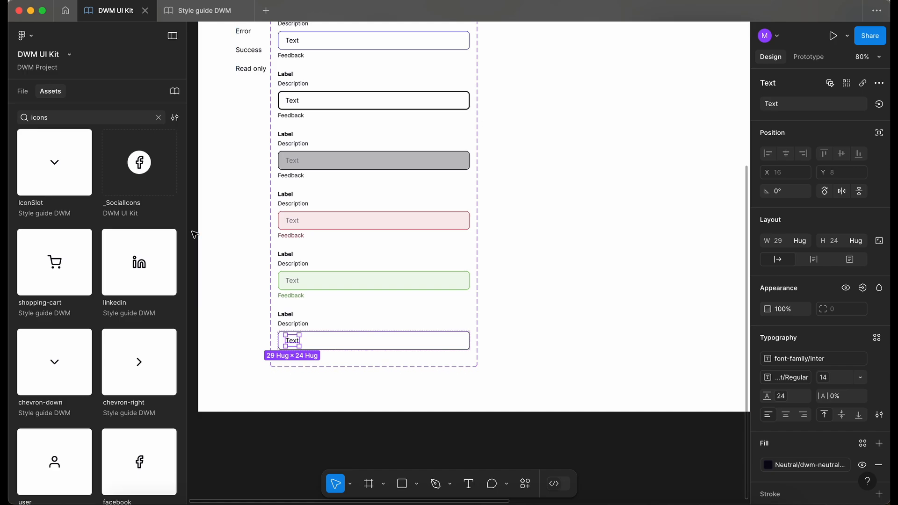
{"action": "key", "text": "ctrl+v"}
{"action": "key", "text": "alt+1"}
{"action": "scroll", "coordinate": [353, 391], "scroll_direction": "up", "scroll_amount": 3}
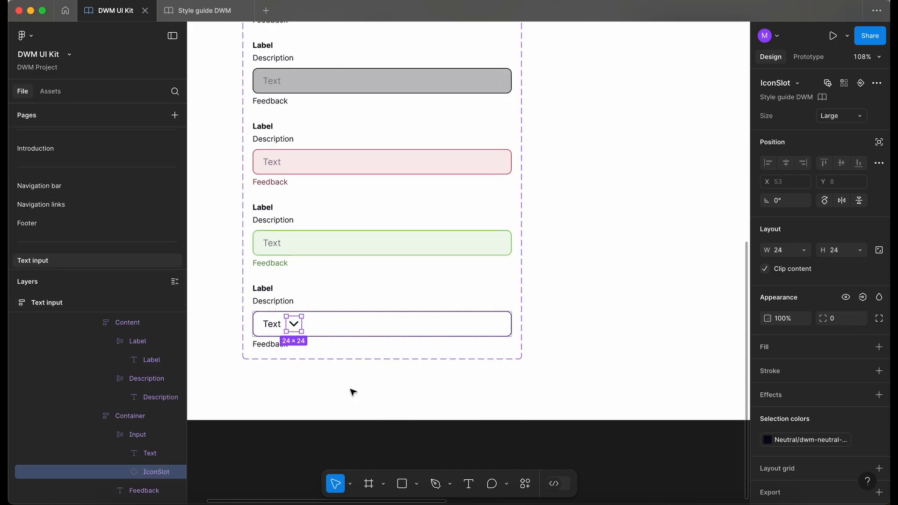
Set the Read only input field's auto layout spacing to Auto so the icon sits at the field's end
{"action": "scroll", "coordinate": [353, 391], "scroll_direction": "up", "scroll_amount": 2}
{"action": "left_click", "coordinate": [140, 434]}
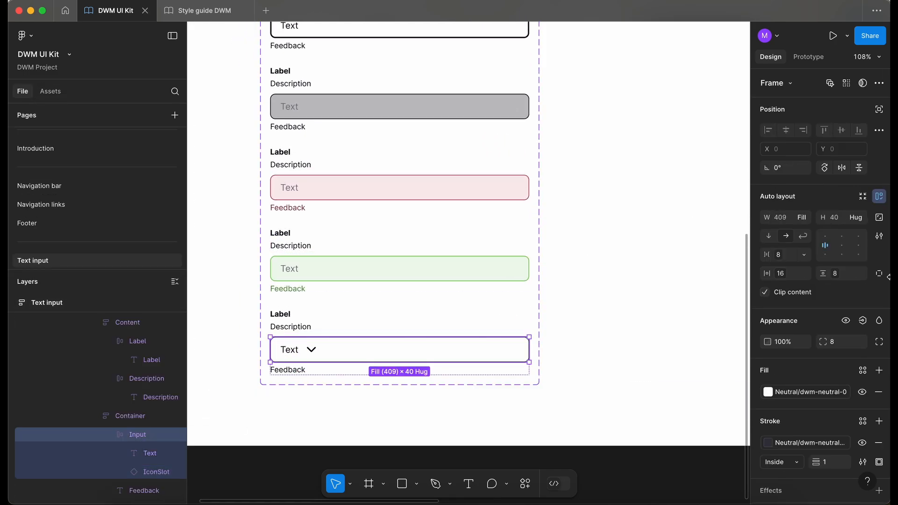
{"action": "double_click", "coordinate": [827, 250]}
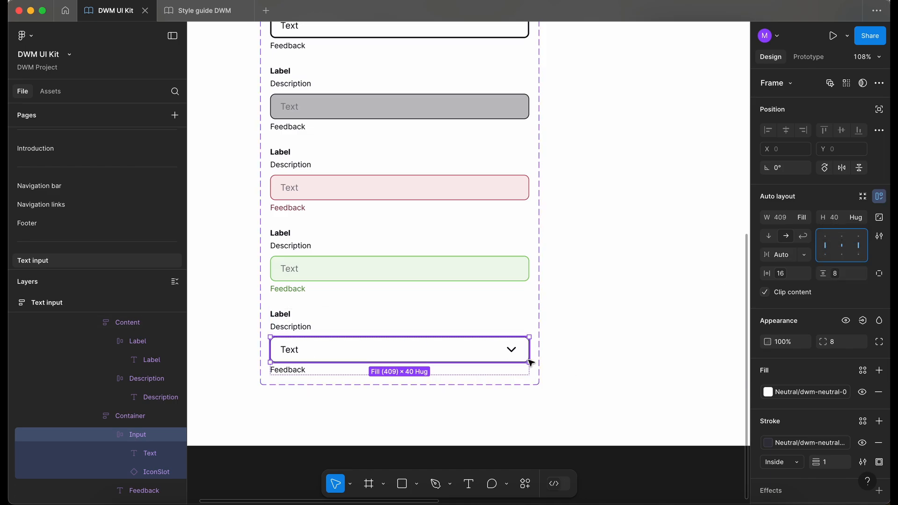
{"action": "scroll", "coordinate": [433, 362], "scroll_direction": "down", "scroll_amount": 2}
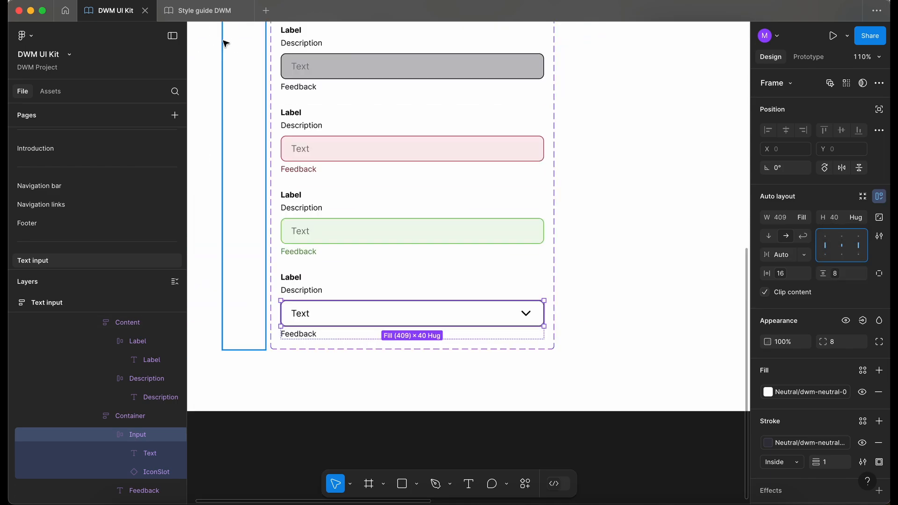
On the style guide's Icons page, insert the copy icon using the Feather Icons plugin
{"action": "left_click", "coordinate": [202, 14]}
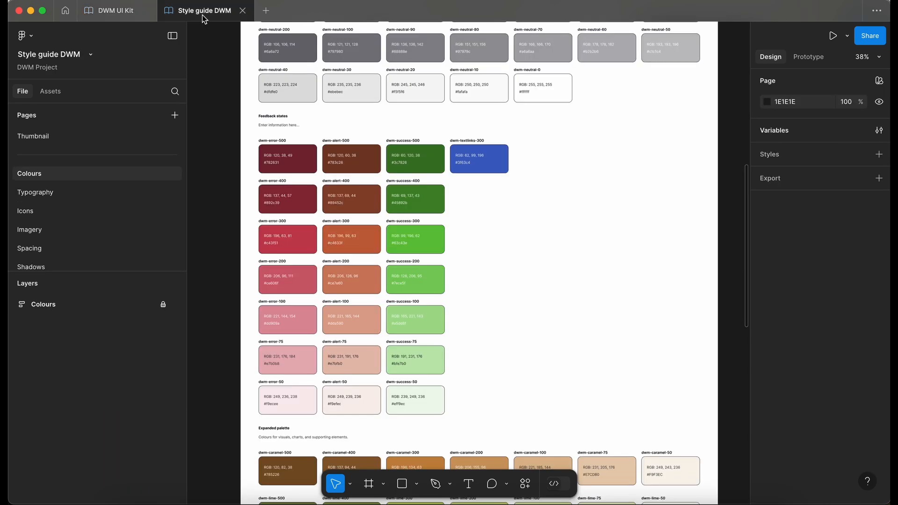
{"action": "left_click", "coordinate": [58, 213]}
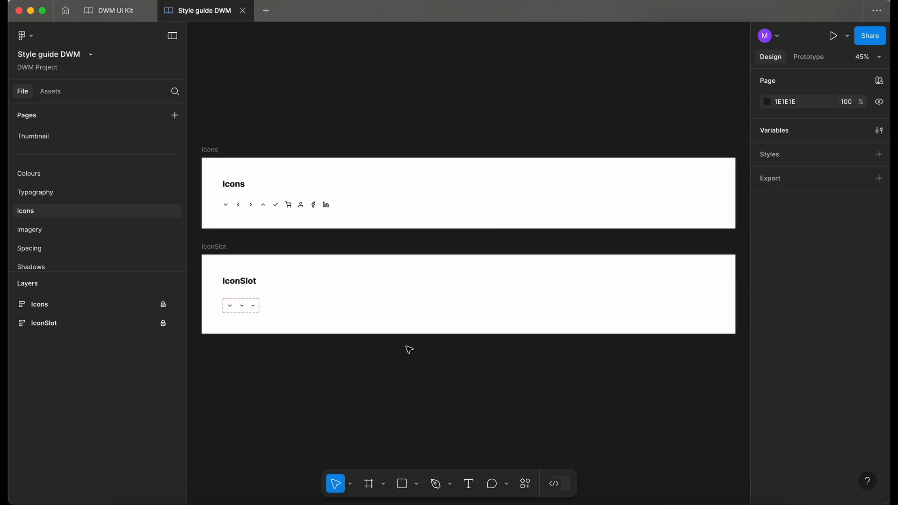
{"action": "scroll", "coordinate": [305, 277], "scroll_direction": "up", "scroll_amount": 3}
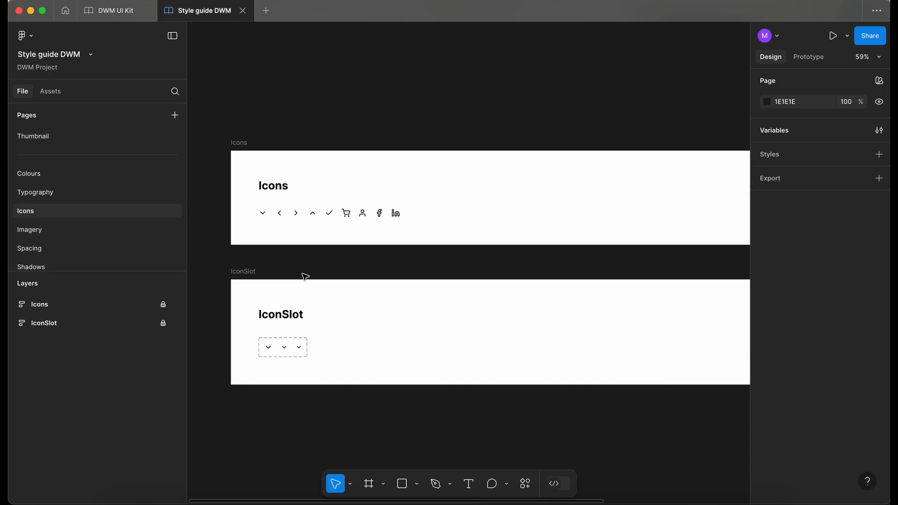
{"action": "scroll", "coordinate": [473, 398], "scroll_direction": "down", "scroll_amount": 1}
{"action": "left_click", "coordinate": [111, 11]}
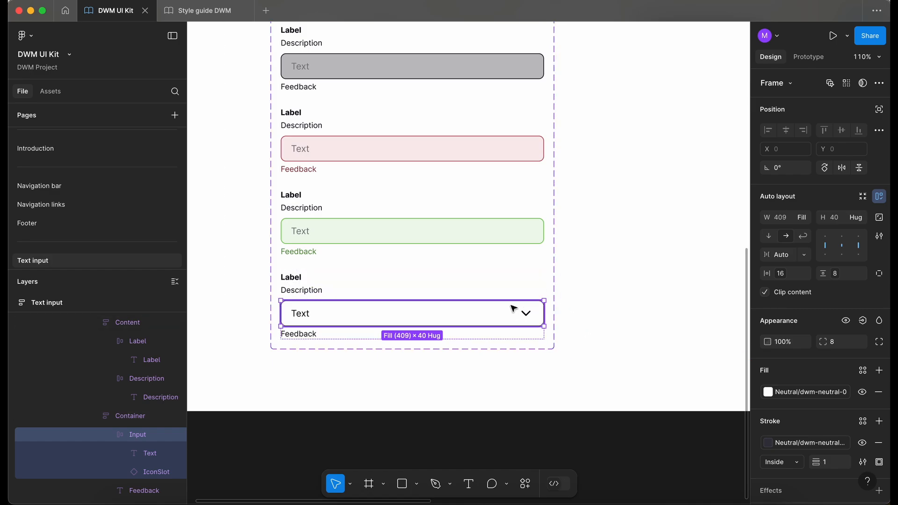
{"action": "left_click", "coordinate": [202, 10]}
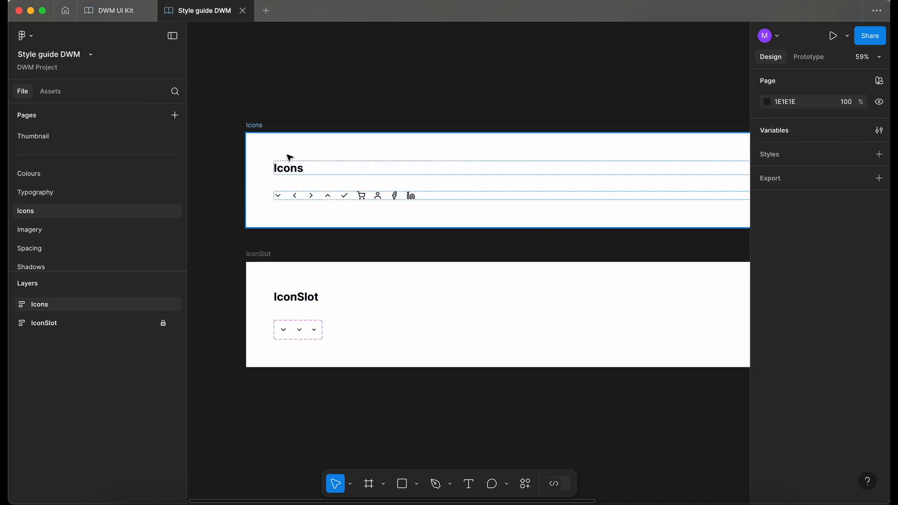
{"action": "left_click", "coordinate": [525, 484]}
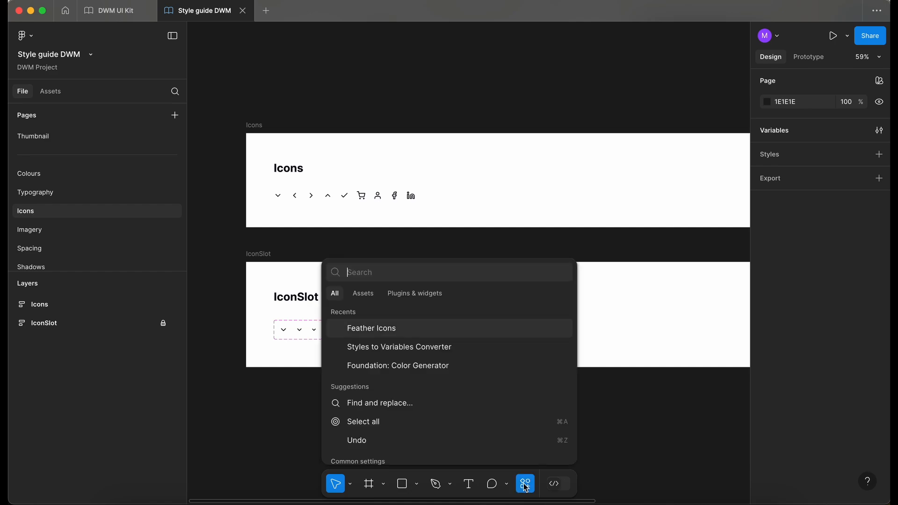
{"action": "left_click", "coordinate": [385, 329]}
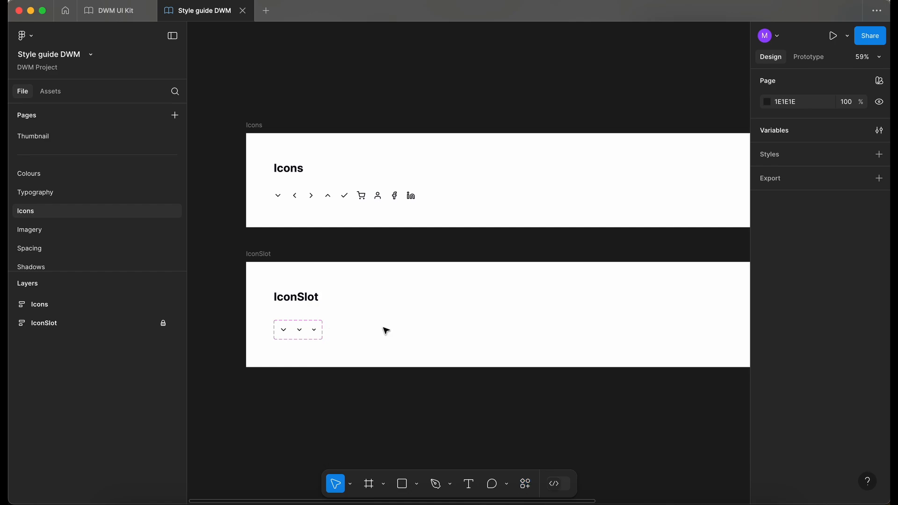
{"action": "type", "text": "copy"}
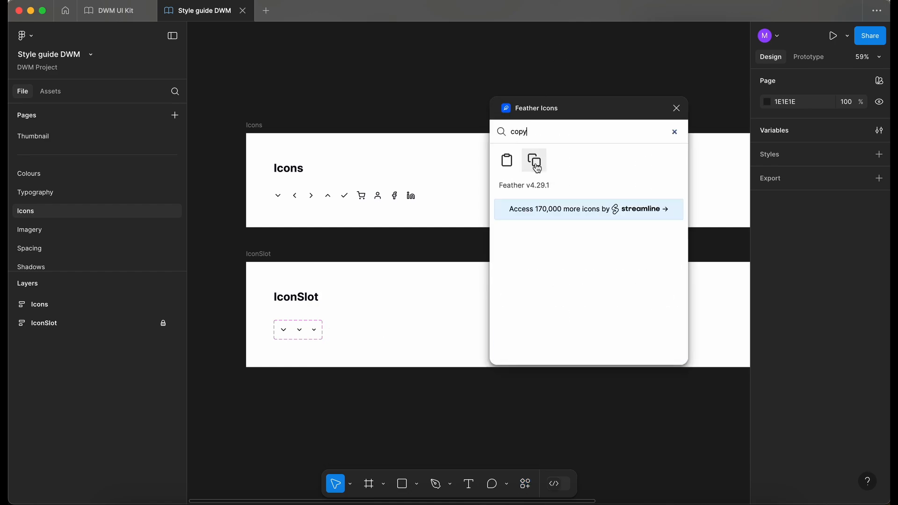
{"action": "left_click", "coordinate": [536, 167]}
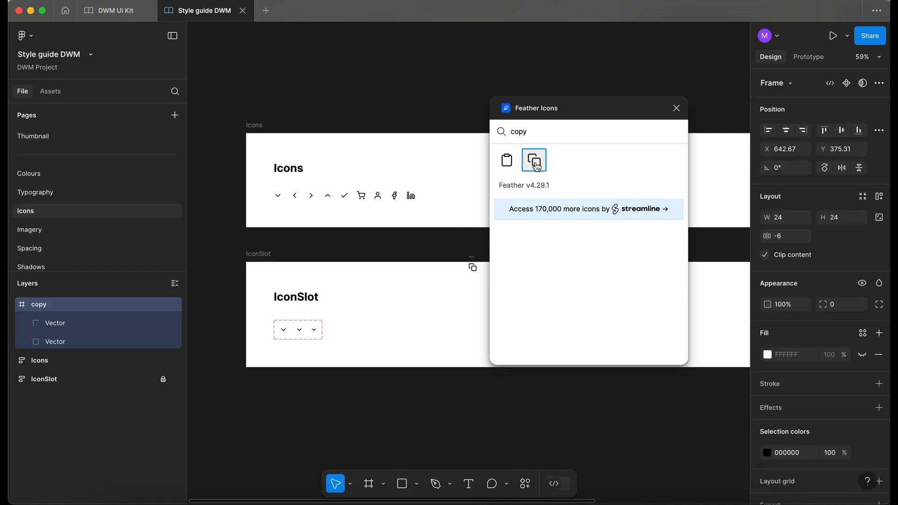
{"action": "left_click", "coordinate": [676, 111]}
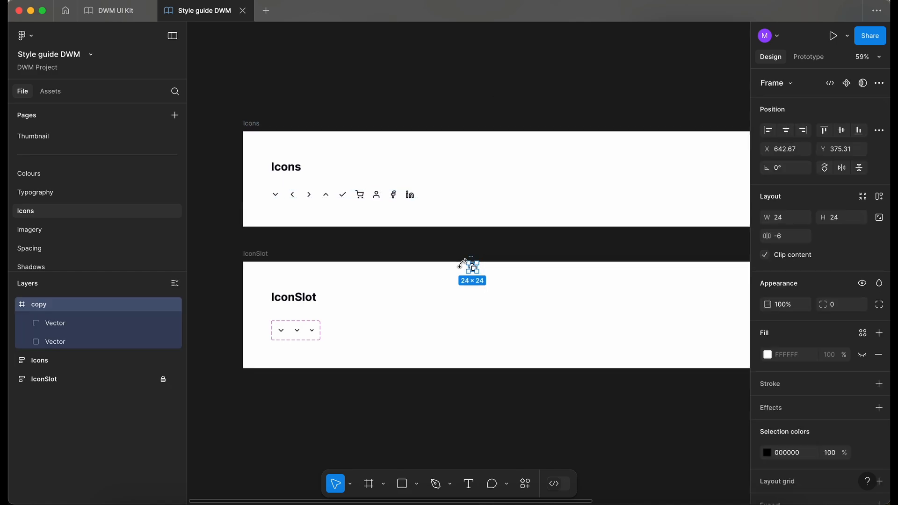
Move the copy icon into the Icons row, after the linkedin icon
{"action": "scroll", "coordinate": [464, 267], "scroll_direction": "up", "scroll_amount": 5}
{"action": "key", "text": "Delete"}
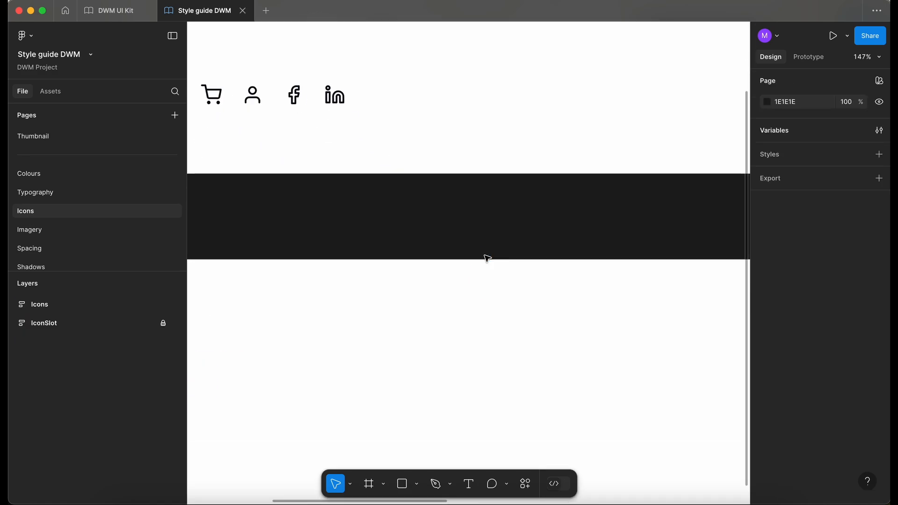
{"action": "double_click", "coordinate": [343, 98]}
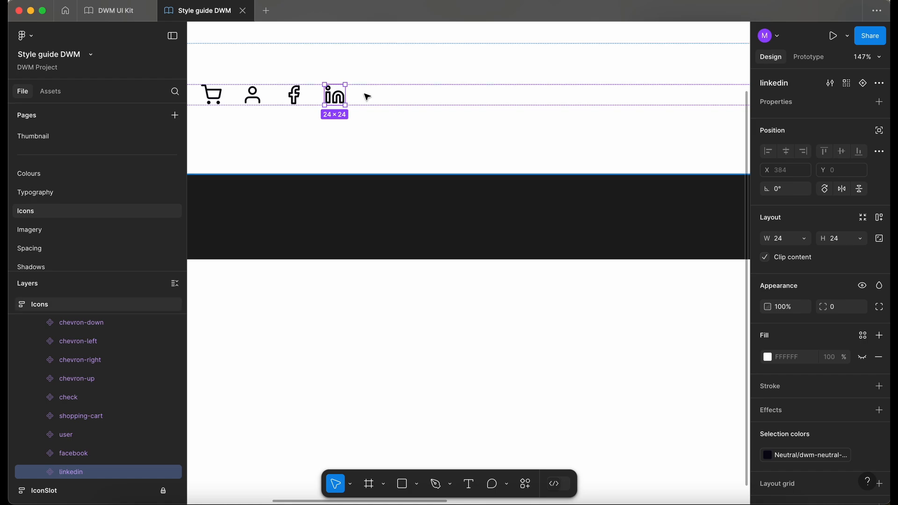
{"action": "key", "text": "ctrl+z"}
{"action": "key", "text": "shift+2"}
{"action": "scroll", "coordinate": [102, 489], "scroll_direction": "down", "scroll_amount": 3}
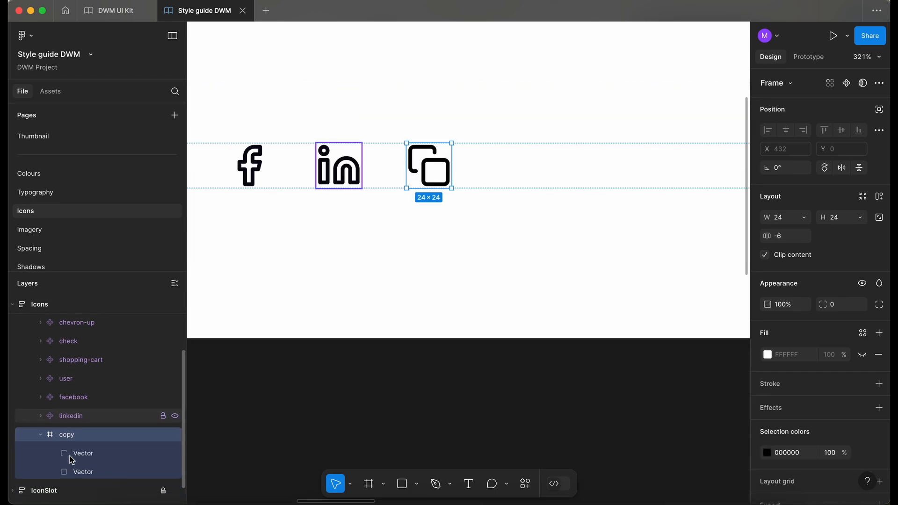
Select both vectors of the copy icon and flatten them into one vector
{"action": "left_click", "coordinate": [94, 454]}
{"action": "left_click", "coordinate": [99, 472], "text": "shift"}
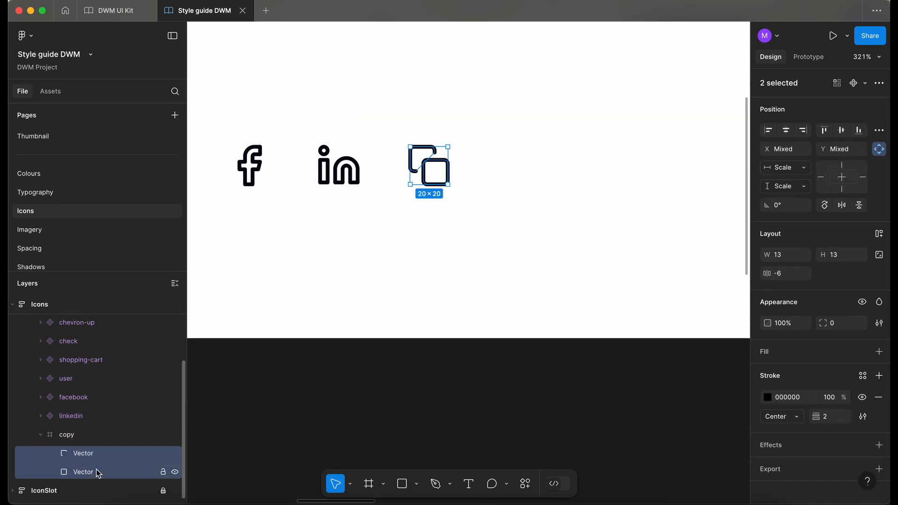
{"action": "key", "text": "ctrl+e"}
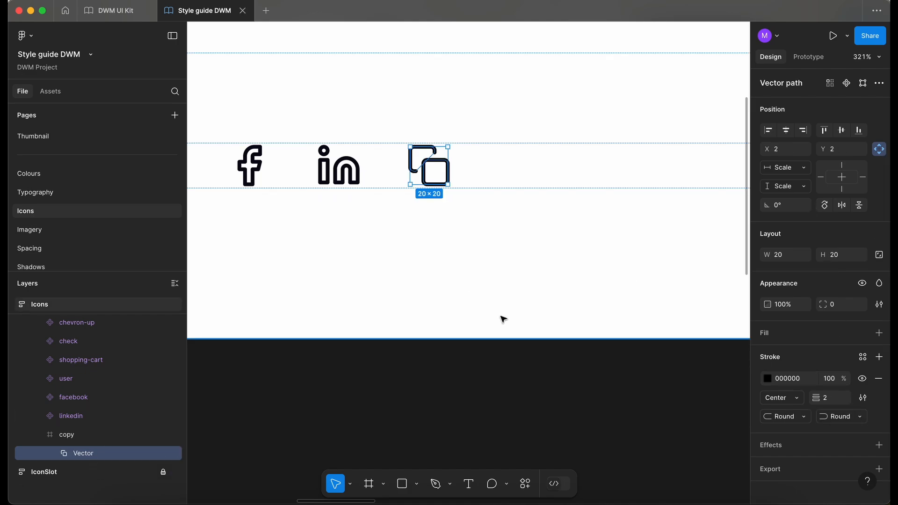
Apply the Neutral/dwm-neutral colour variable to the copy icon's selection colour, matching the linkedin icon
{"action": "left_click", "coordinate": [339, 166]}
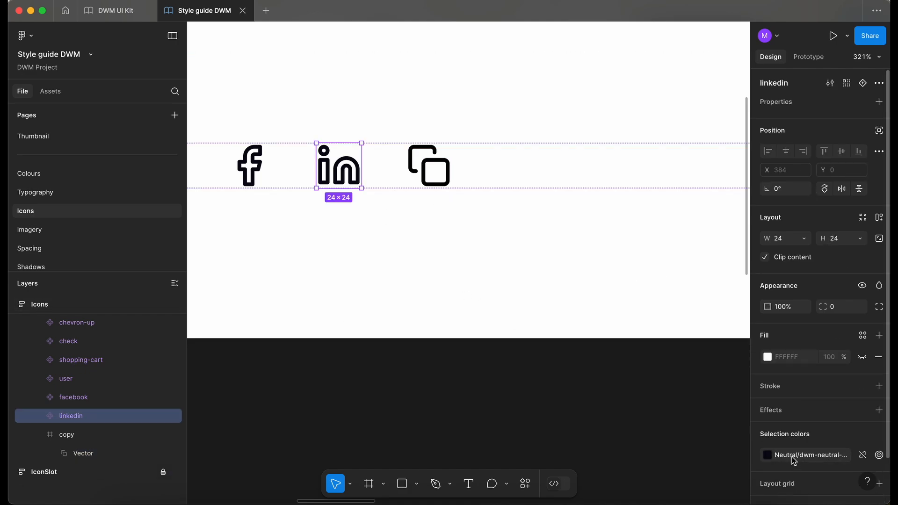
{"action": "key", "text": "Tab"}
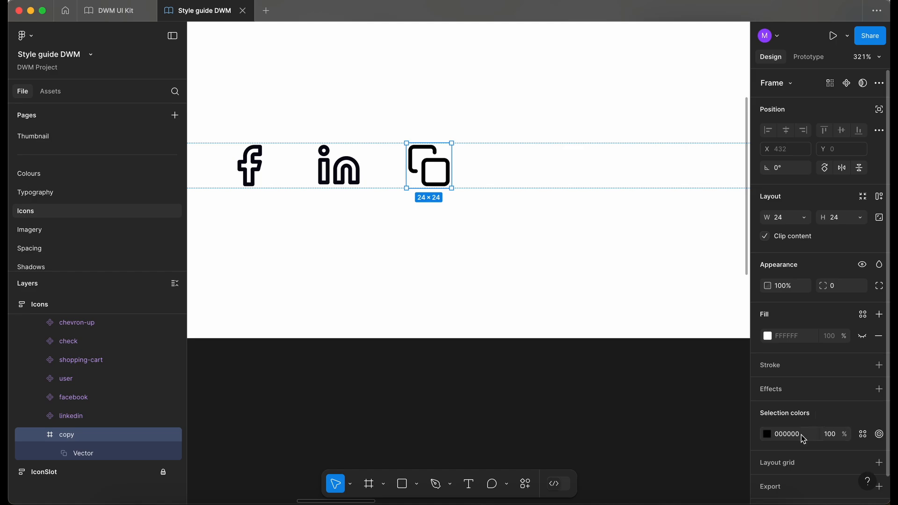
{"action": "left_click", "coordinate": [863, 434]}
{"action": "type", "text": "ne"}
{"action": "key", "text": "Return"}
{"action": "left_click", "coordinate": [344, 168]}
{"action": "left_click", "coordinate": [426, 171]}
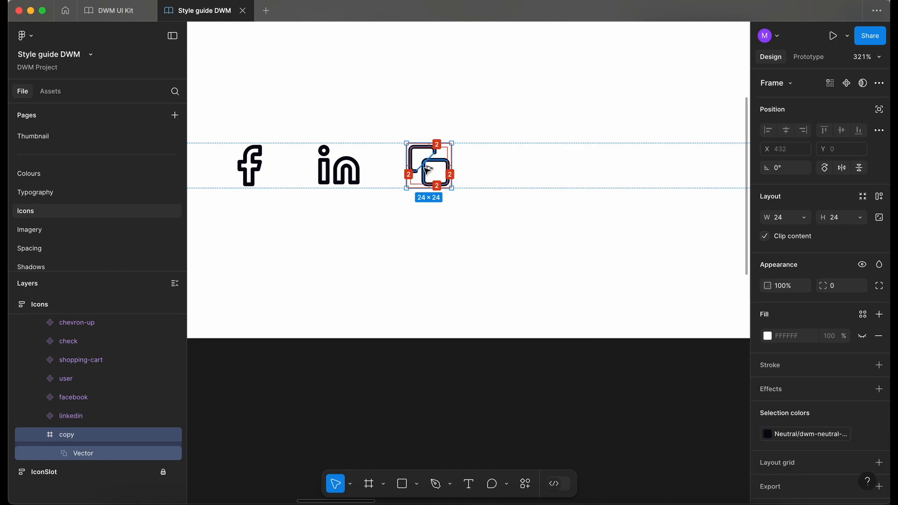
Turn the copy icon into a component
{"action": "key", "text": "super+alt+k"}
{"action": "left_click", "coordinate": [320, 276]}
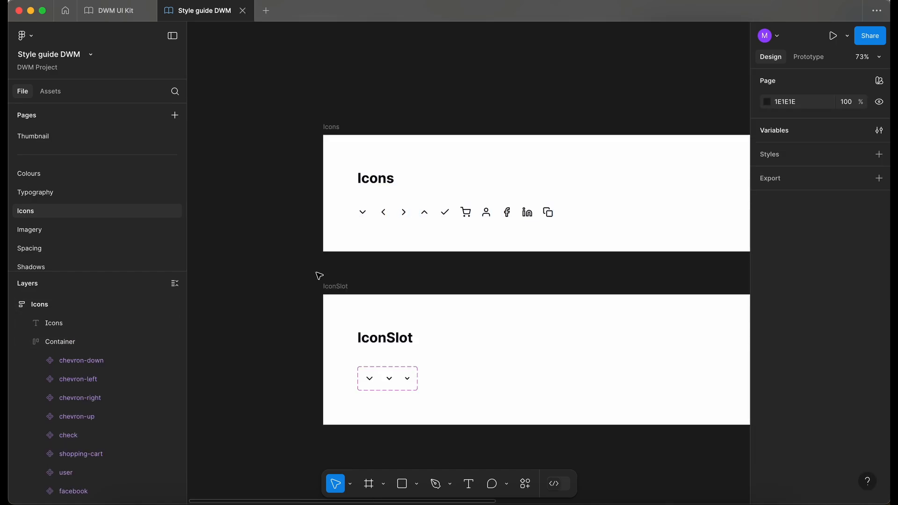
{"action": "scroll", "coordinate": [319, 276], "scroll_direction": "right", "scroll_amount": 2}
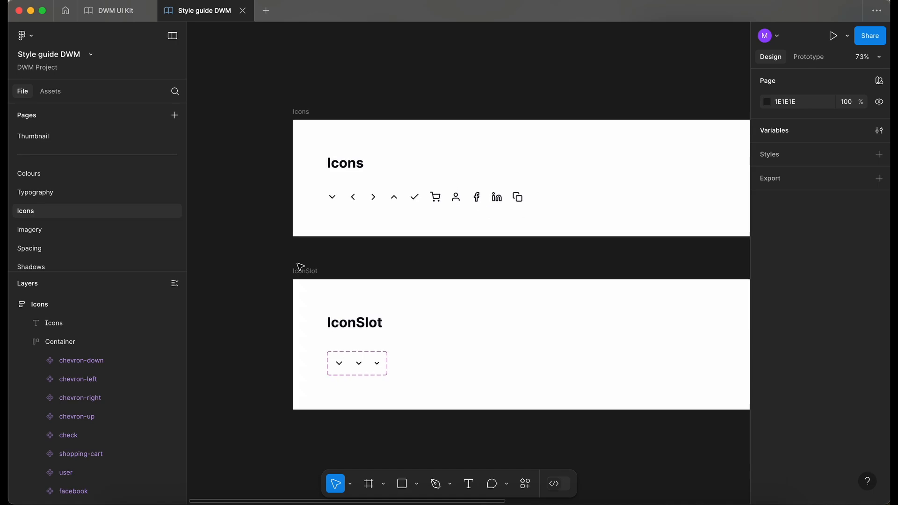
Publish the style guide library including the new copy component
{"action": "left_click", "coordinate": [10, 304]}
{"action": "left_click", "coordinate": [10, 304]}
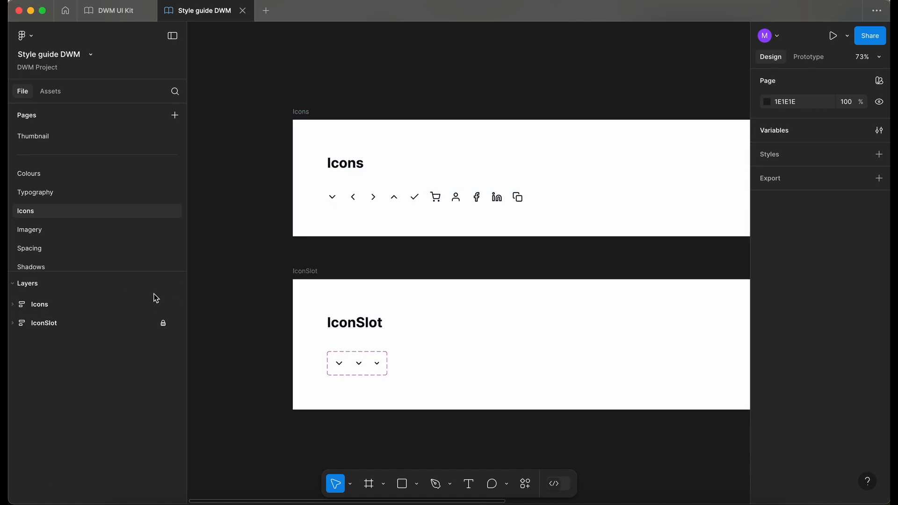
{"action": "left_click", "coordinate": [163, 305]}
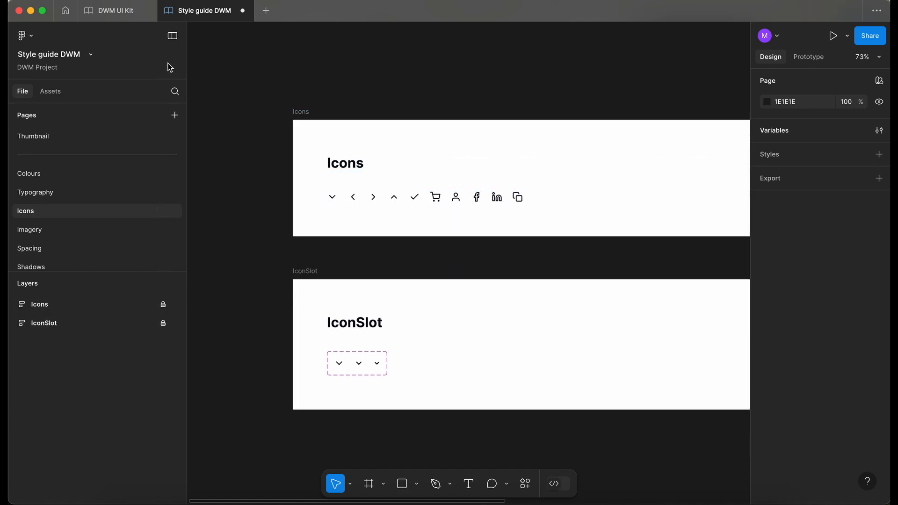
{"action": "left_click", "coordinate": [51, 91]}
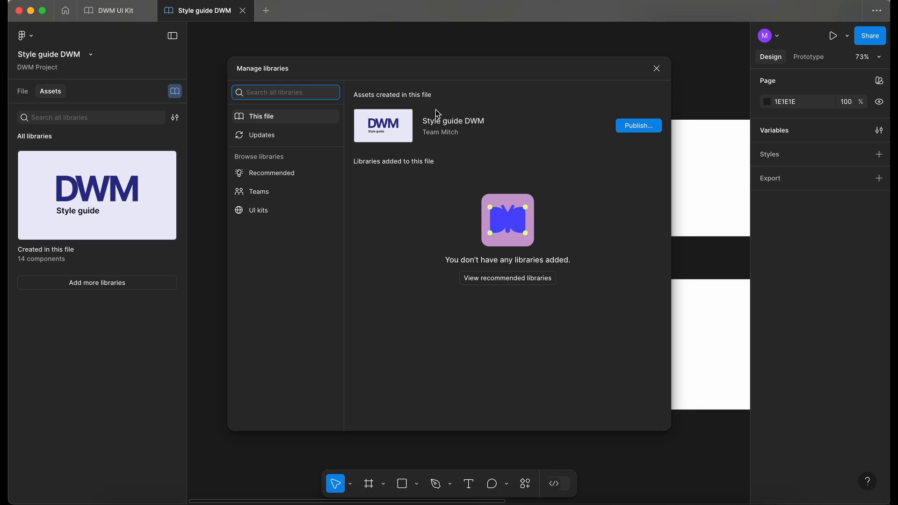
{"action": "left_click", "coordinate": [638, 127]}
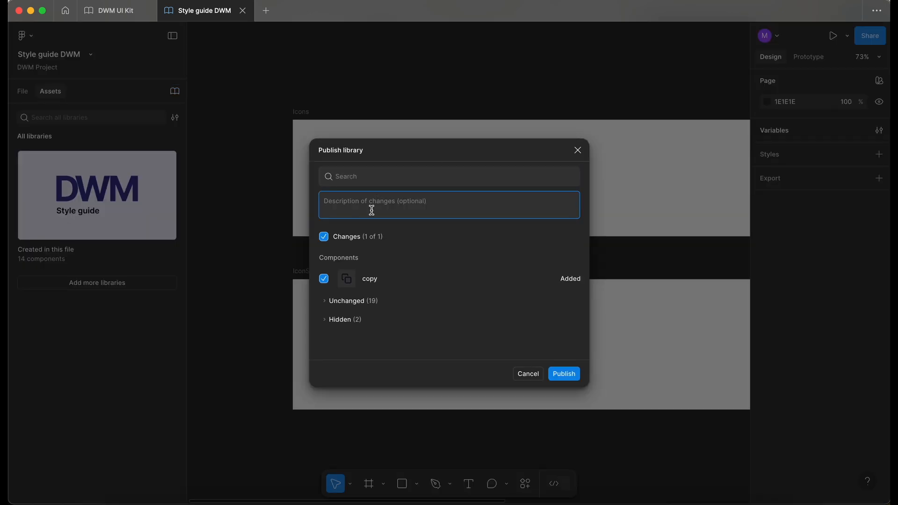
{"action": "left_click", "coordinate": [563, 373]}
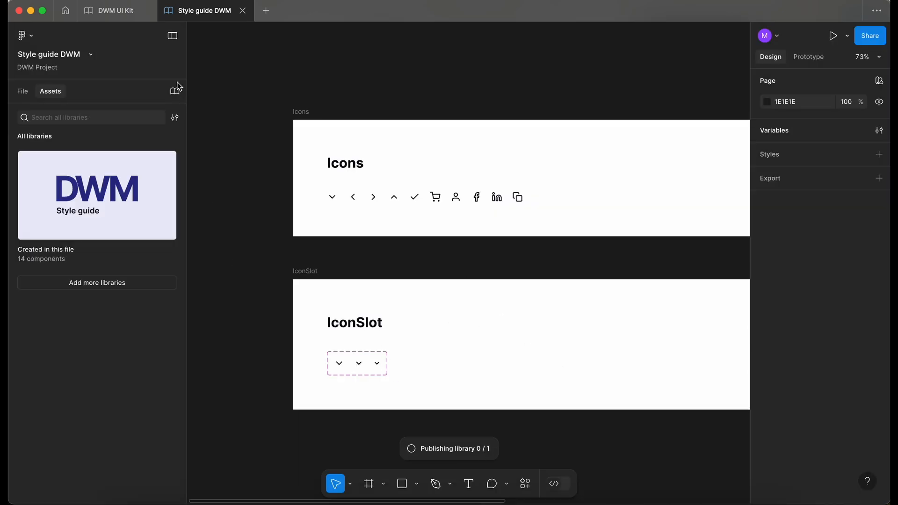
Swap the chevron icon in the Read only input field for the copy icon
{"action": "key", "text": "ctrl+Tab"}
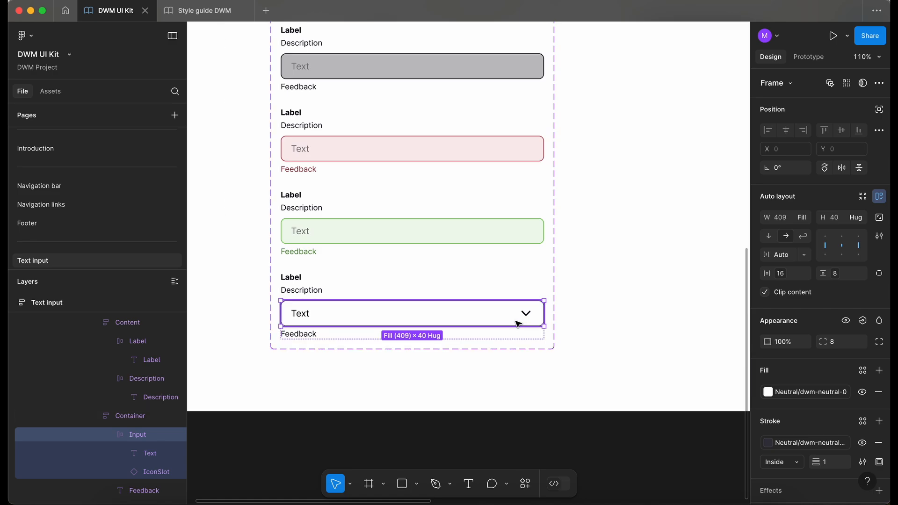
{"action": "scroll", "coordinate": [525, 316], "scroll_direction": "up", "scroll_amount": 2}
{"action": "double_click", "coordinate": [528, 313]}
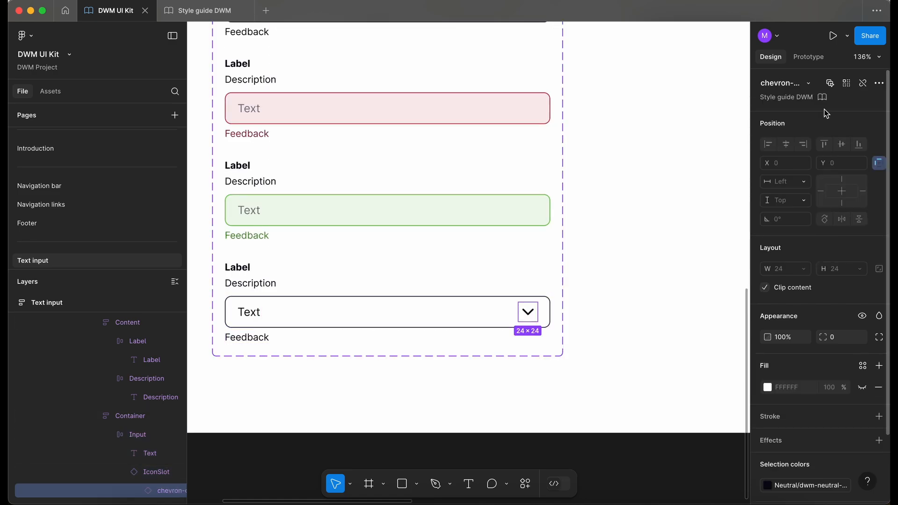
{"action": "left_click", "coordinate": [796, 87]}
{"action": "scroll", "coordinate": [754, 255], "scroll_direction": "down", "scroll_amount": 5}
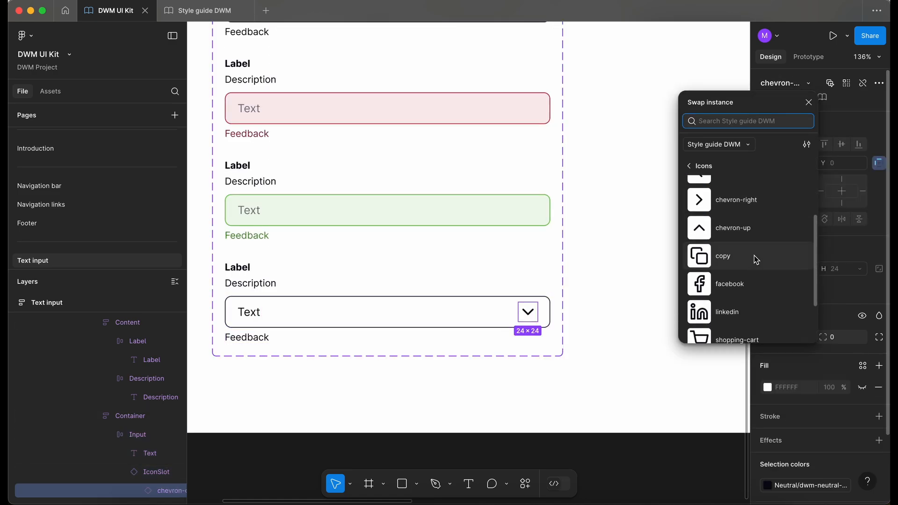
{"action": "left_click", "coordinate": [731, 251]}
{"action": "scroll", "coordinate": [430, 427], "scroll_direction": "down", "scroll_amount": 5}
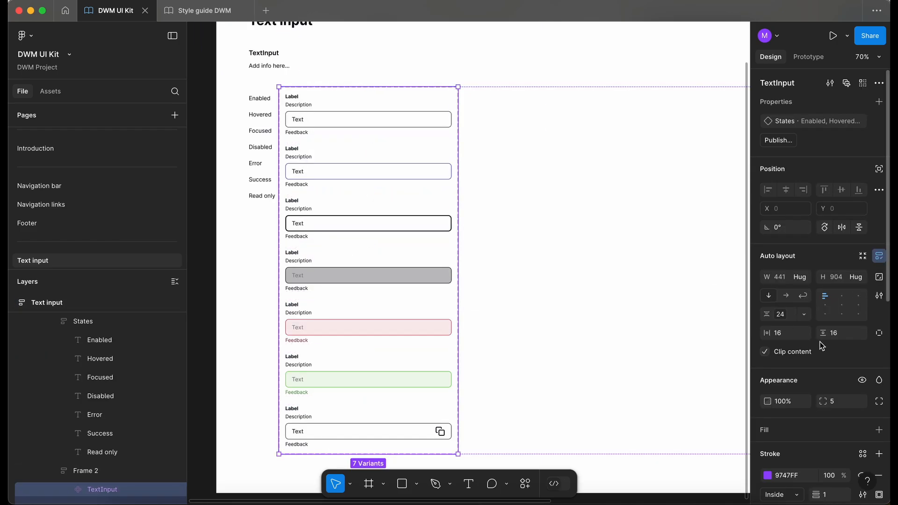
Set the gap between the TextInput variants to 48px
{"action": "left_click", "coordinate": [779, 314]}
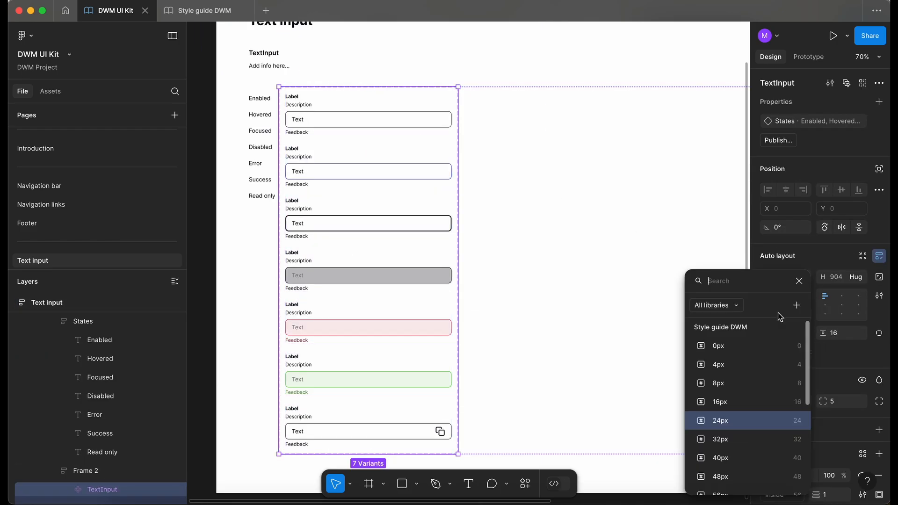
{"action": "scroll", "coordinate": [728, 353], "scroll_direction": "down", "scroll_amount": 2}
{"action": "left_click", "coordinate": [751, 438]}
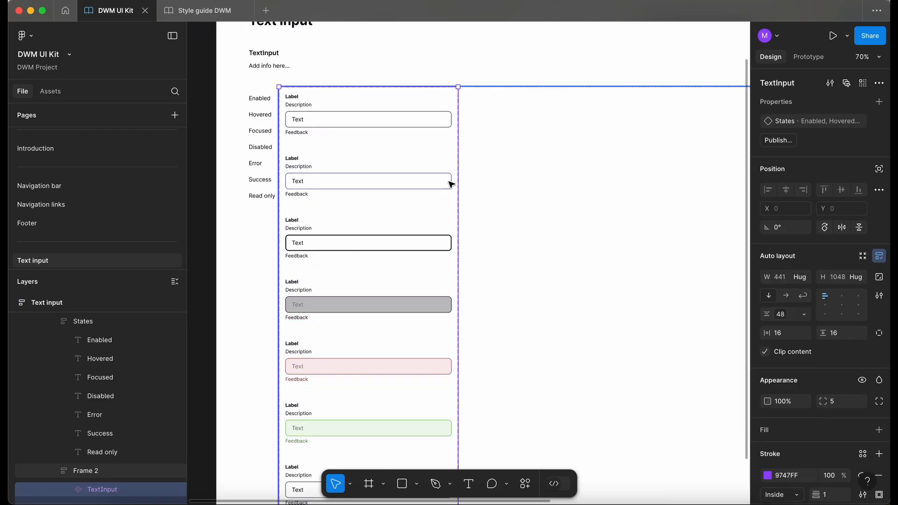
Review the TextInput variants alongside their state labels
{"action": "scroll", "coordinate": [409, 147], "scroll_direction": "down", "scroll_amount": 1}
{"action": "scroll", "coordinate": [409, 148], "scroll_direction": "down", "scroll_amount": 3}
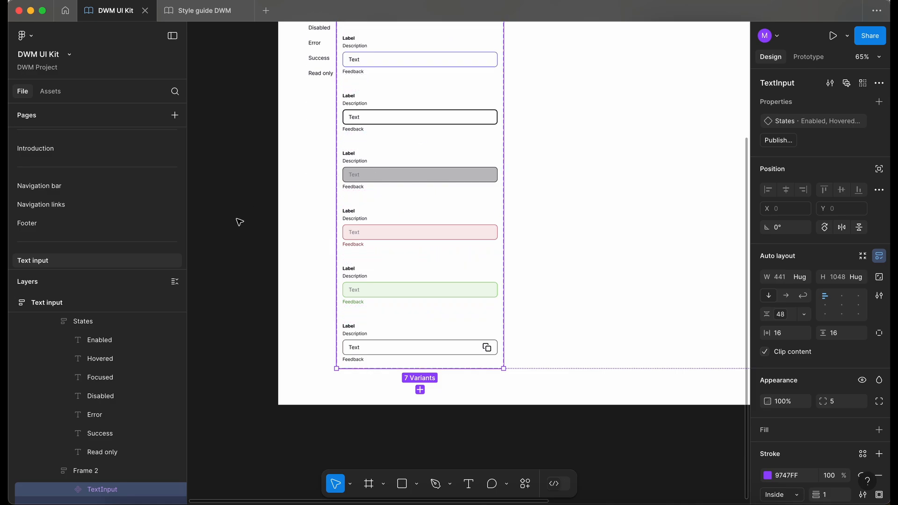
{"action": "left_click", "coordinate": [238, 223]}
{"action": "scroll", "coordinate": [238, 222], "scroll_direction": "up", "scroll_amount": 3}
{"action": "scroll", "coordinate": [238, 222], "scroll_direction": "right", "scroll_amount": 1}
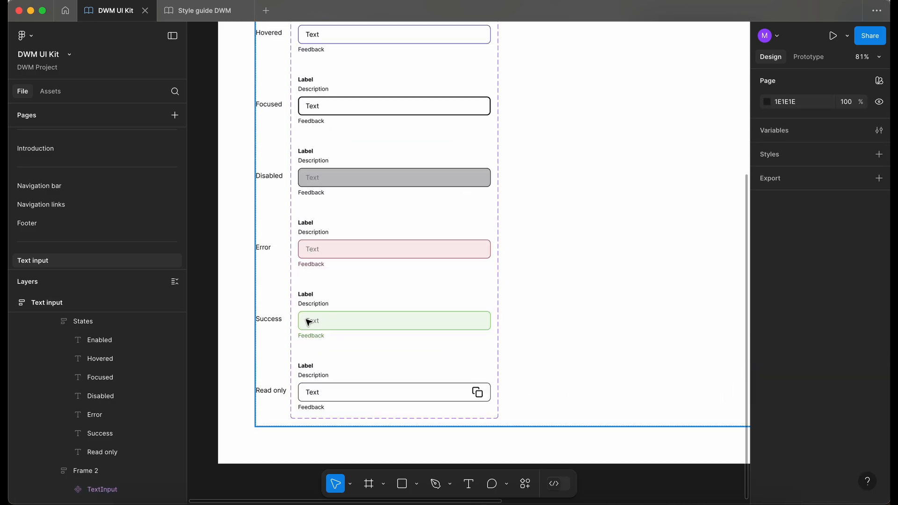
{"action": "scroll", "coordinate": [306, 321], "scroll_direction": "down", "scroll_amount": 3}
{"action": "scroll", "coordinate": [234, 303], "scroll_direction": "up", "scroll_amount": 1}
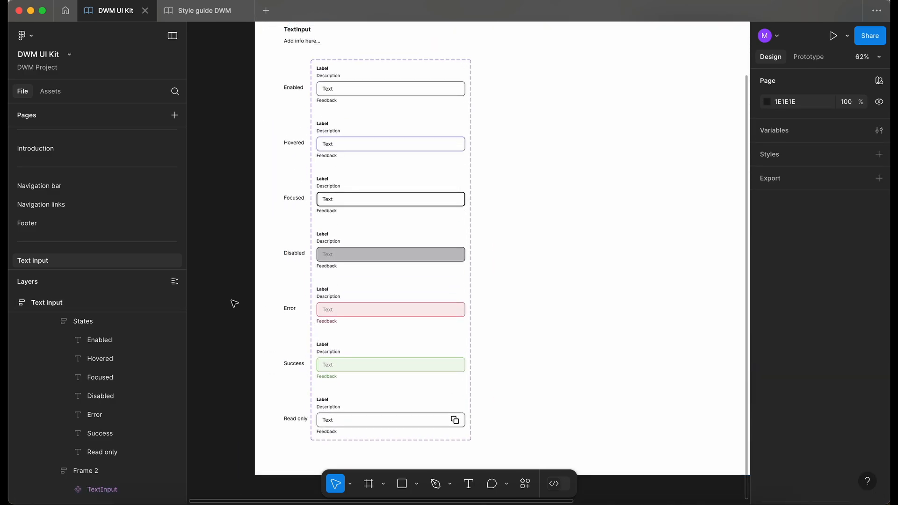
{"action": "scroll", "coordinate": [235, 303], "scroll_direction": "up", "scroll_amount": 3}
{"action": "scroll", "coordinate": [234, 303], "scroll_direction": "down", "scroll_amount": 4}
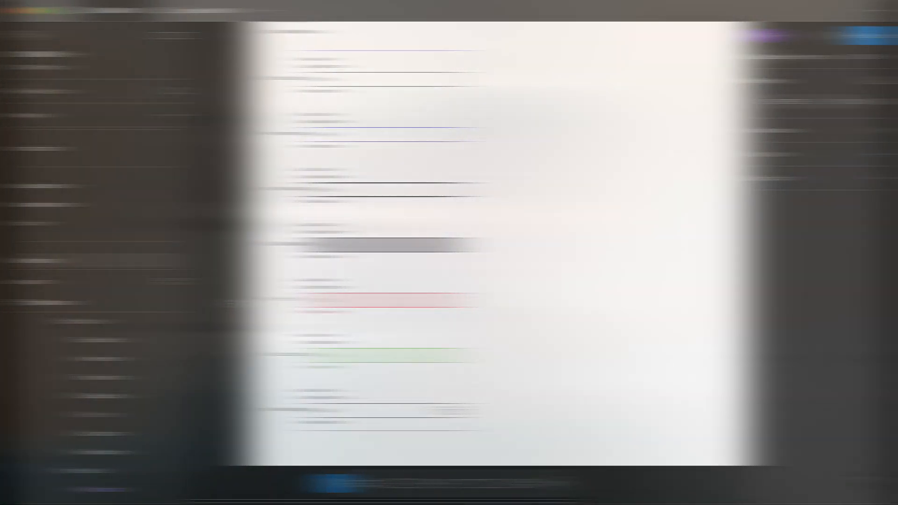